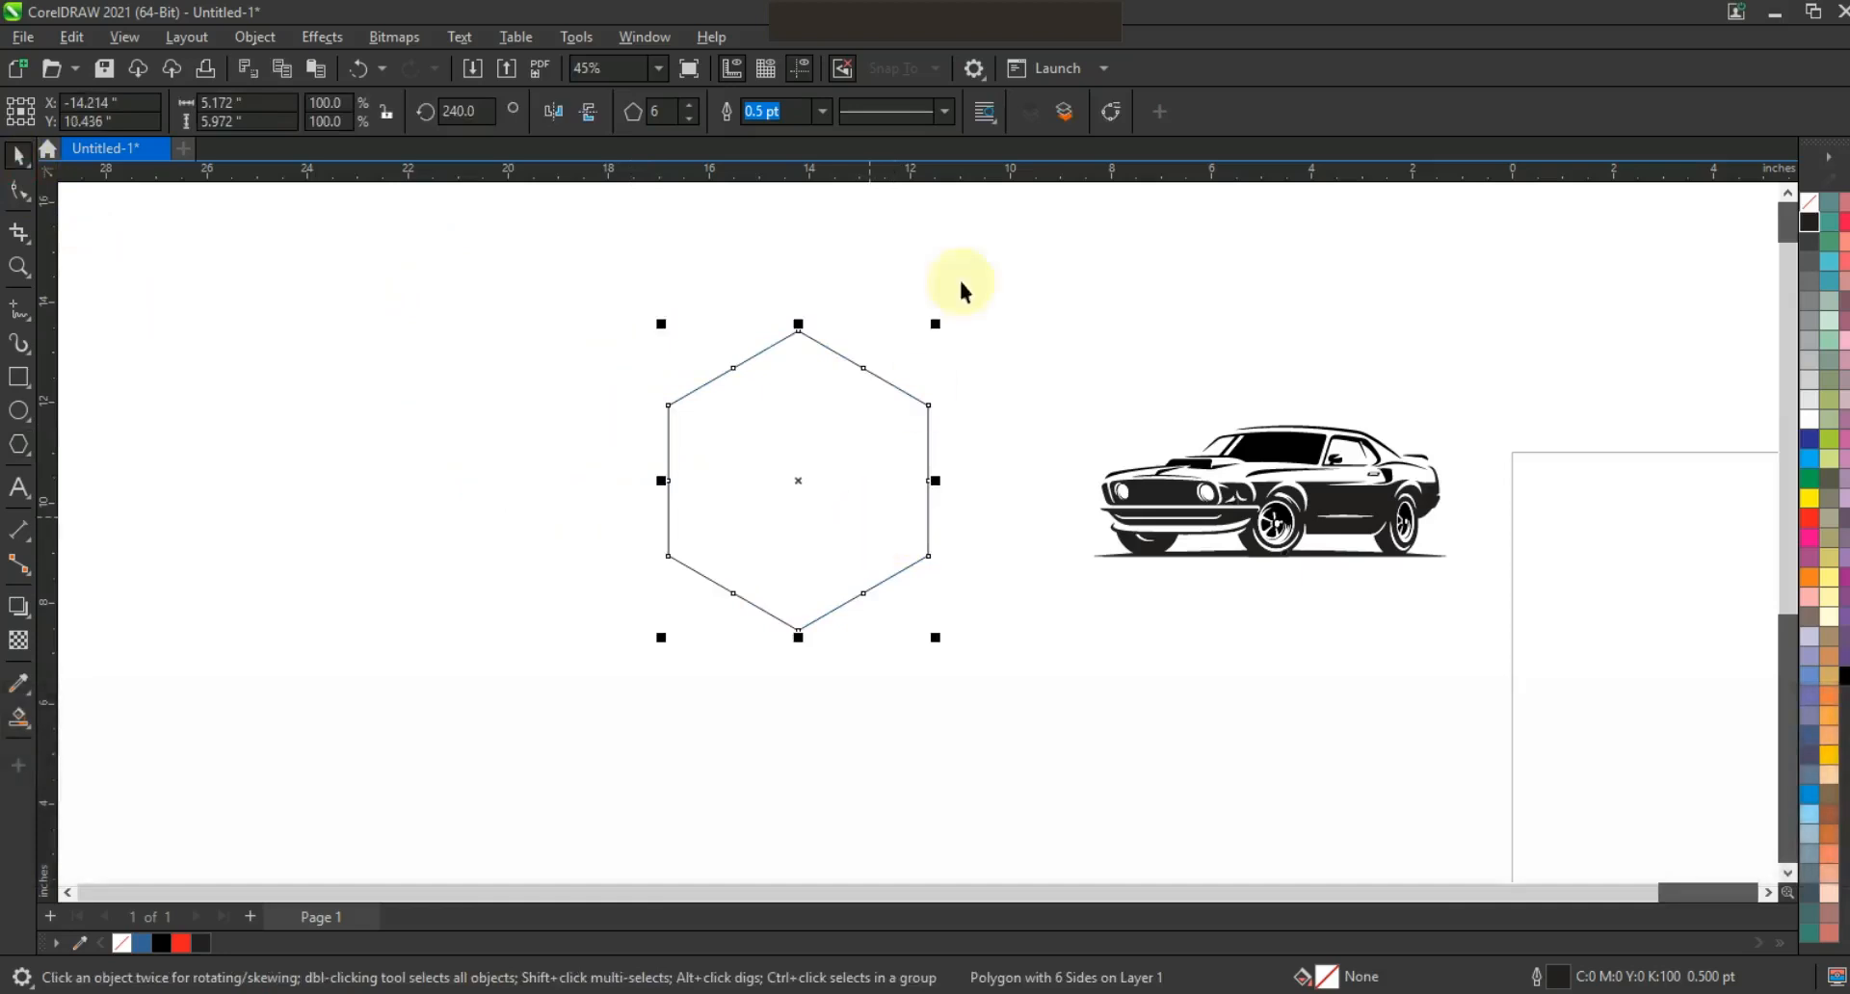
Give the hexagon an 8.0 pt outline and shrink it evenly to about 3.7 inches wide.
click(821, 111)
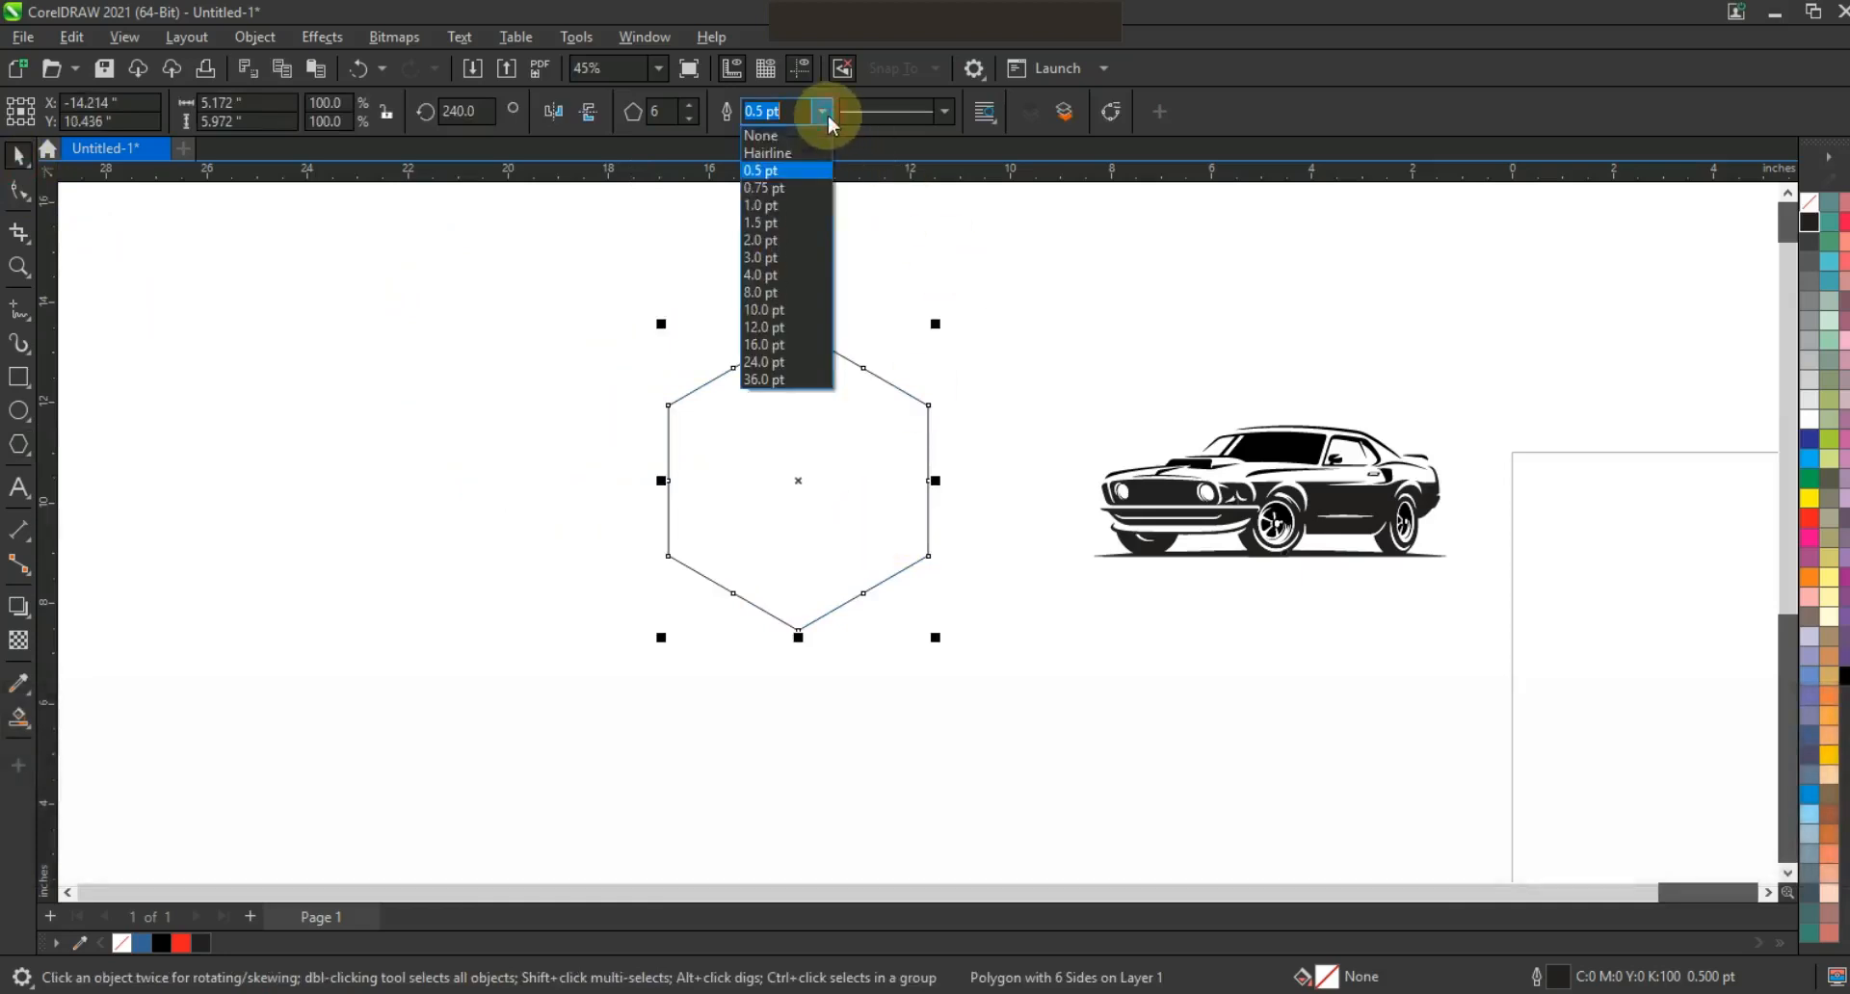
click(782, 293)
drag(935, 325, 895, 372)
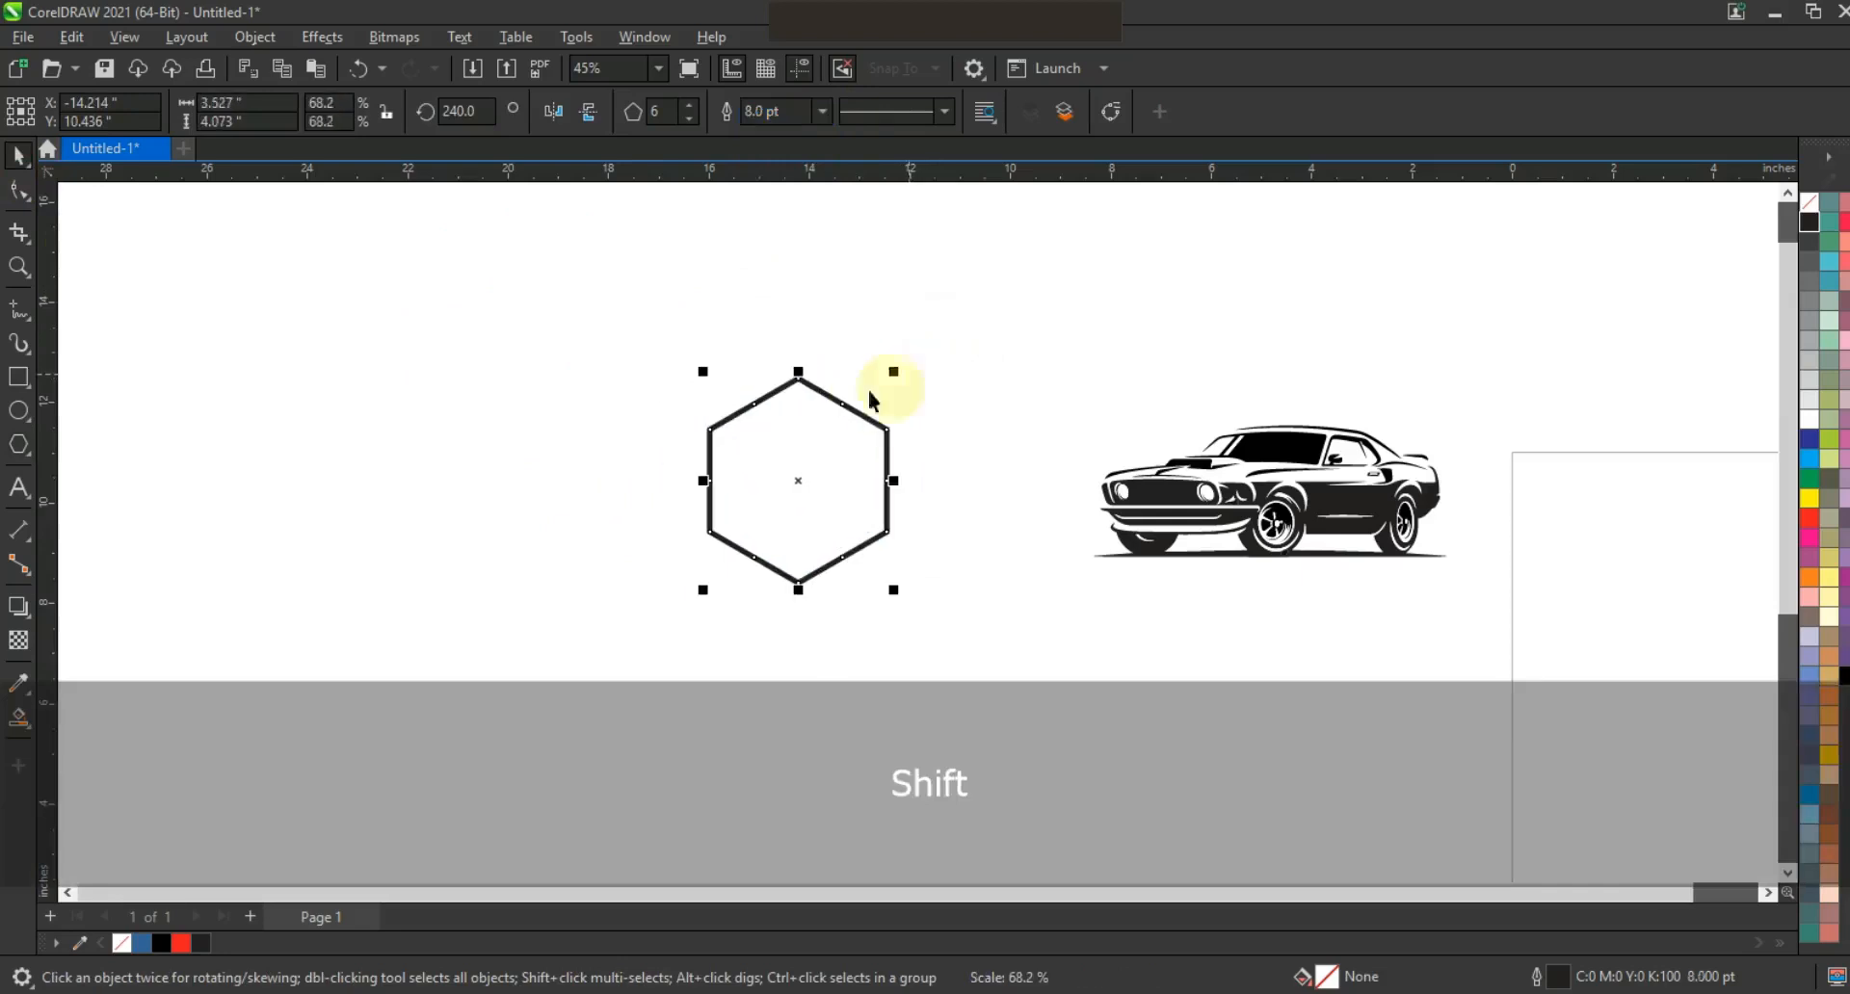
Zoom in around the hexagon and enlarge it slightly.
click(20, 267)
drag(520, 325, 1119, 681)
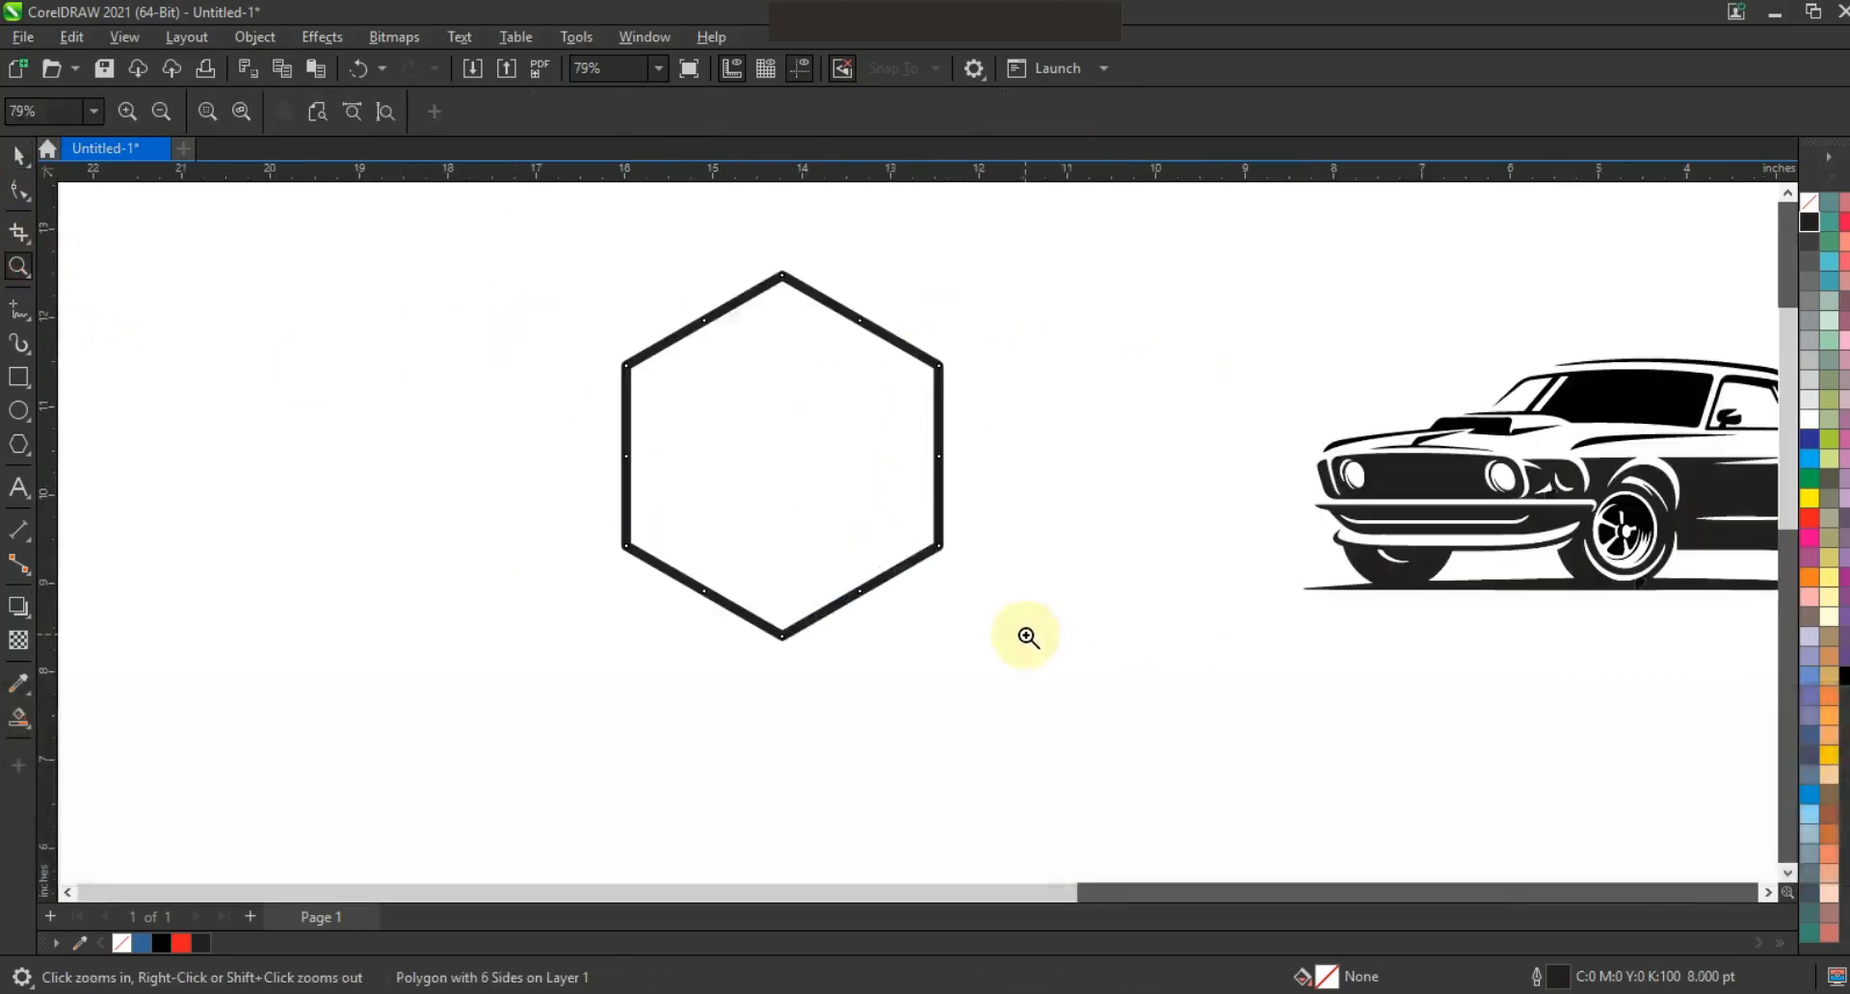
click(19, 154)
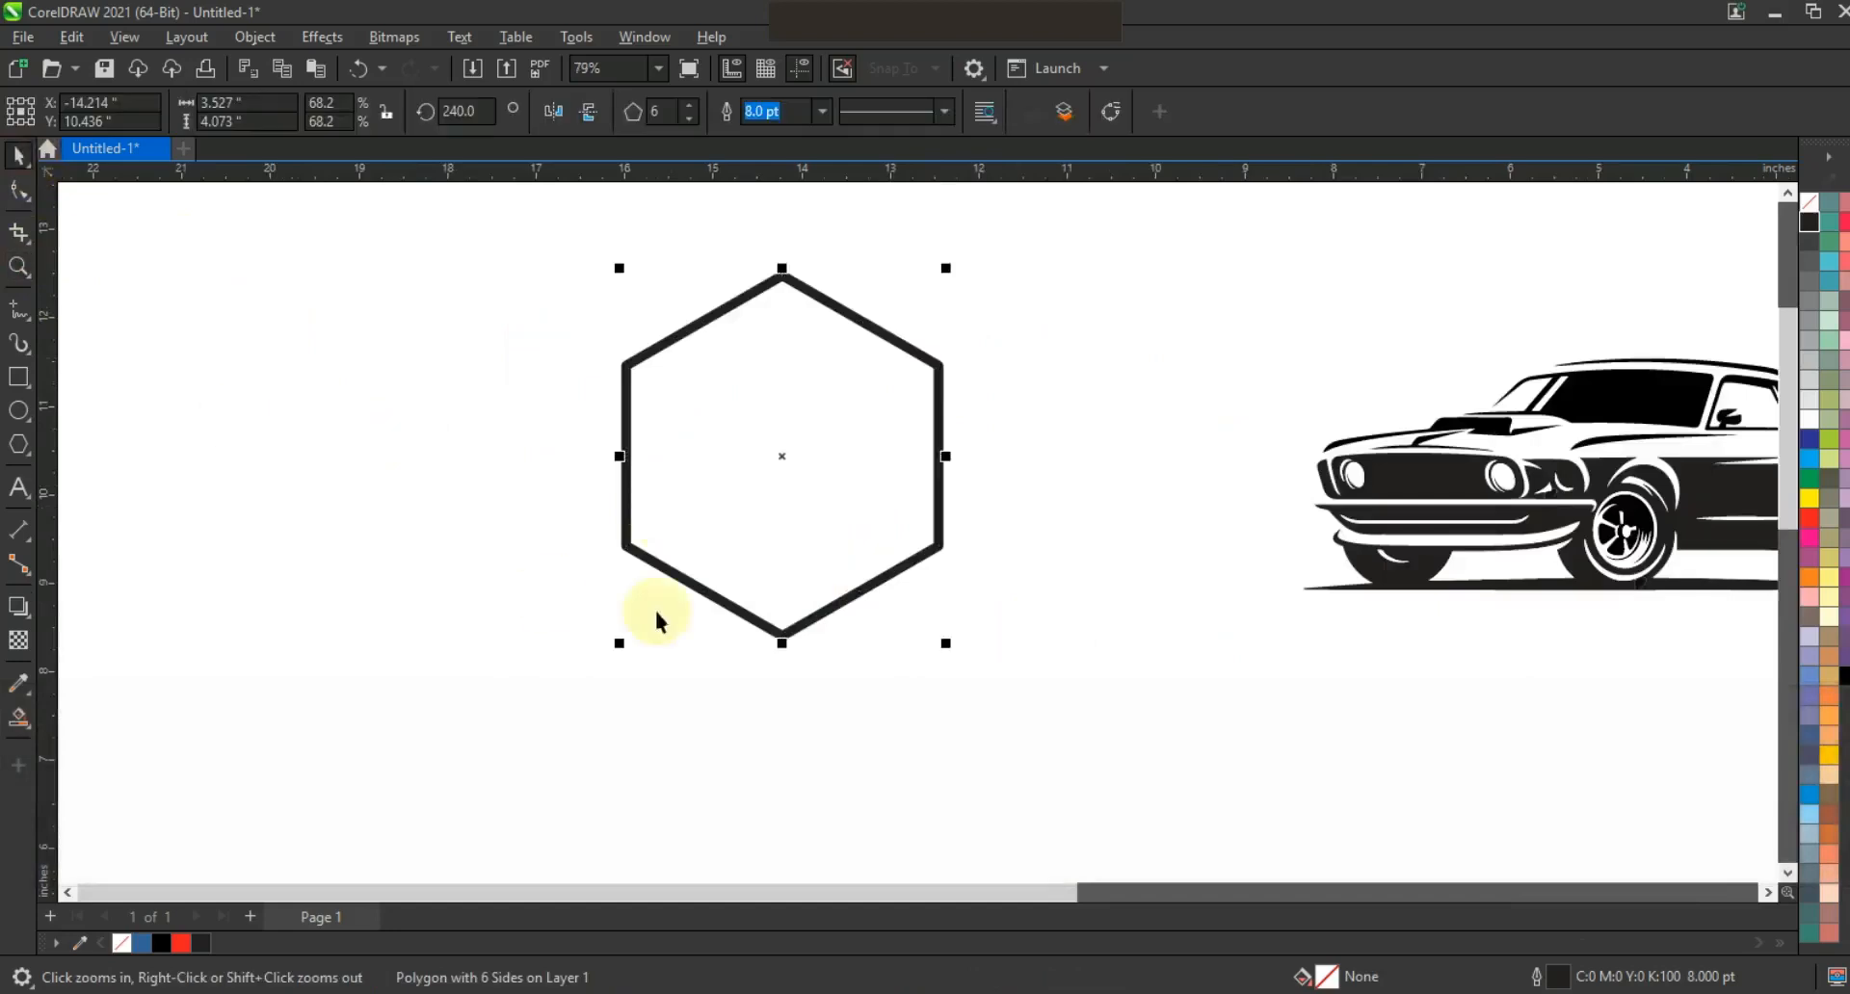
drag(947, 649, 964, 668)
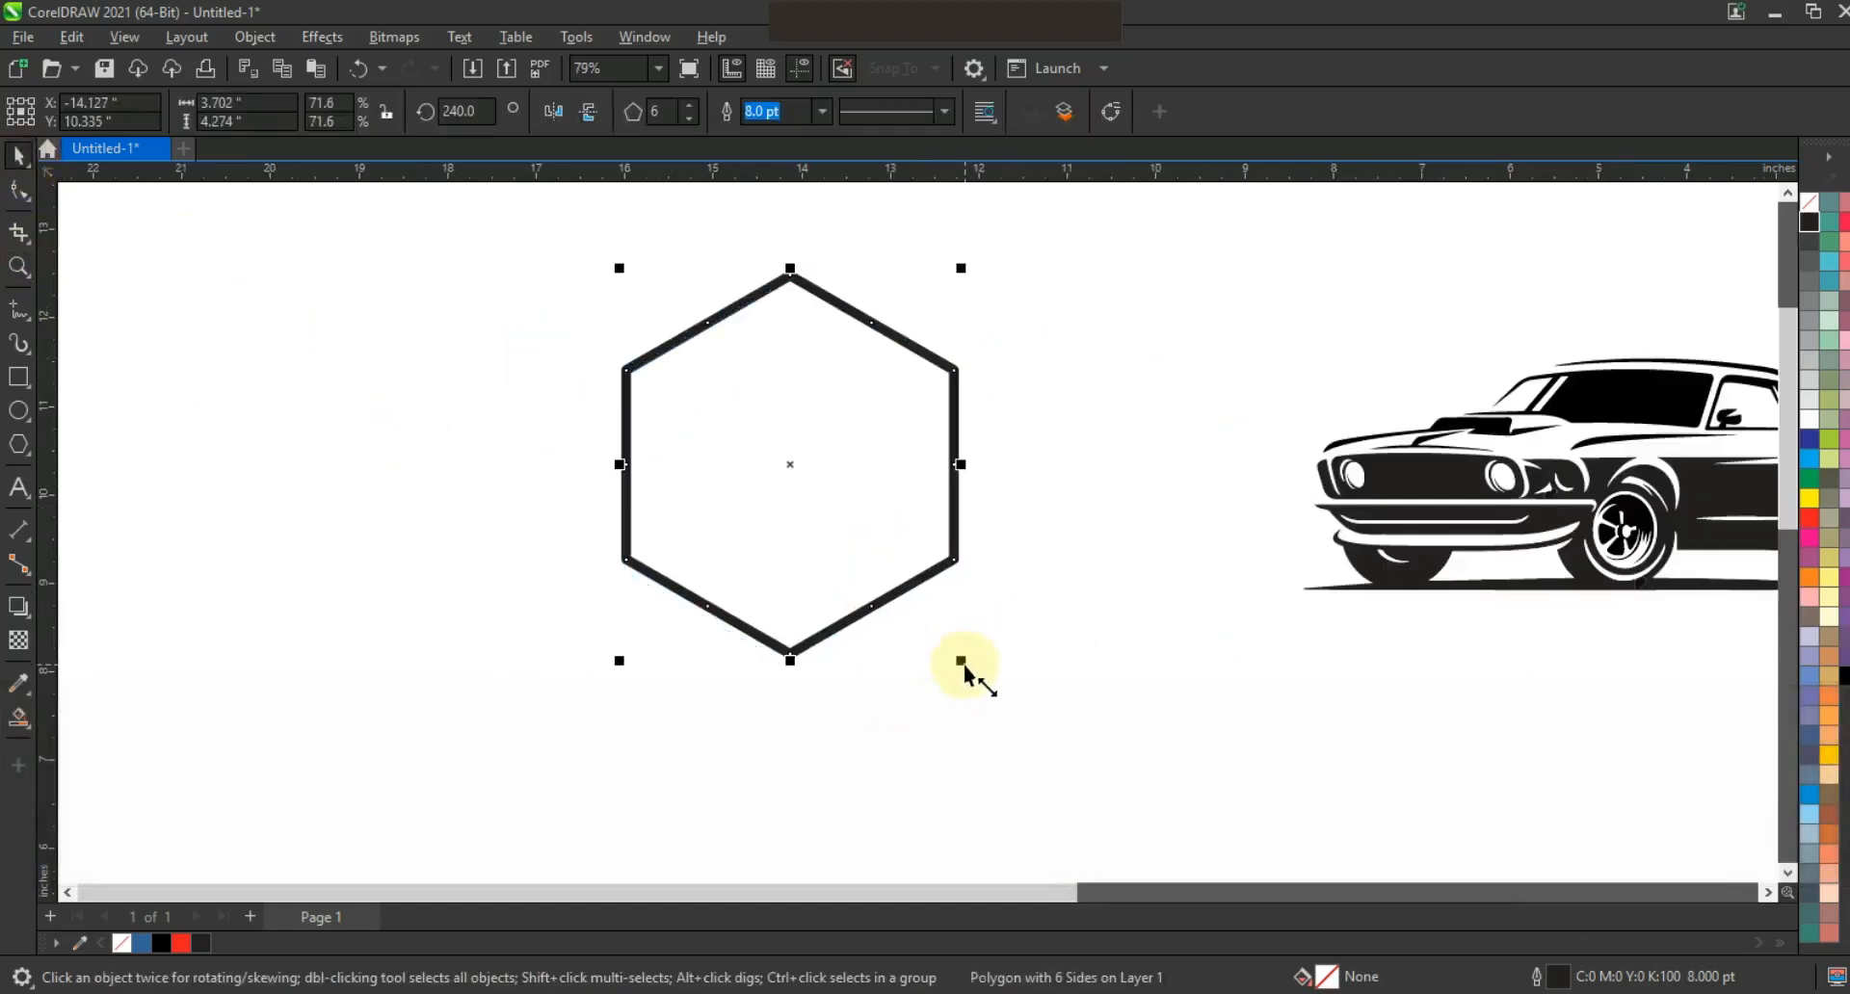
Convert the hexagon to curves and drag its lower-half nodes down into a 3.7 × 6.0 inch badge.
click(264, 38)
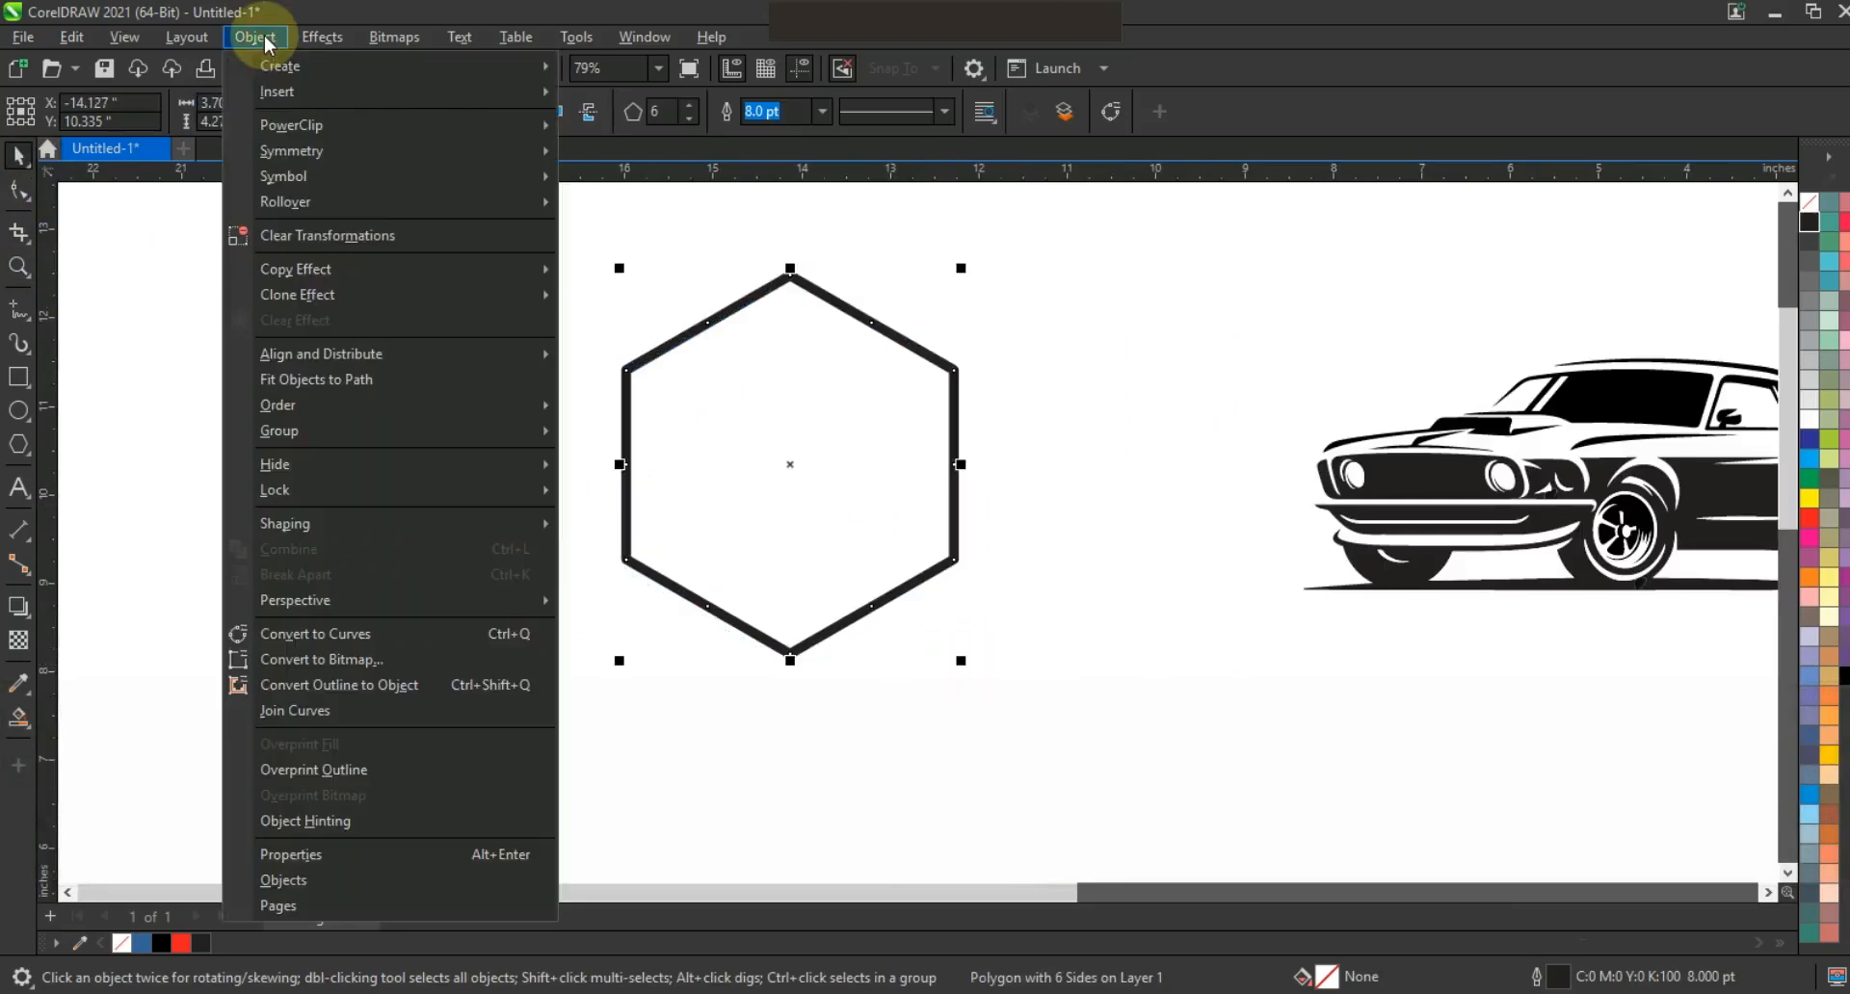
click(349, 639)
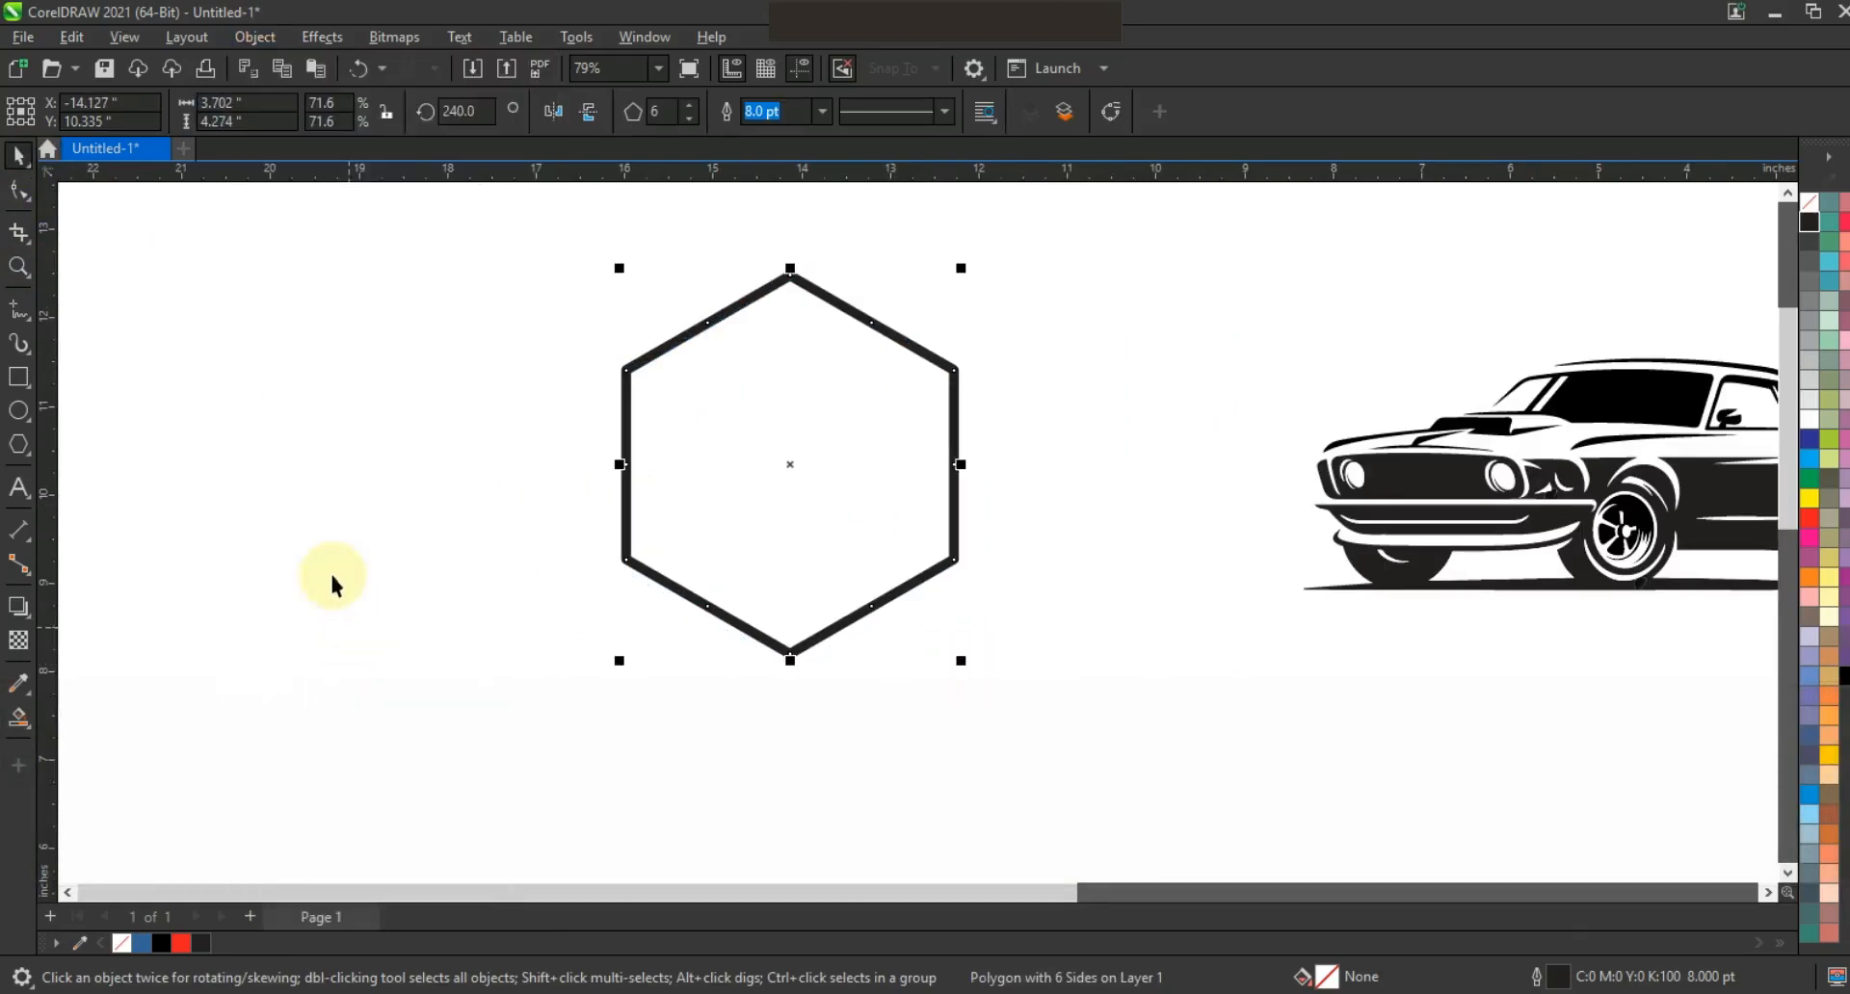
click(19, 190)
drag(593, 445, 1050, 661)
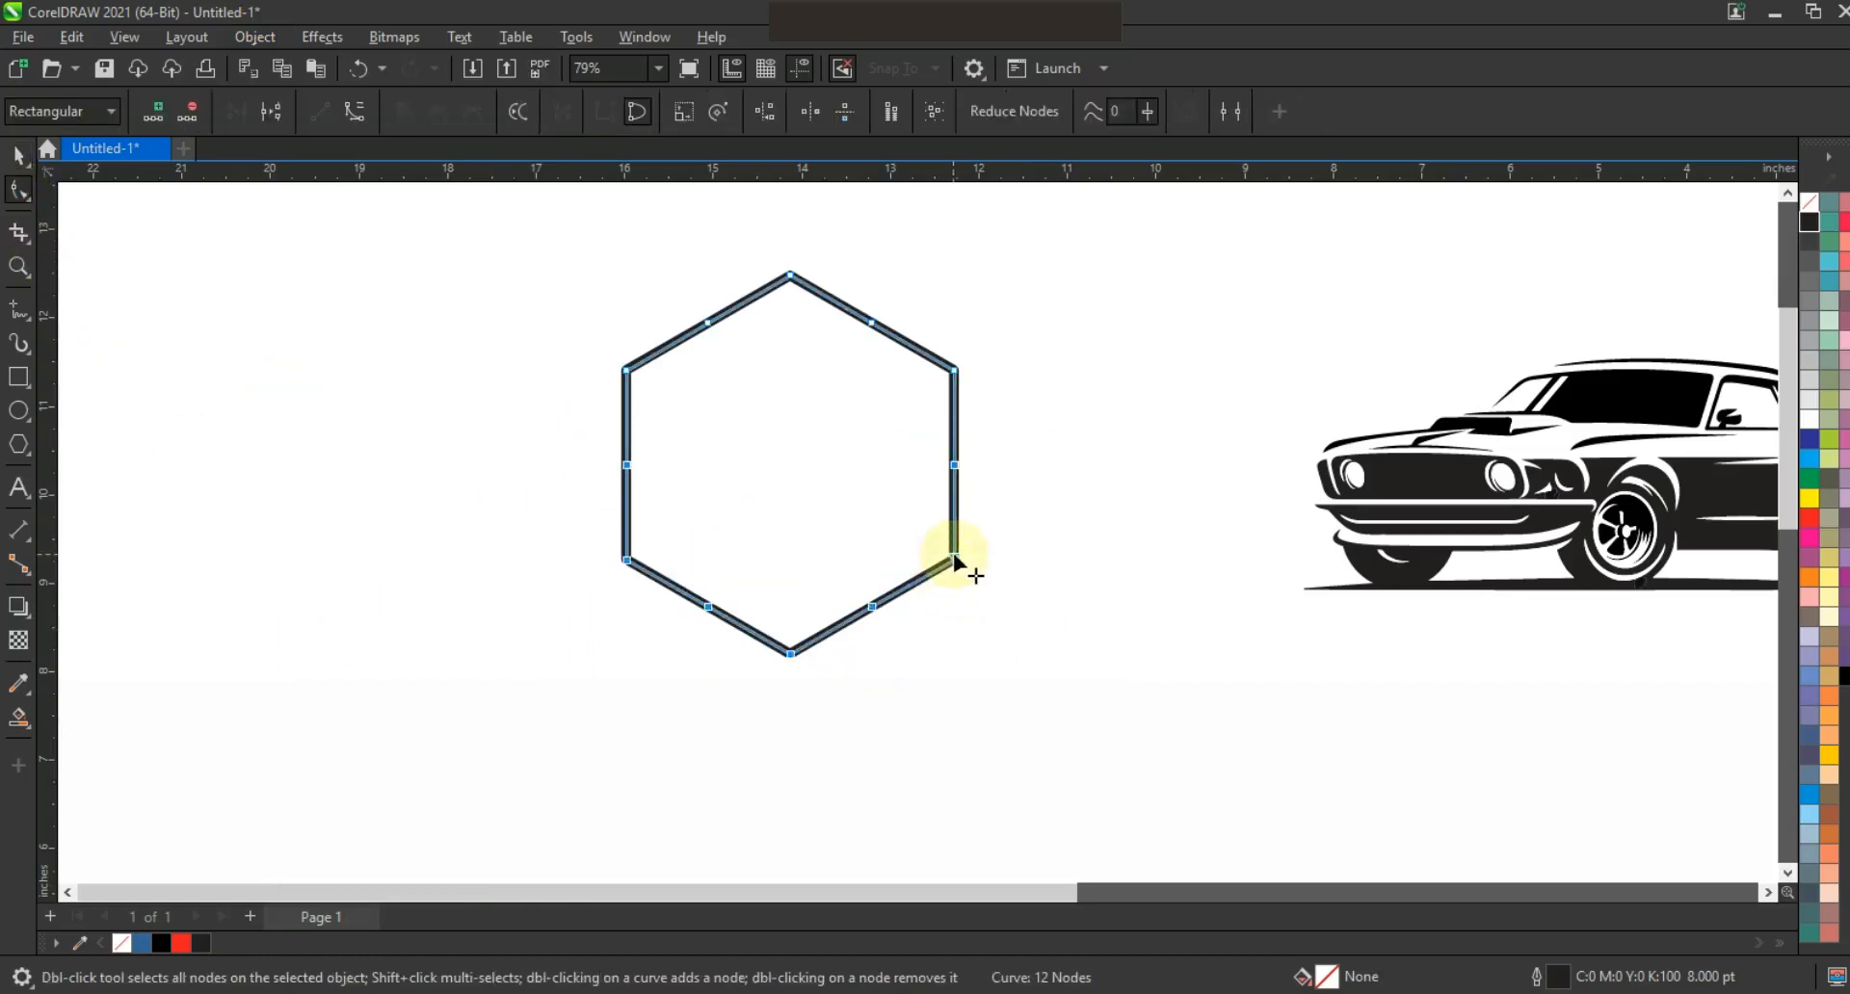
drag(954, 559, 956, 634)
mouse_move(964, 732)
mouse_down()
mouse_move(964, 765)
mouse_move(968, 713)
mouse_up()
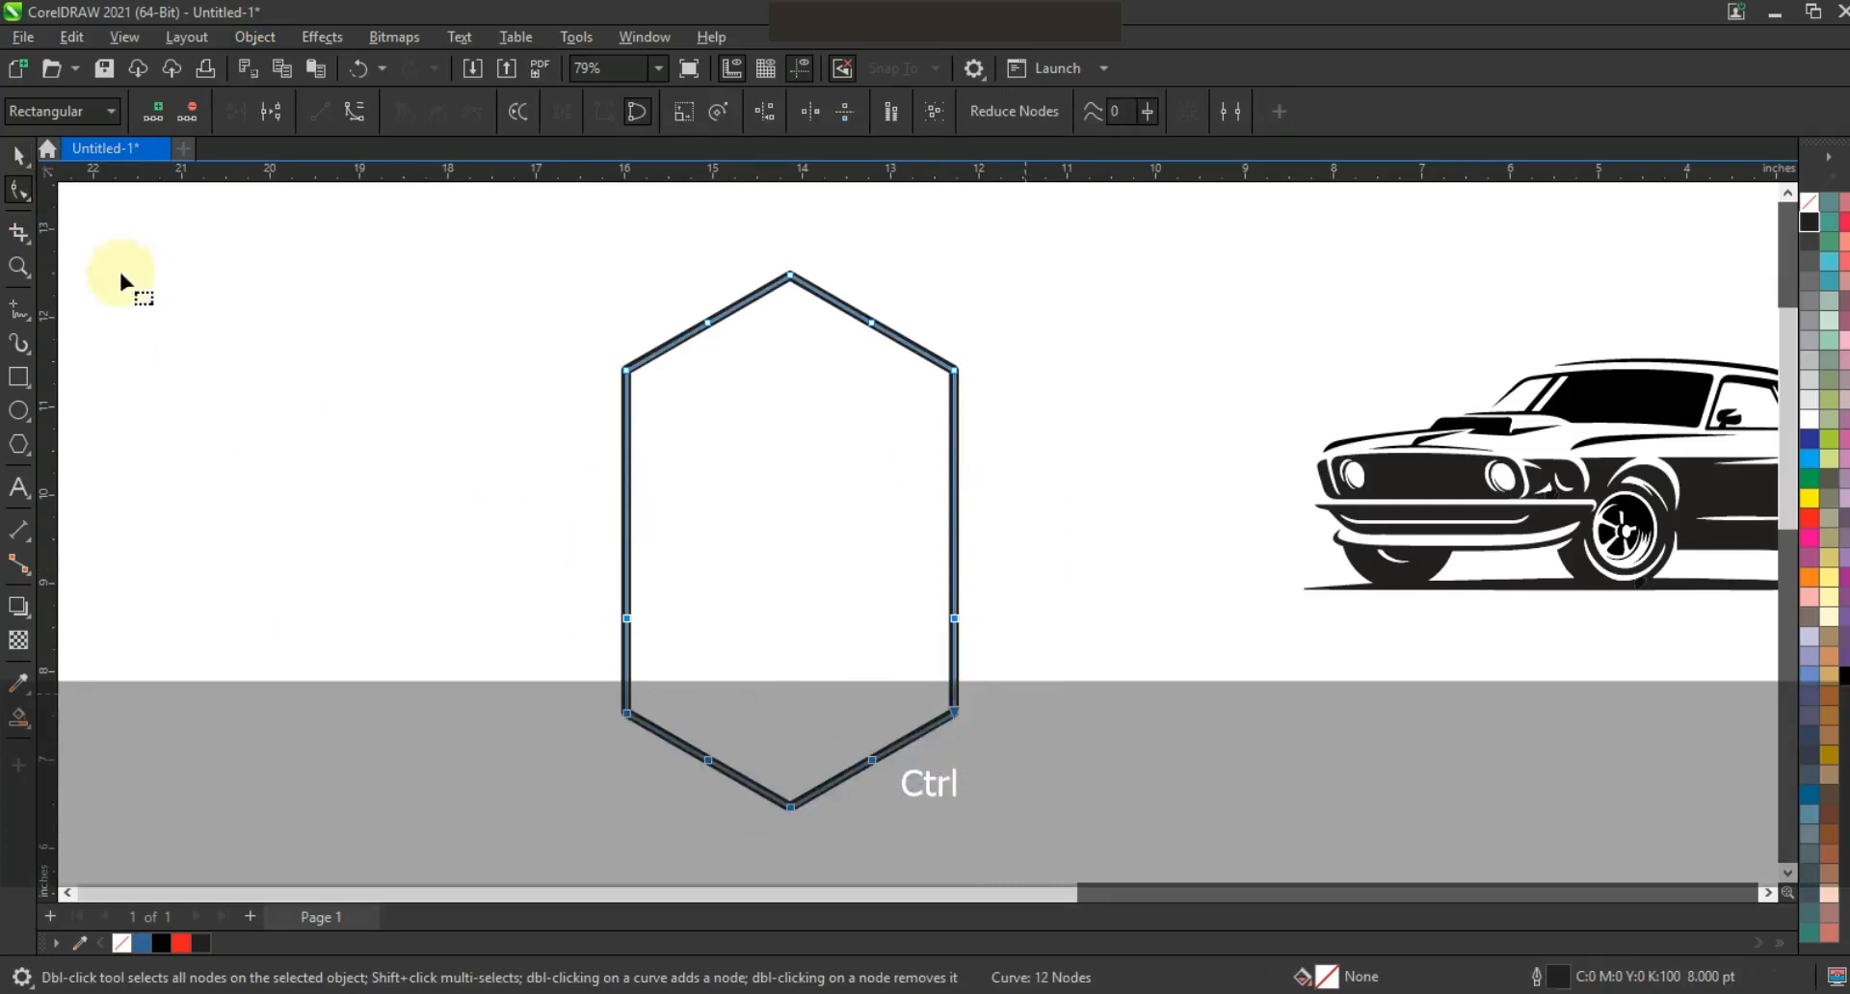
click(19, 156)
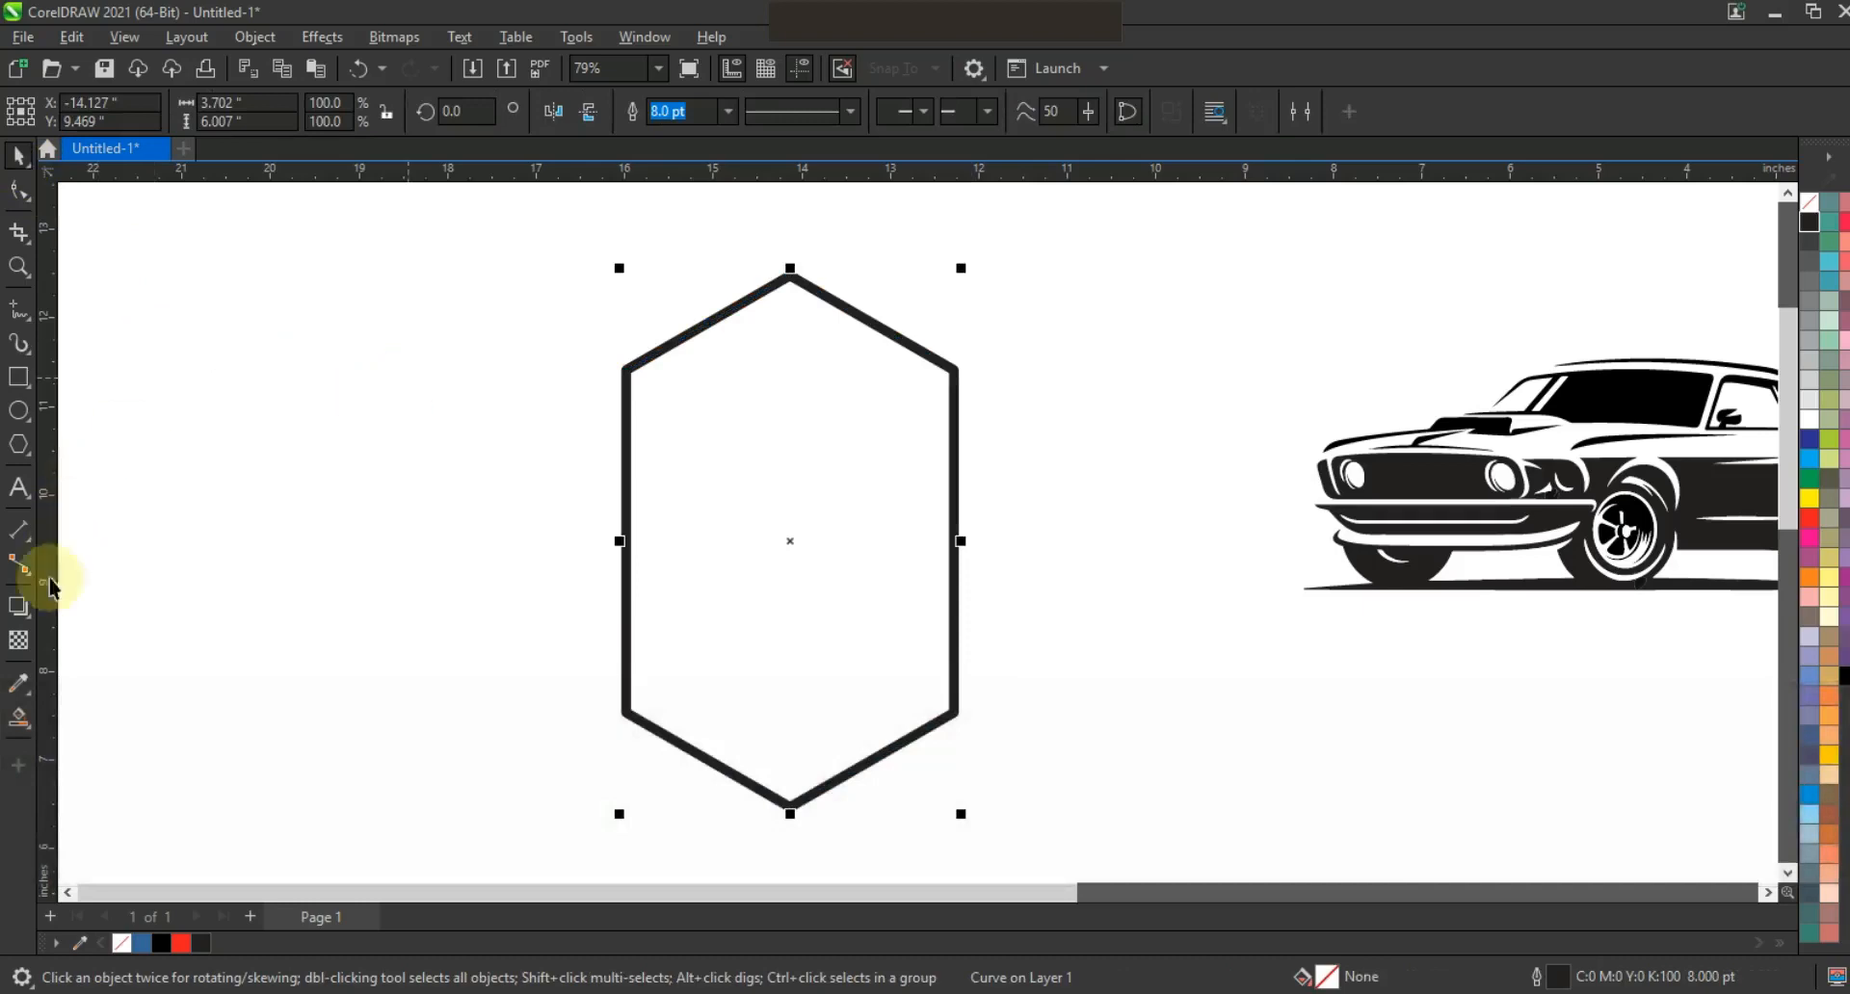
Apply an inward contour to the badge and break the contour apart.
click(34, 624)
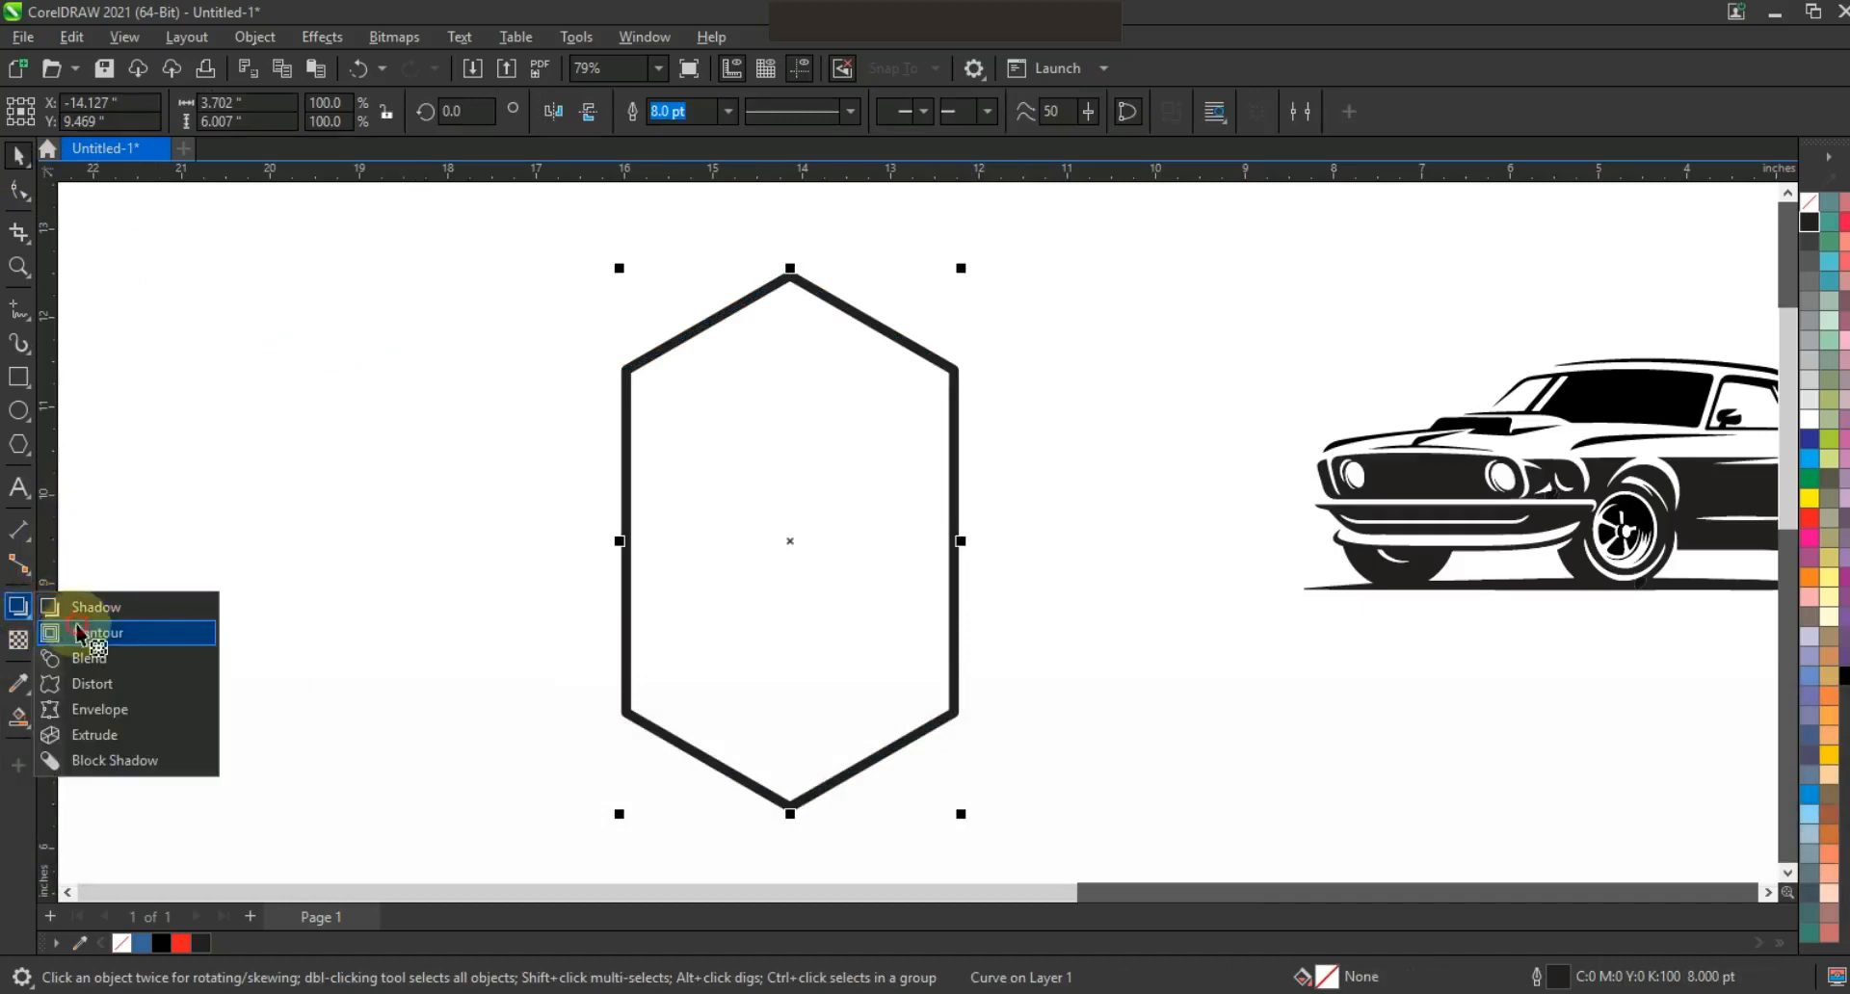
click(81, 633)
drag(789, 276, 795, 298)
click(19, 162)
click(254, 37)
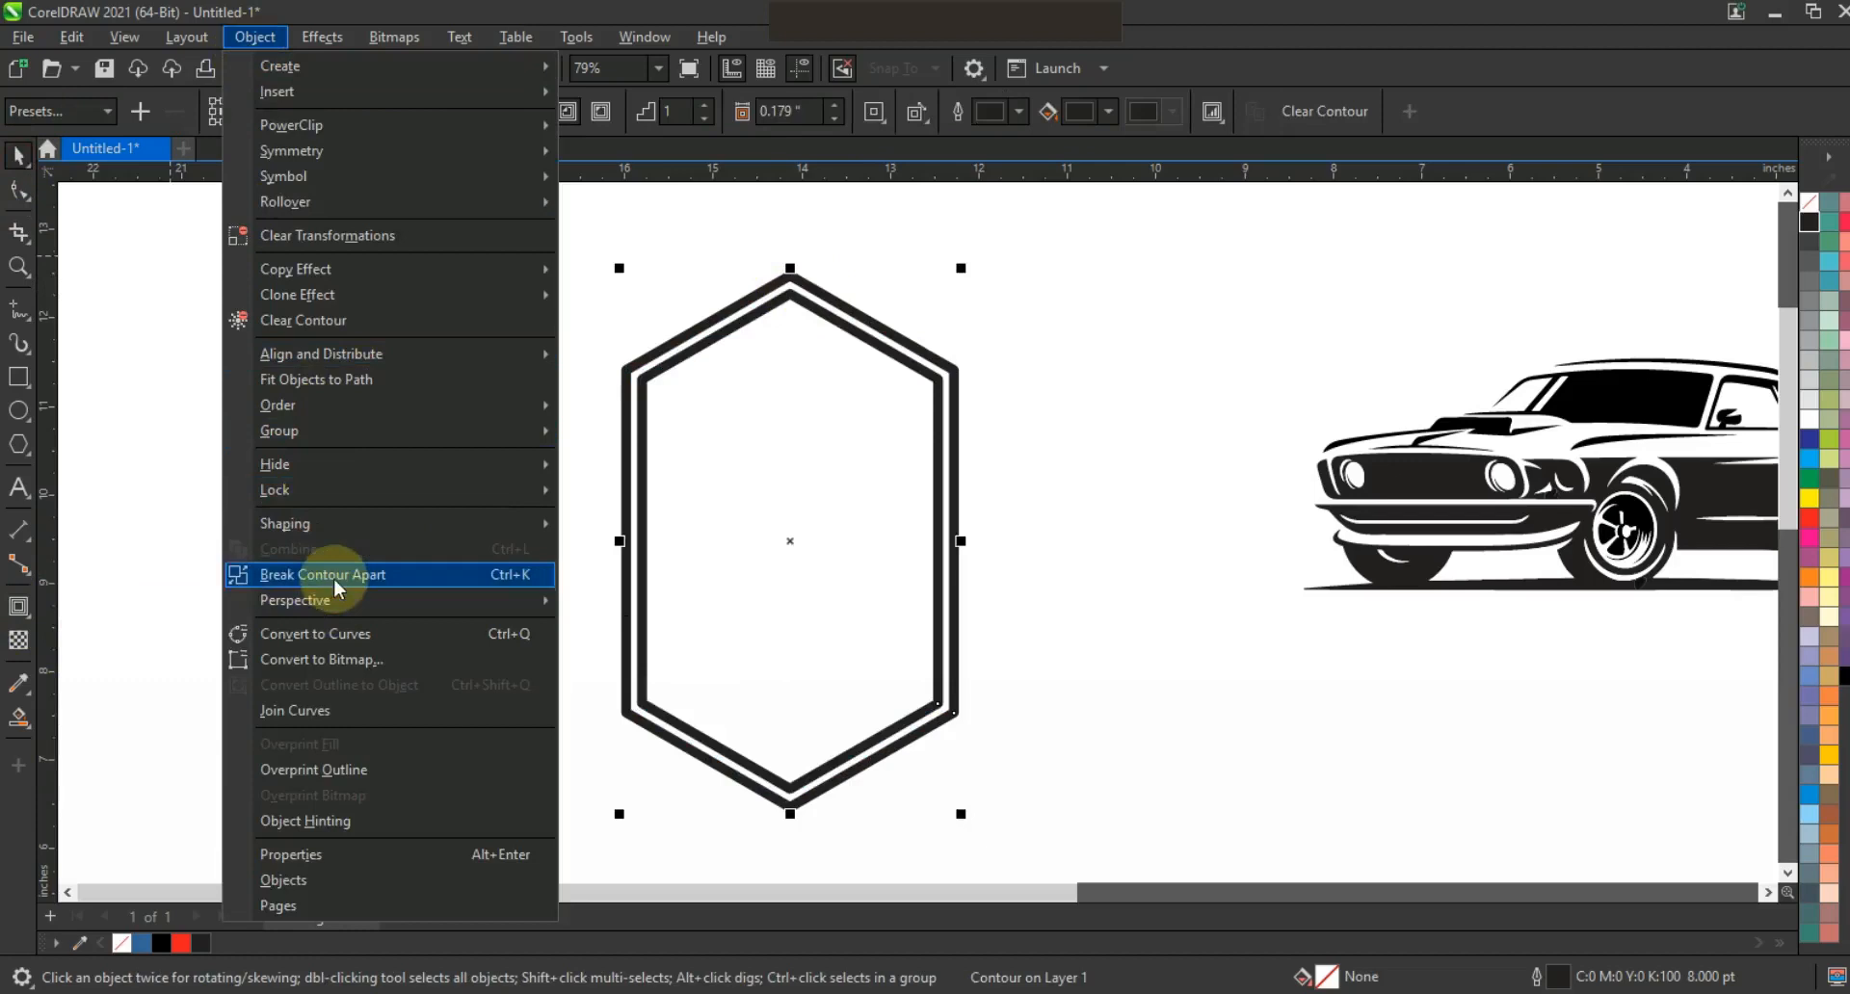
click(328, 576)
Set the separated inner contour line to a 1.5 pt outline.
click(321, 567)
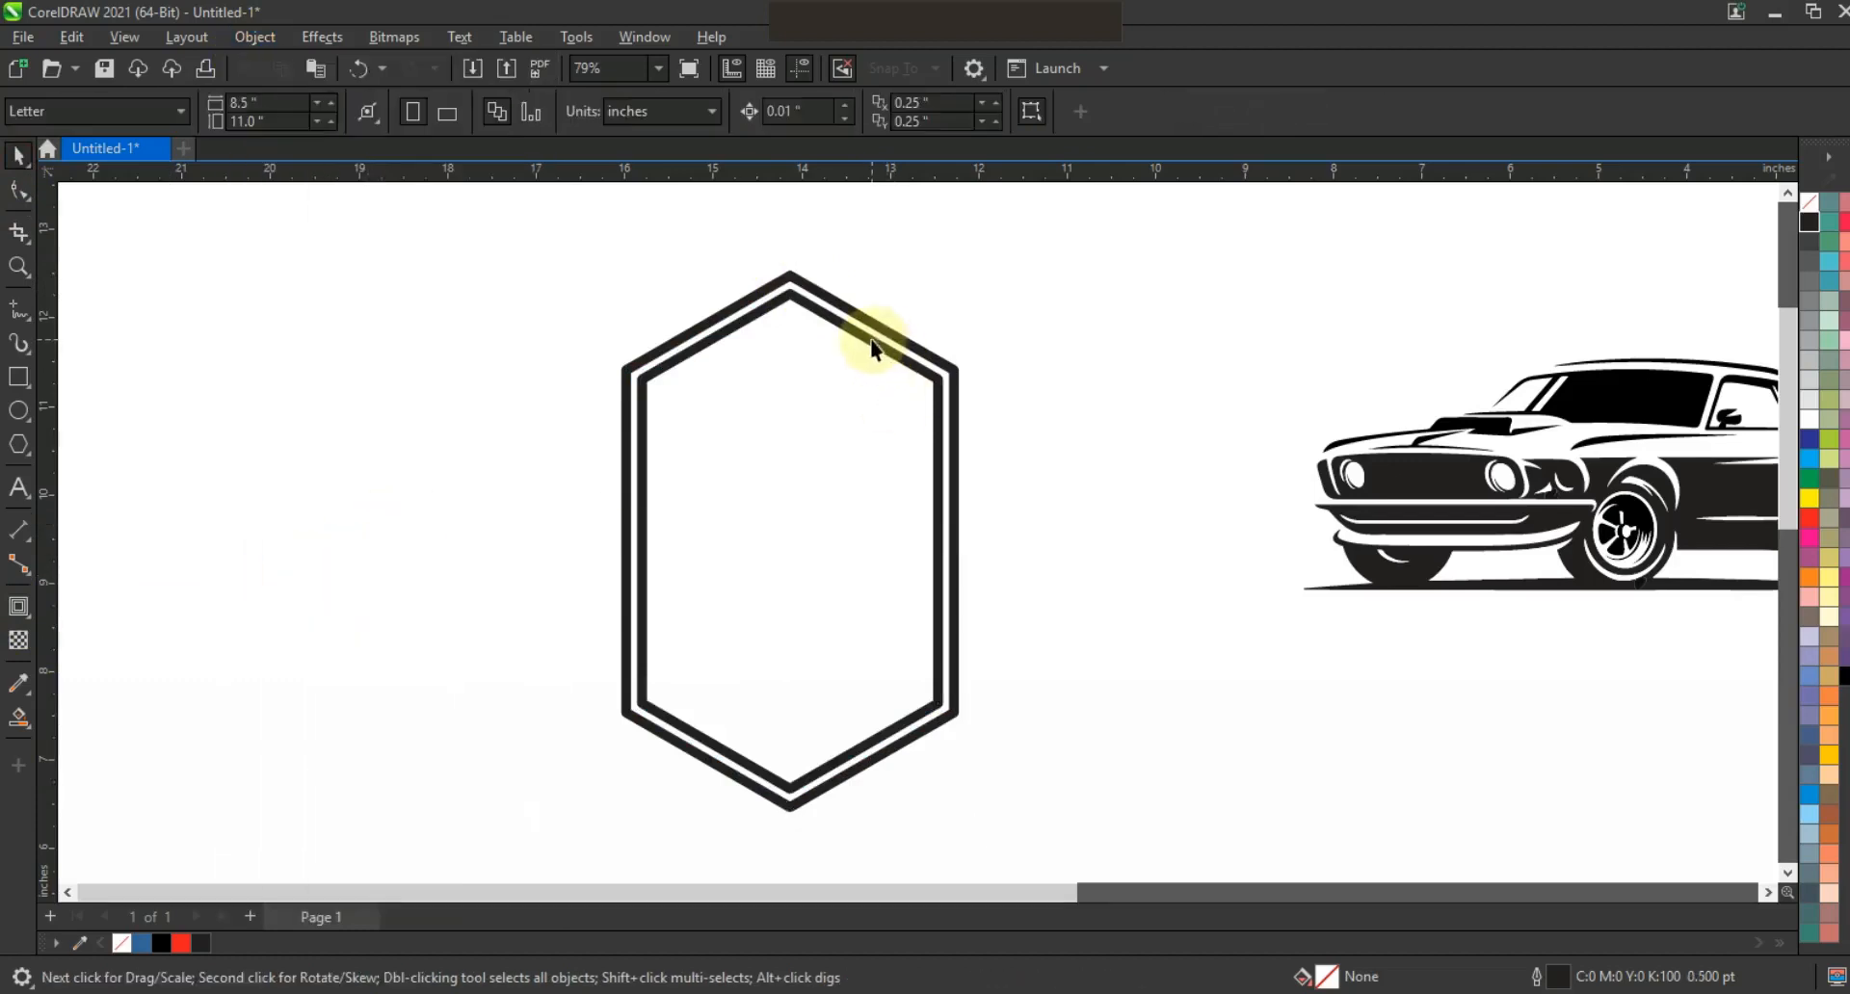
click(867, 341)
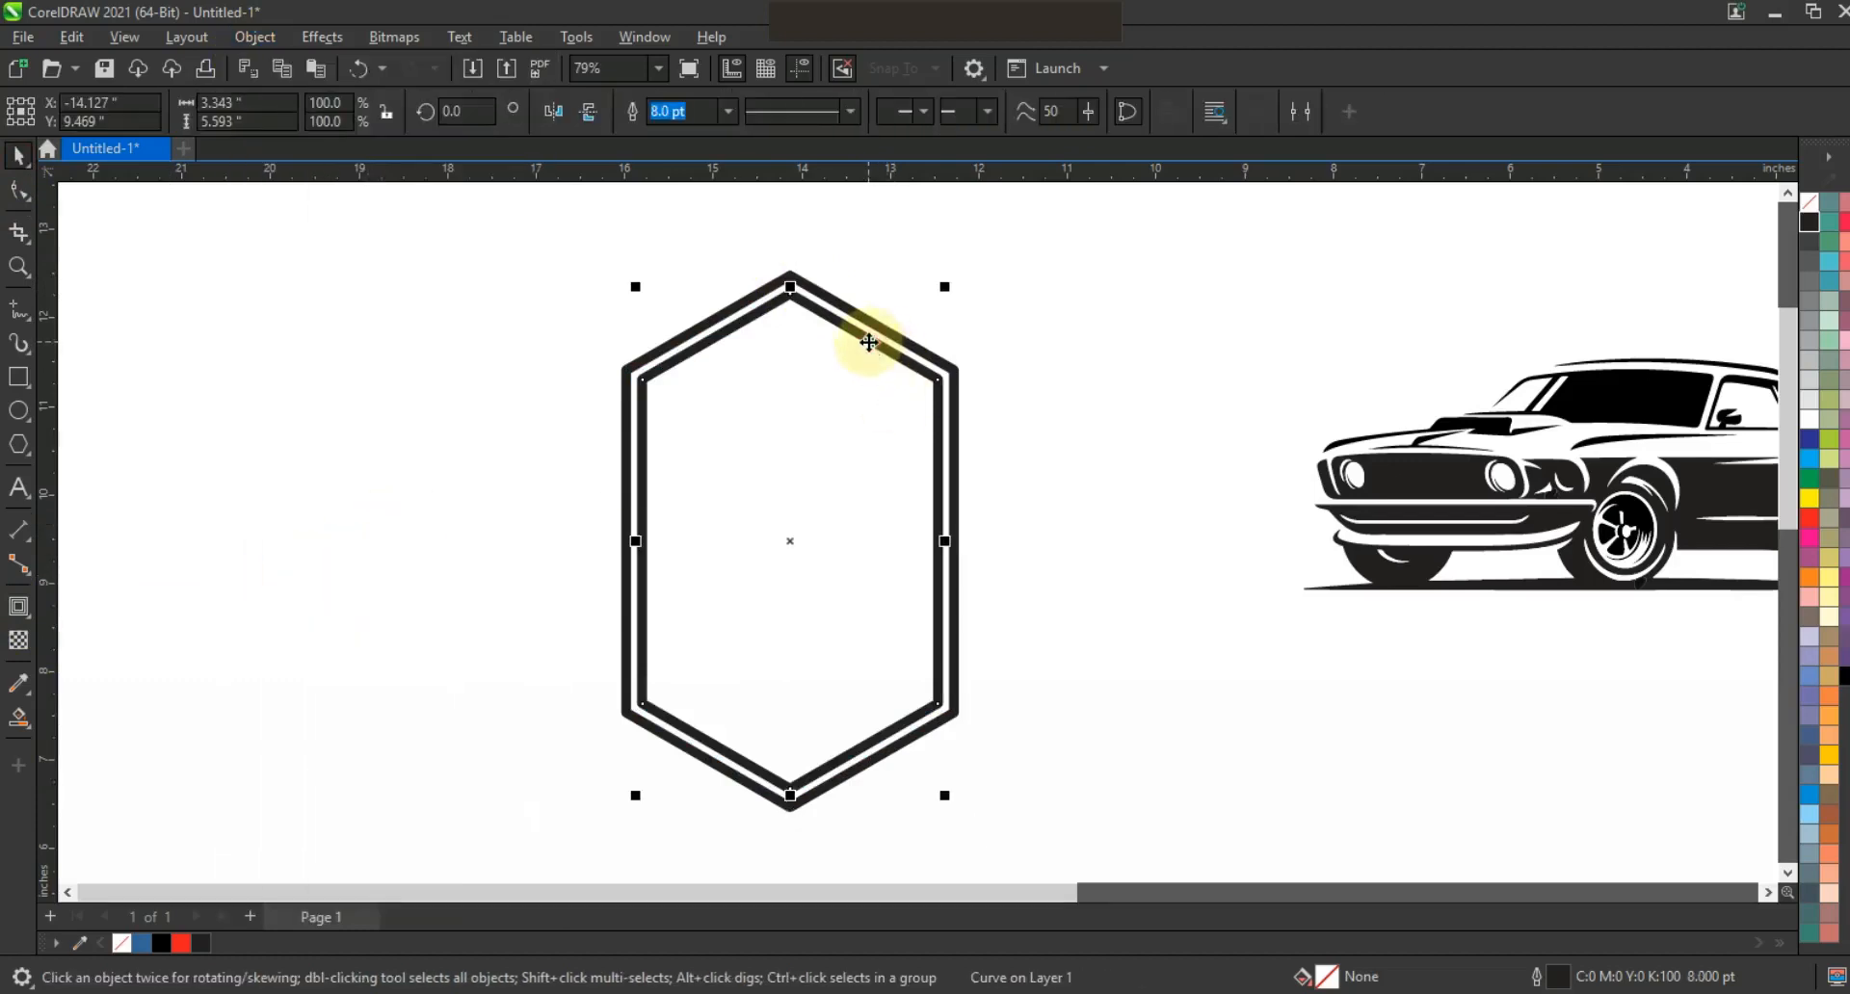
click(727, 111)
click(681, 213)
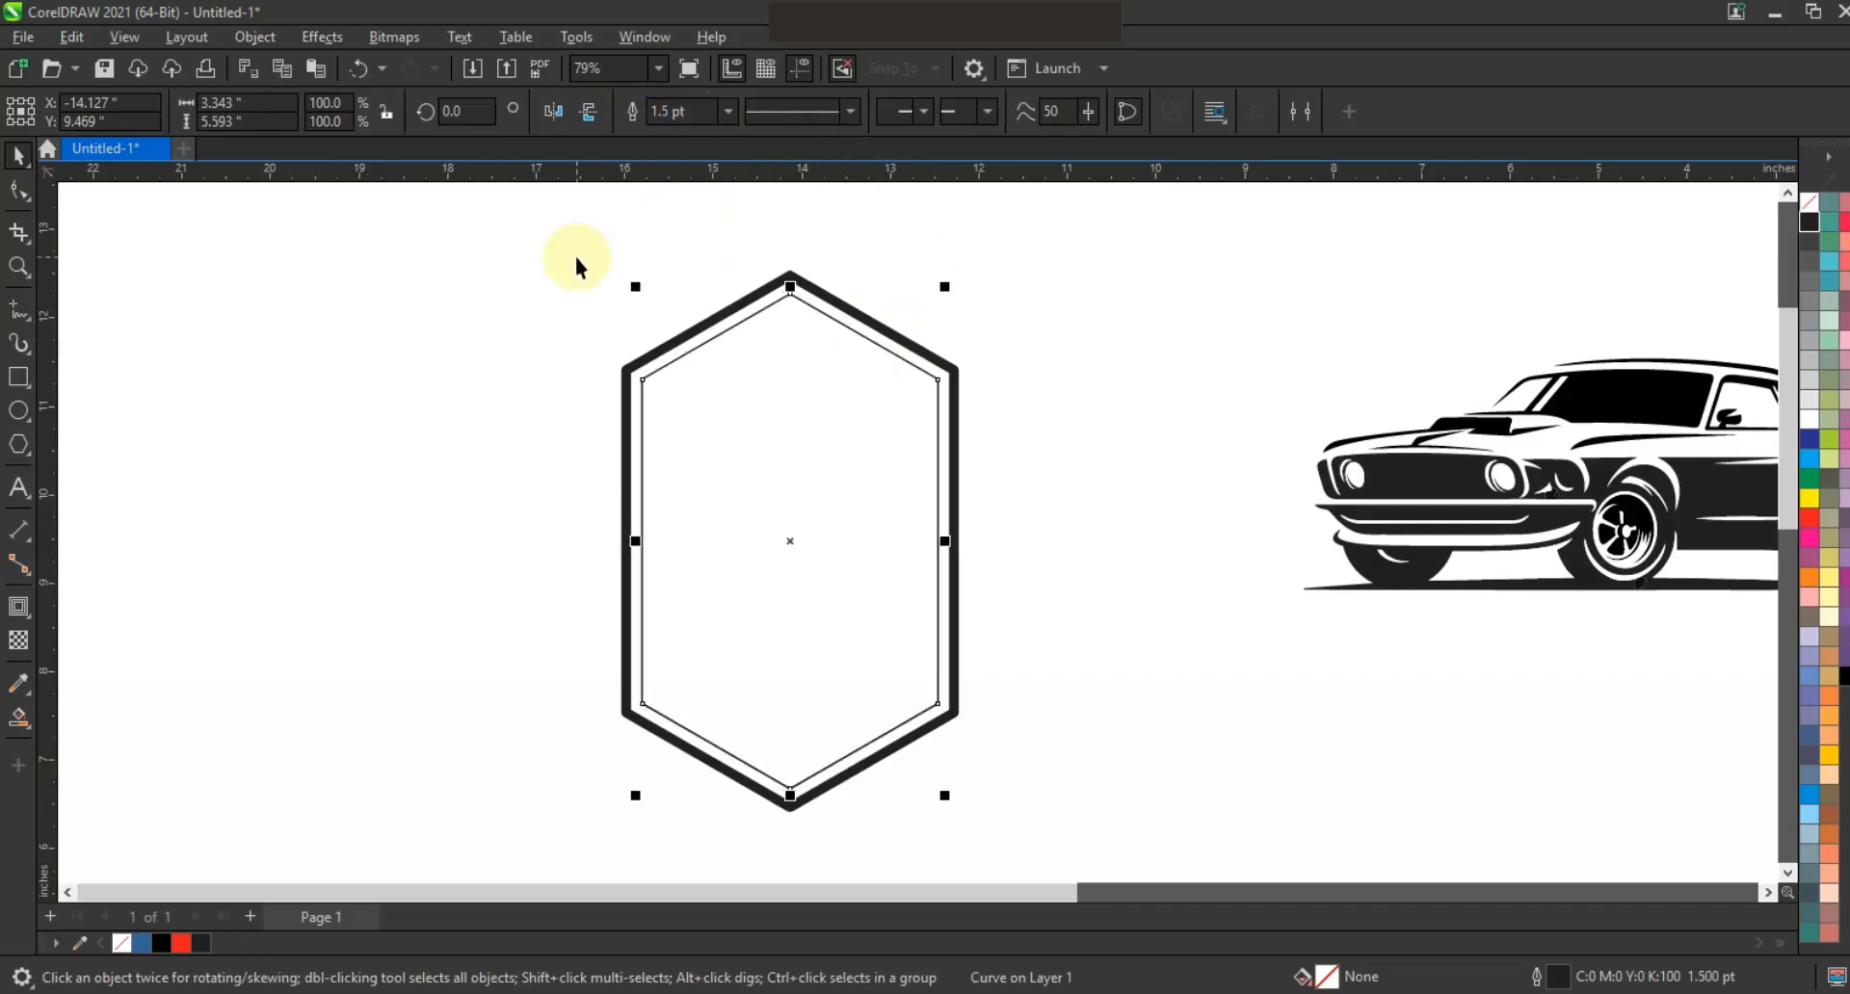
click(1214, 561)
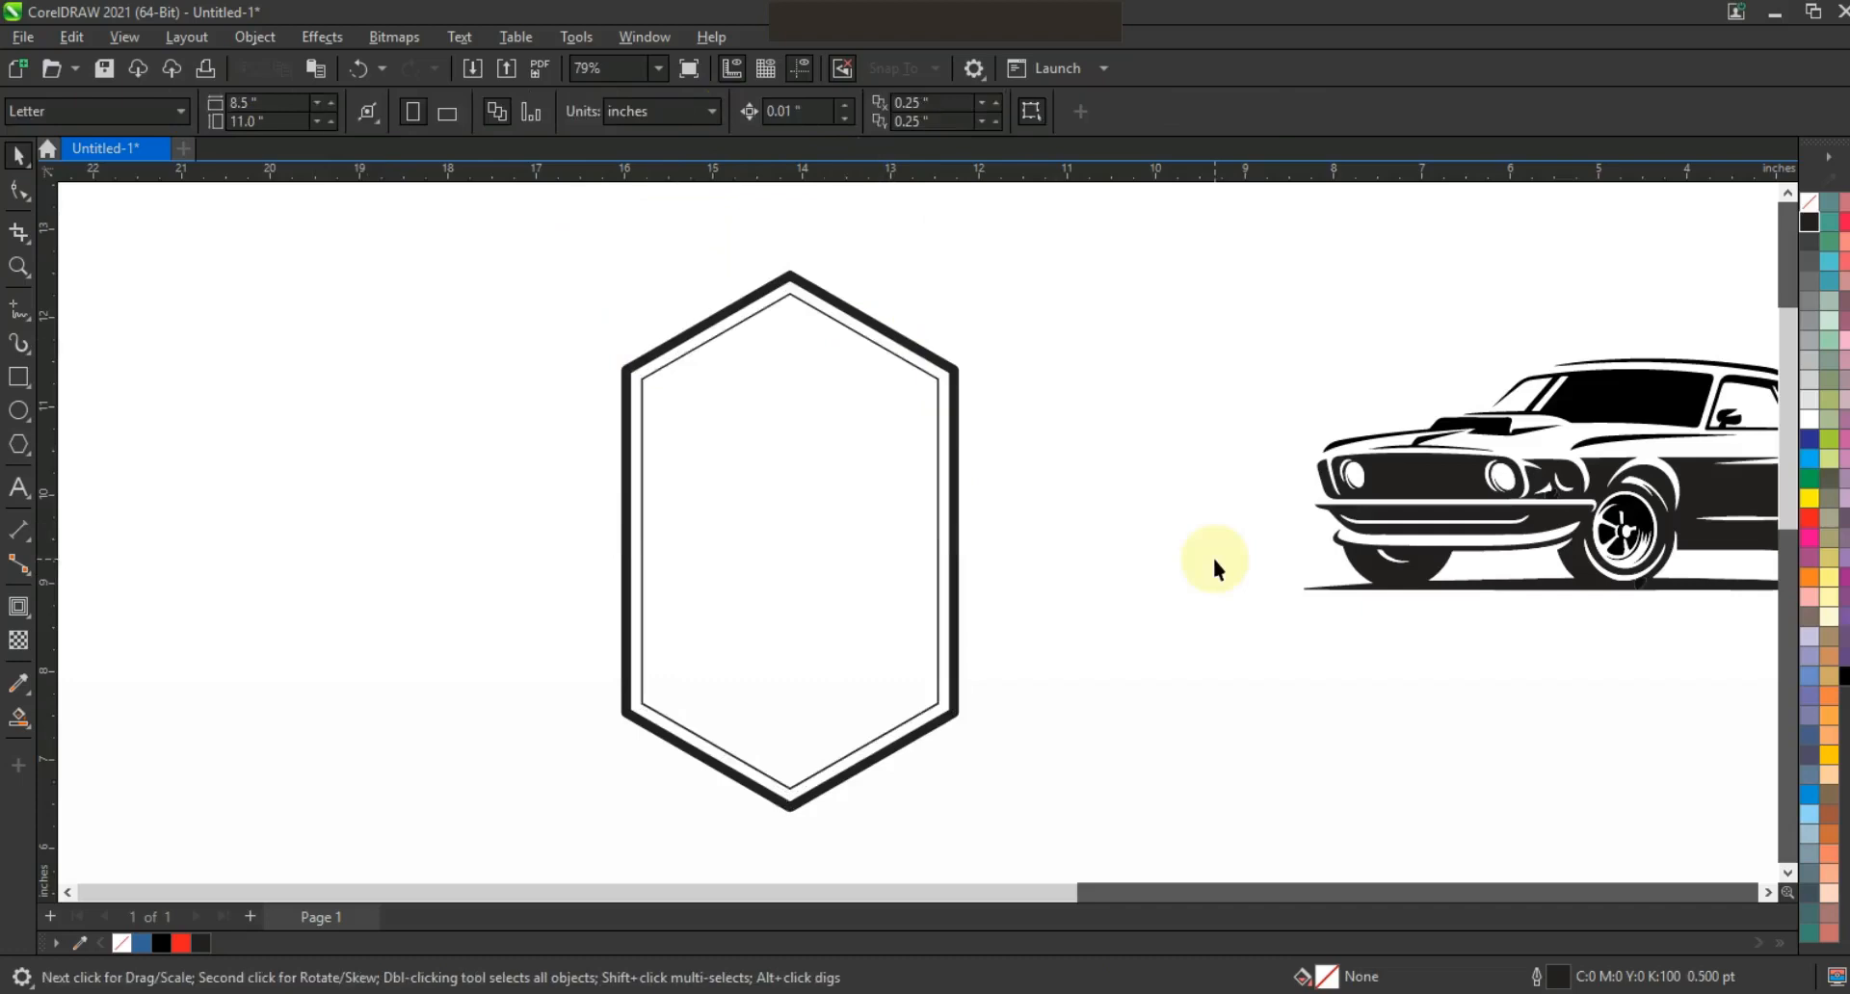
key(Escape)
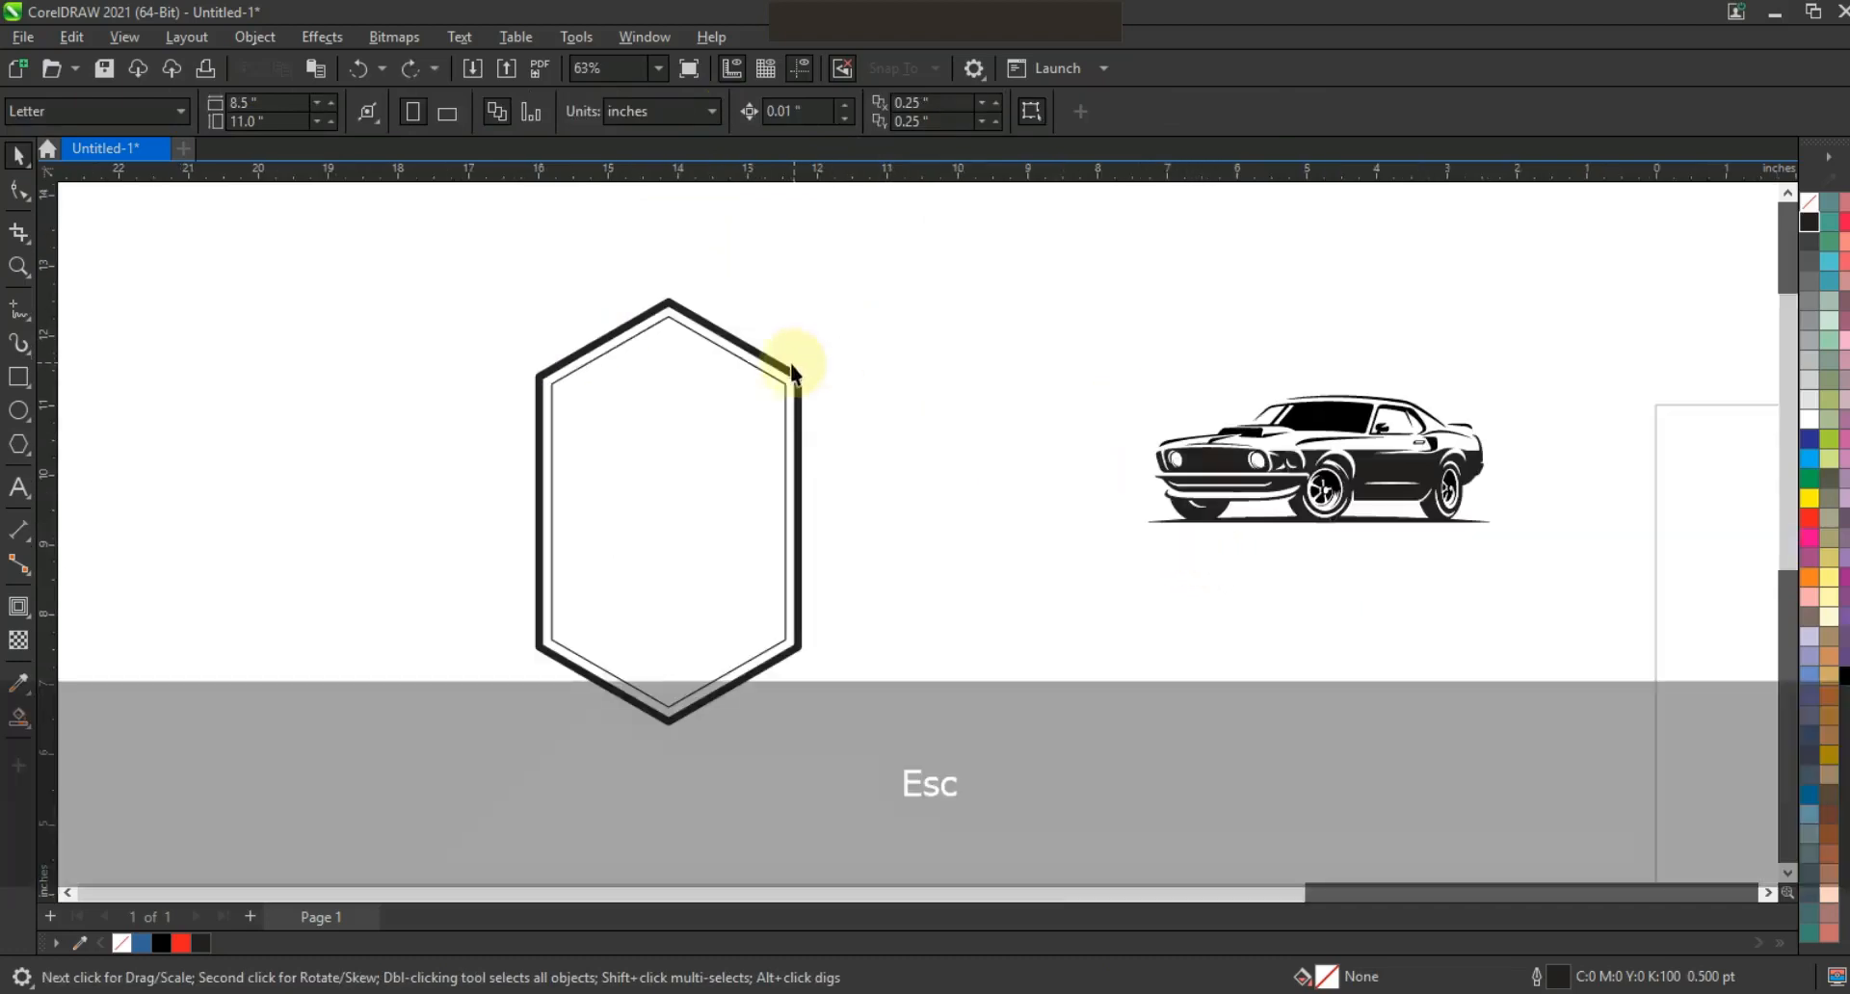
Convert the hexagon badge's outlines into filled objects.
click(791, 364)
click(255, 36)
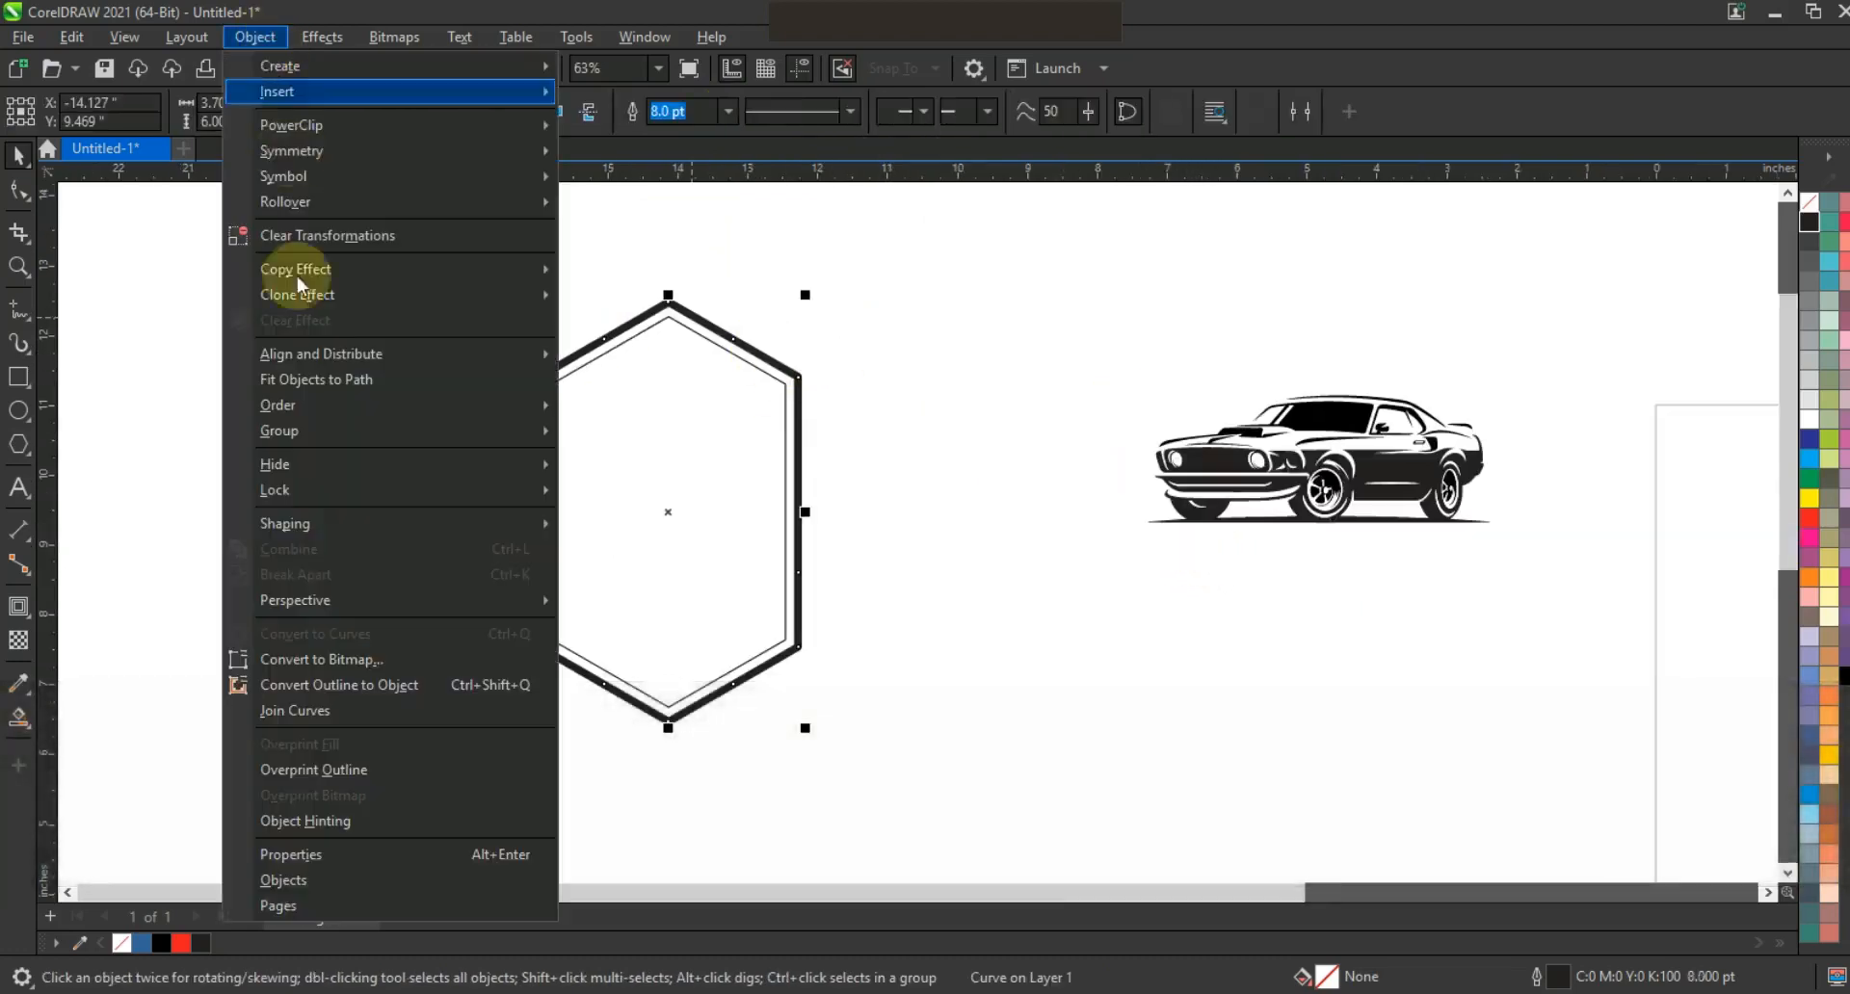
click(328, 687)
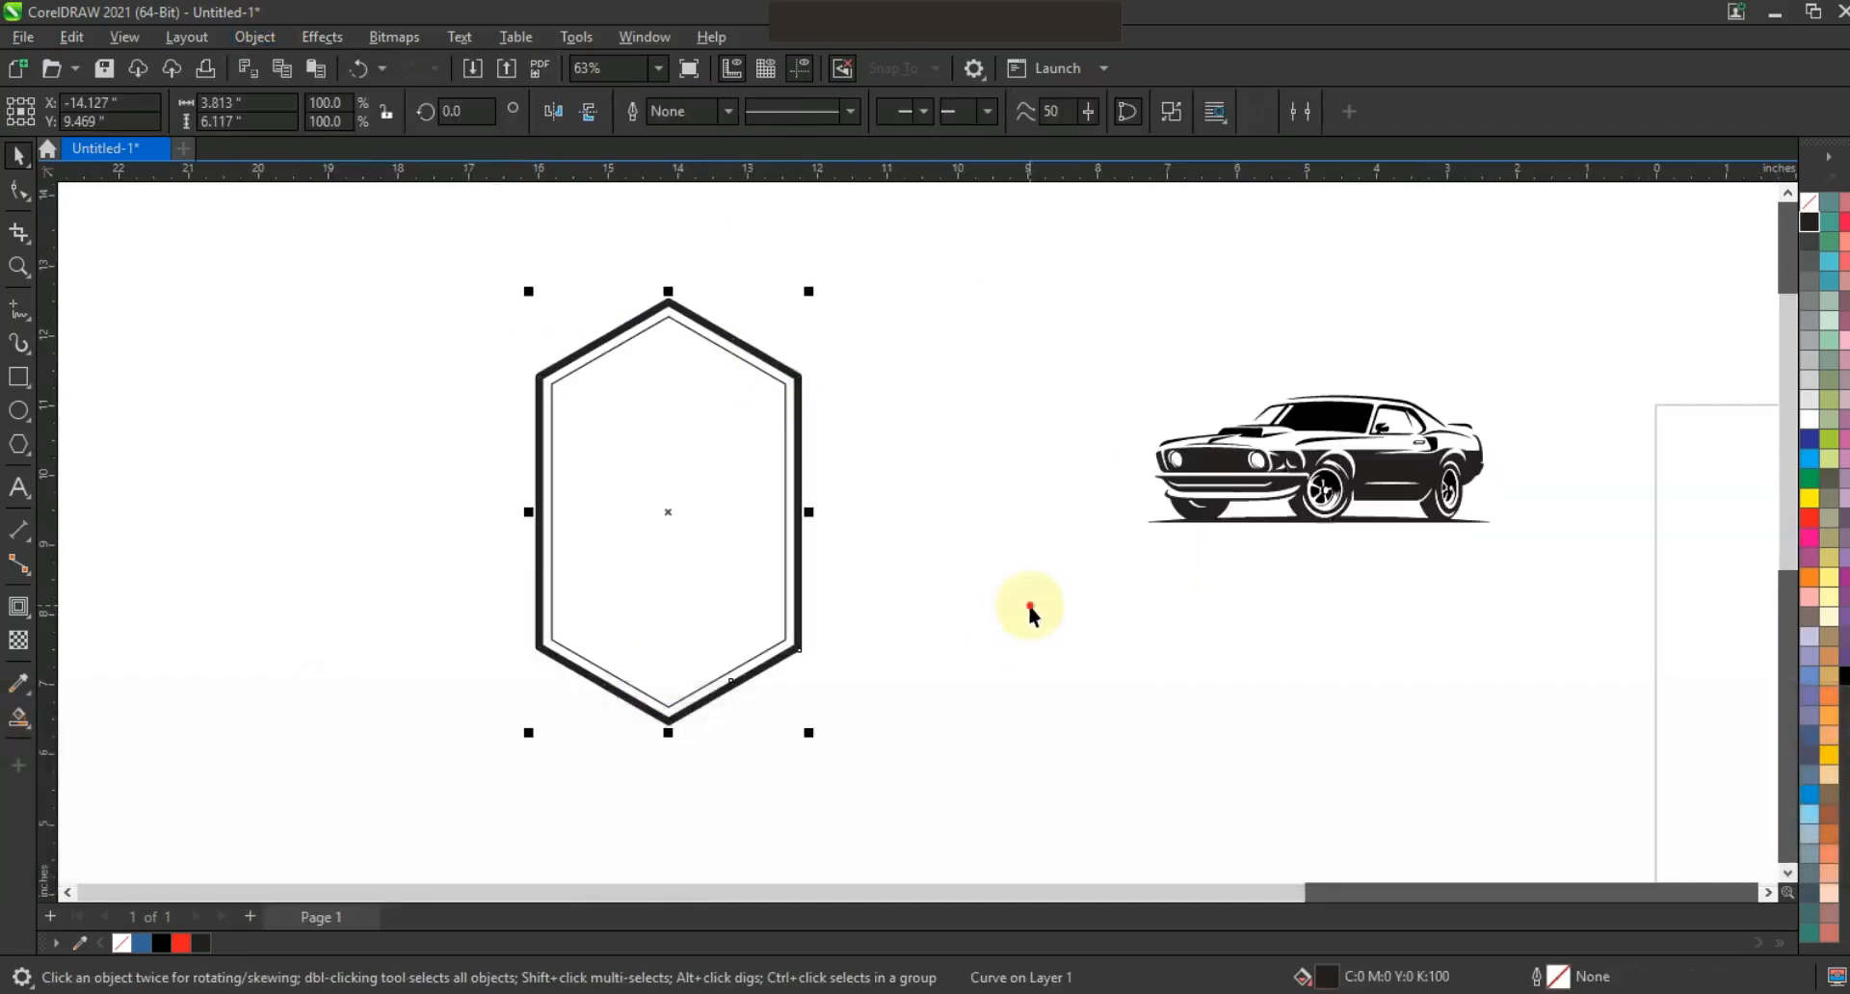
click(1031, 610)
Combine the car's parts and place a copy below it with an 8.0 pt outline.
drag(1530, 565, 1531, 564)
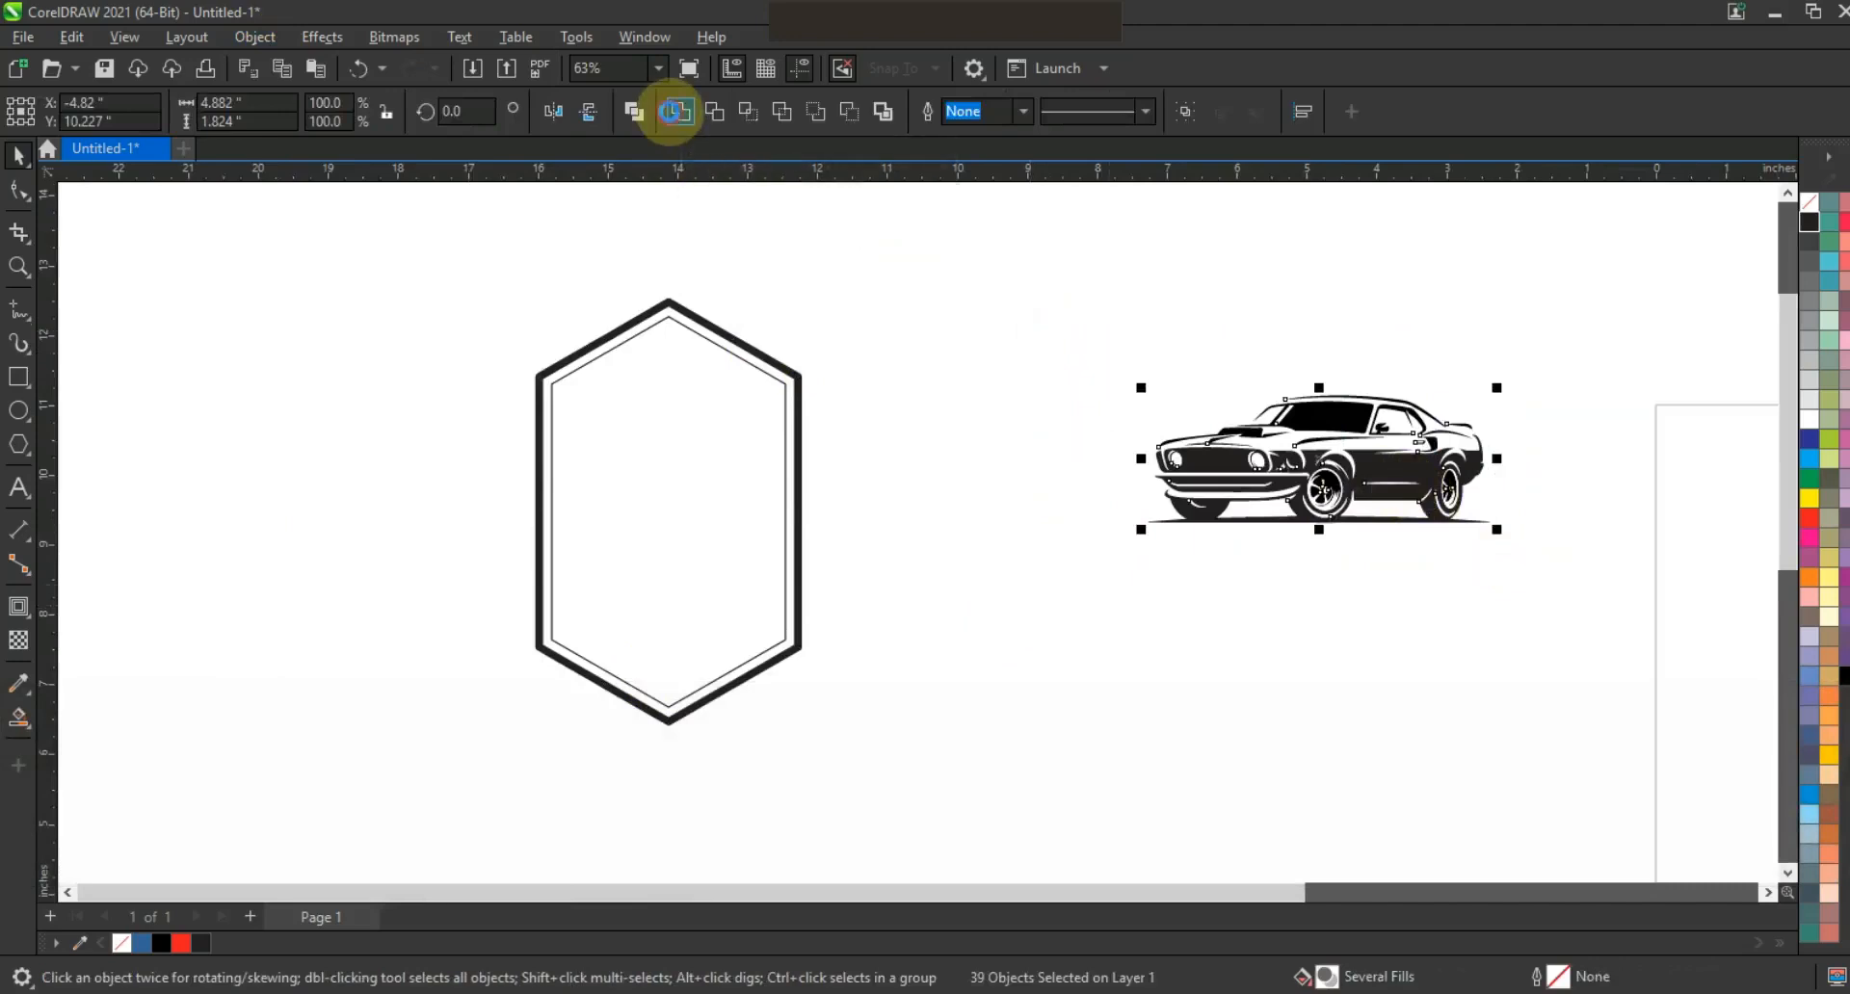
click(671, 111)
drag(1329, 479, 1344, 677)
click(727, 111)
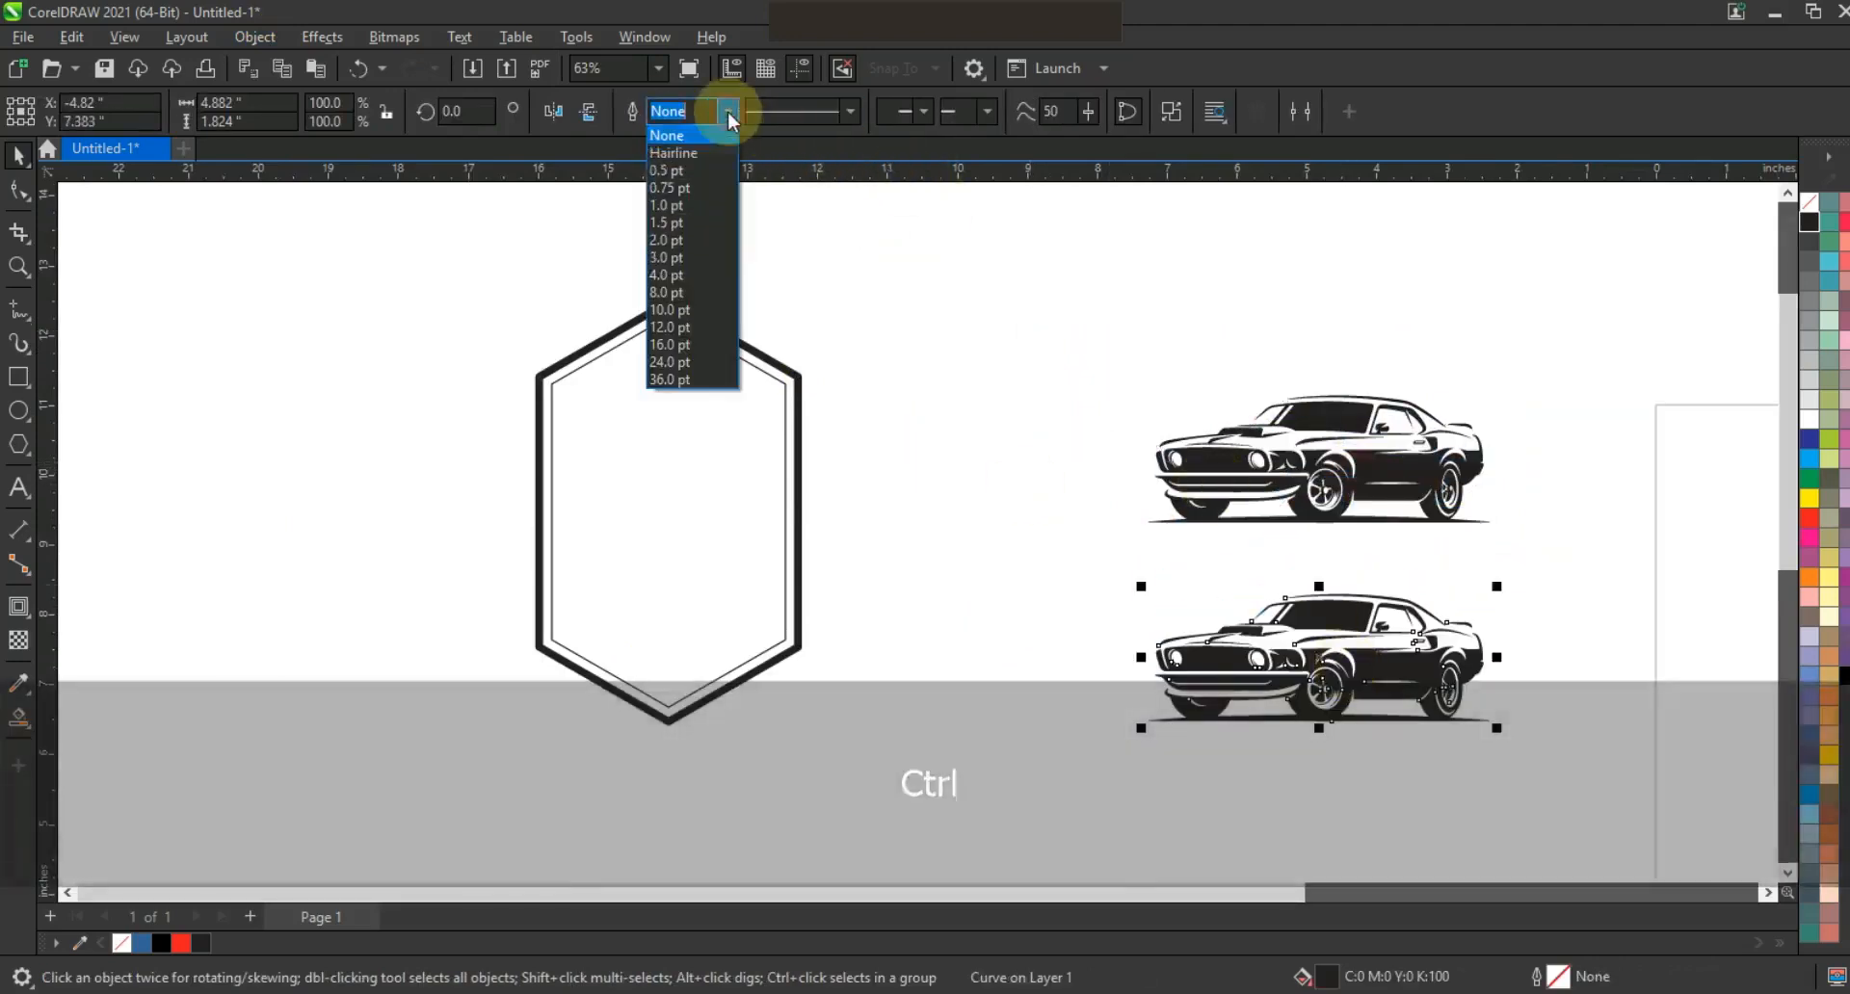
click(696, 292)
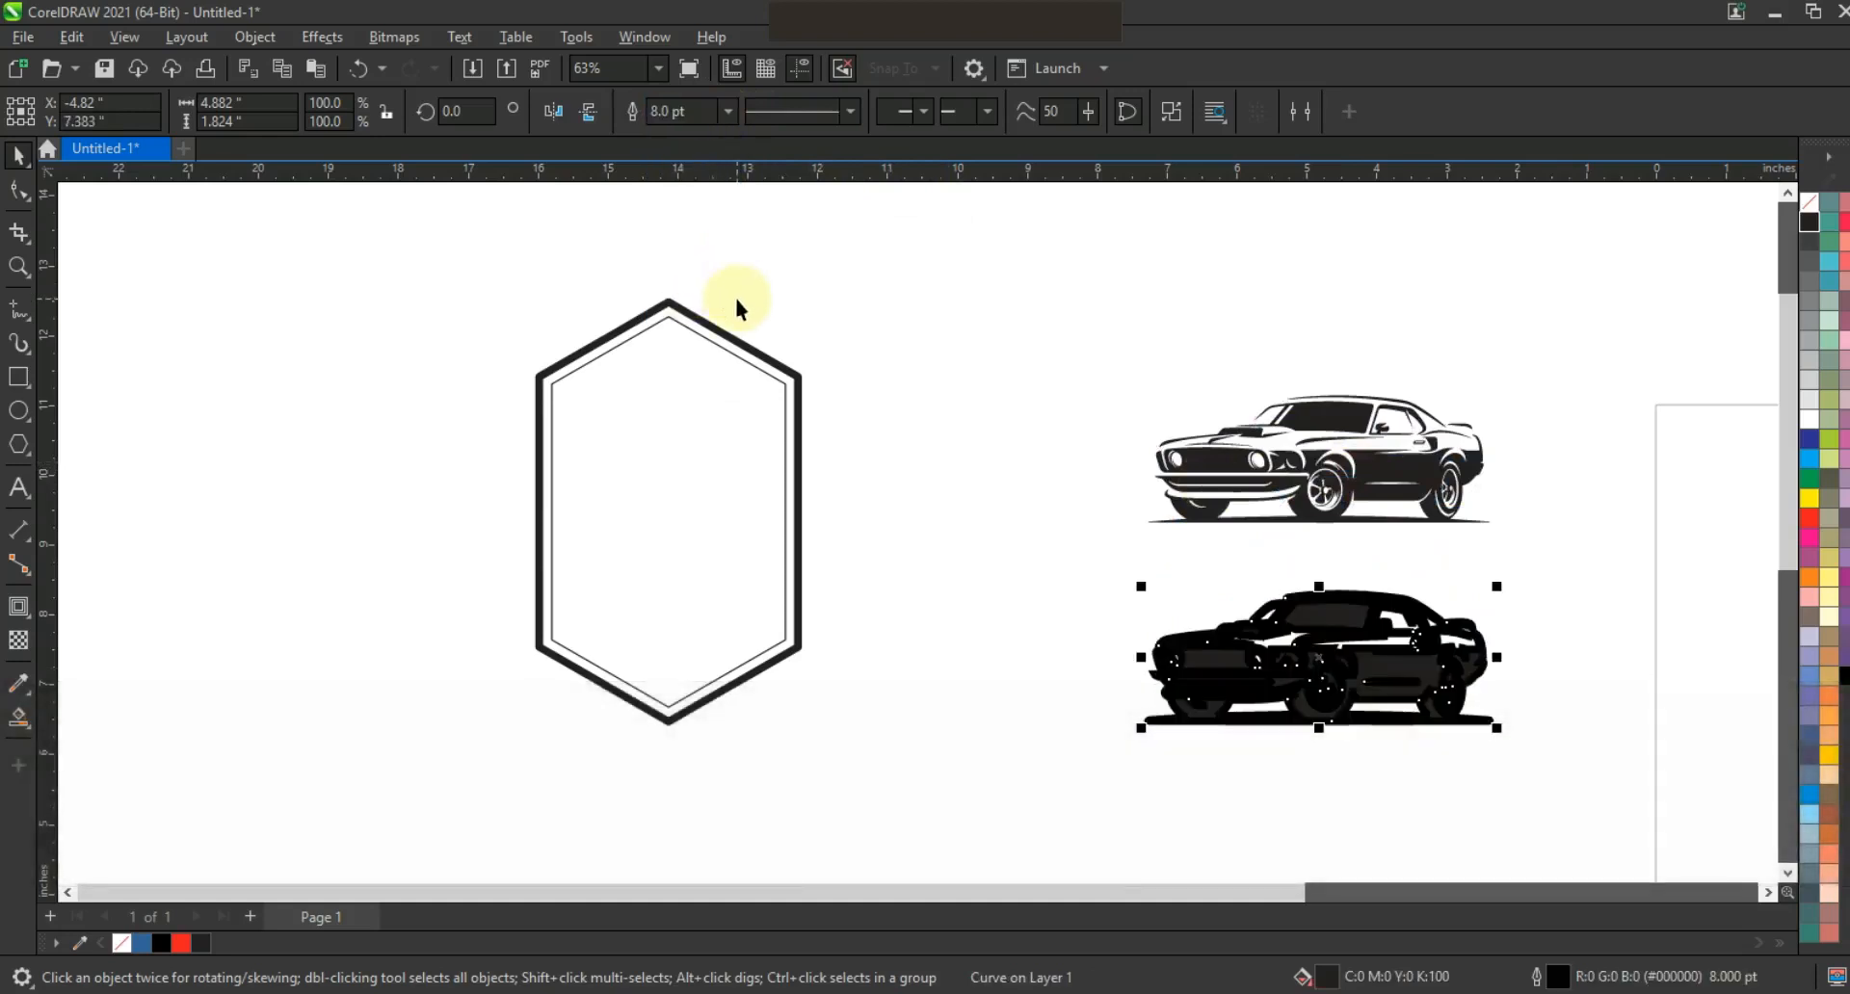
Convert the copy's outline to an object, move it beside the hexagon, and weld it into a silhouette.
click(255, 37)
click(352, 685)
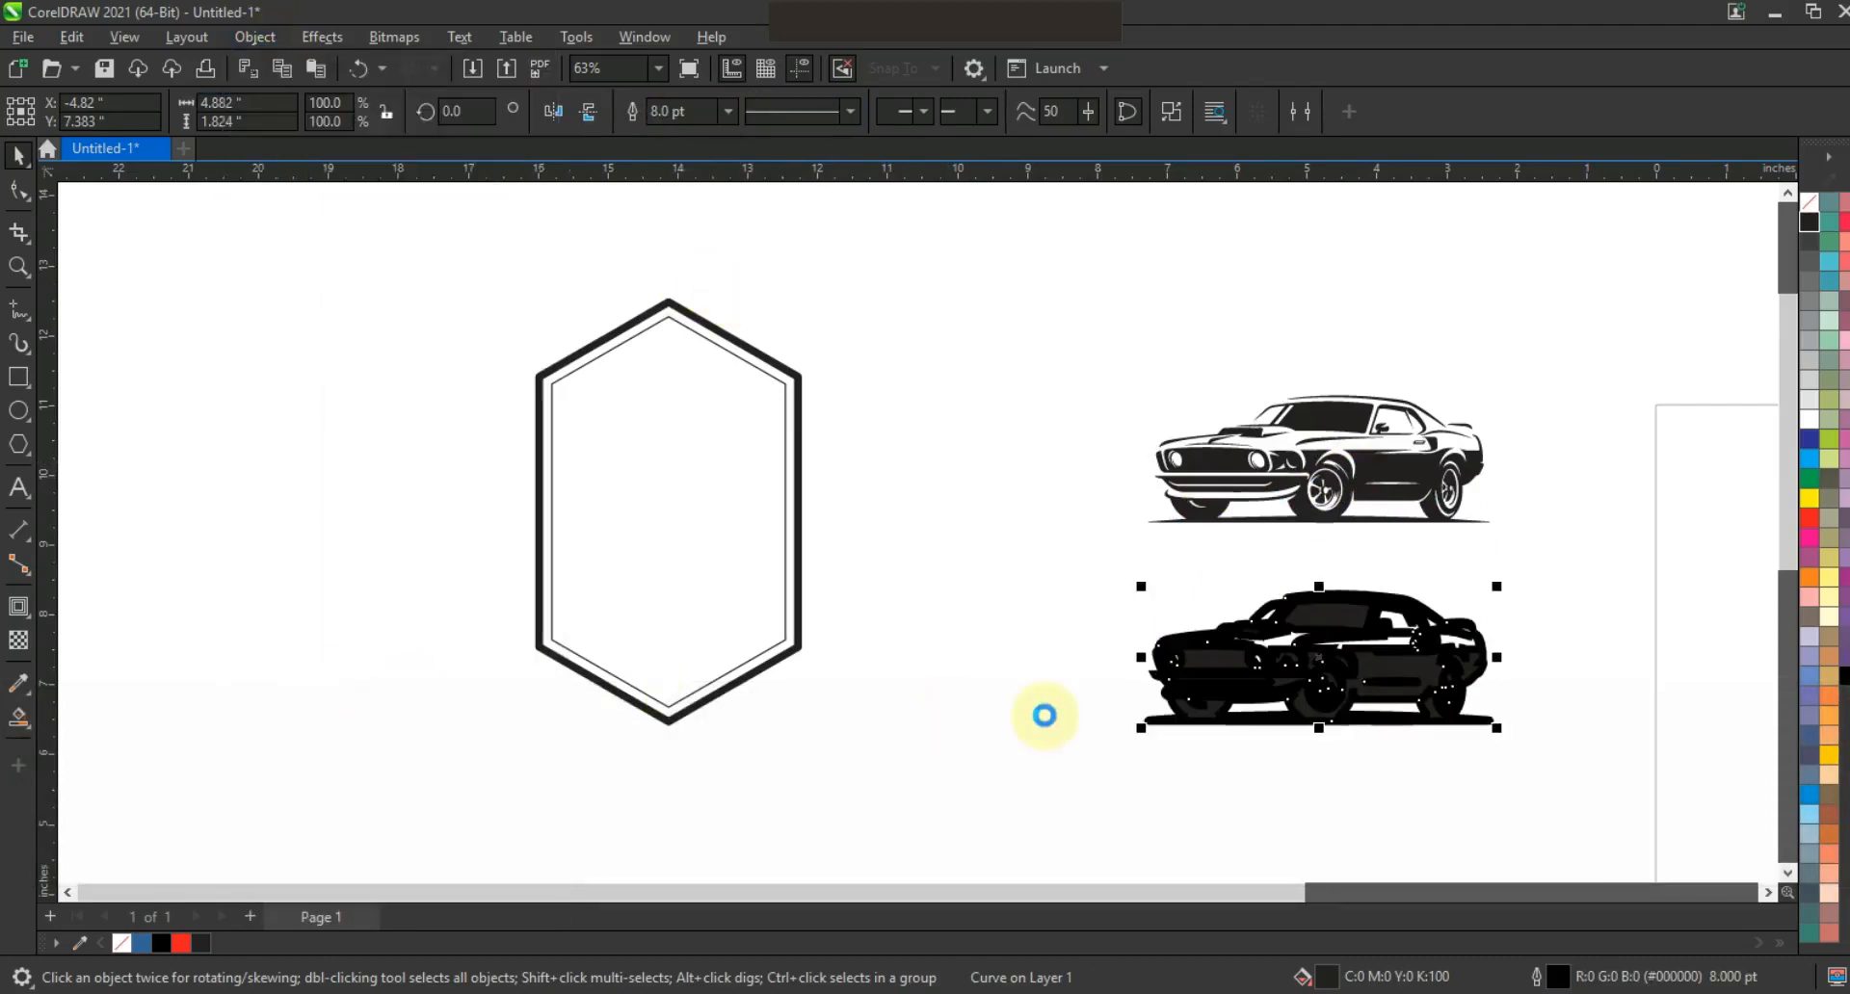
click(1029, 669)
drag(1159, 721, 850, 395)
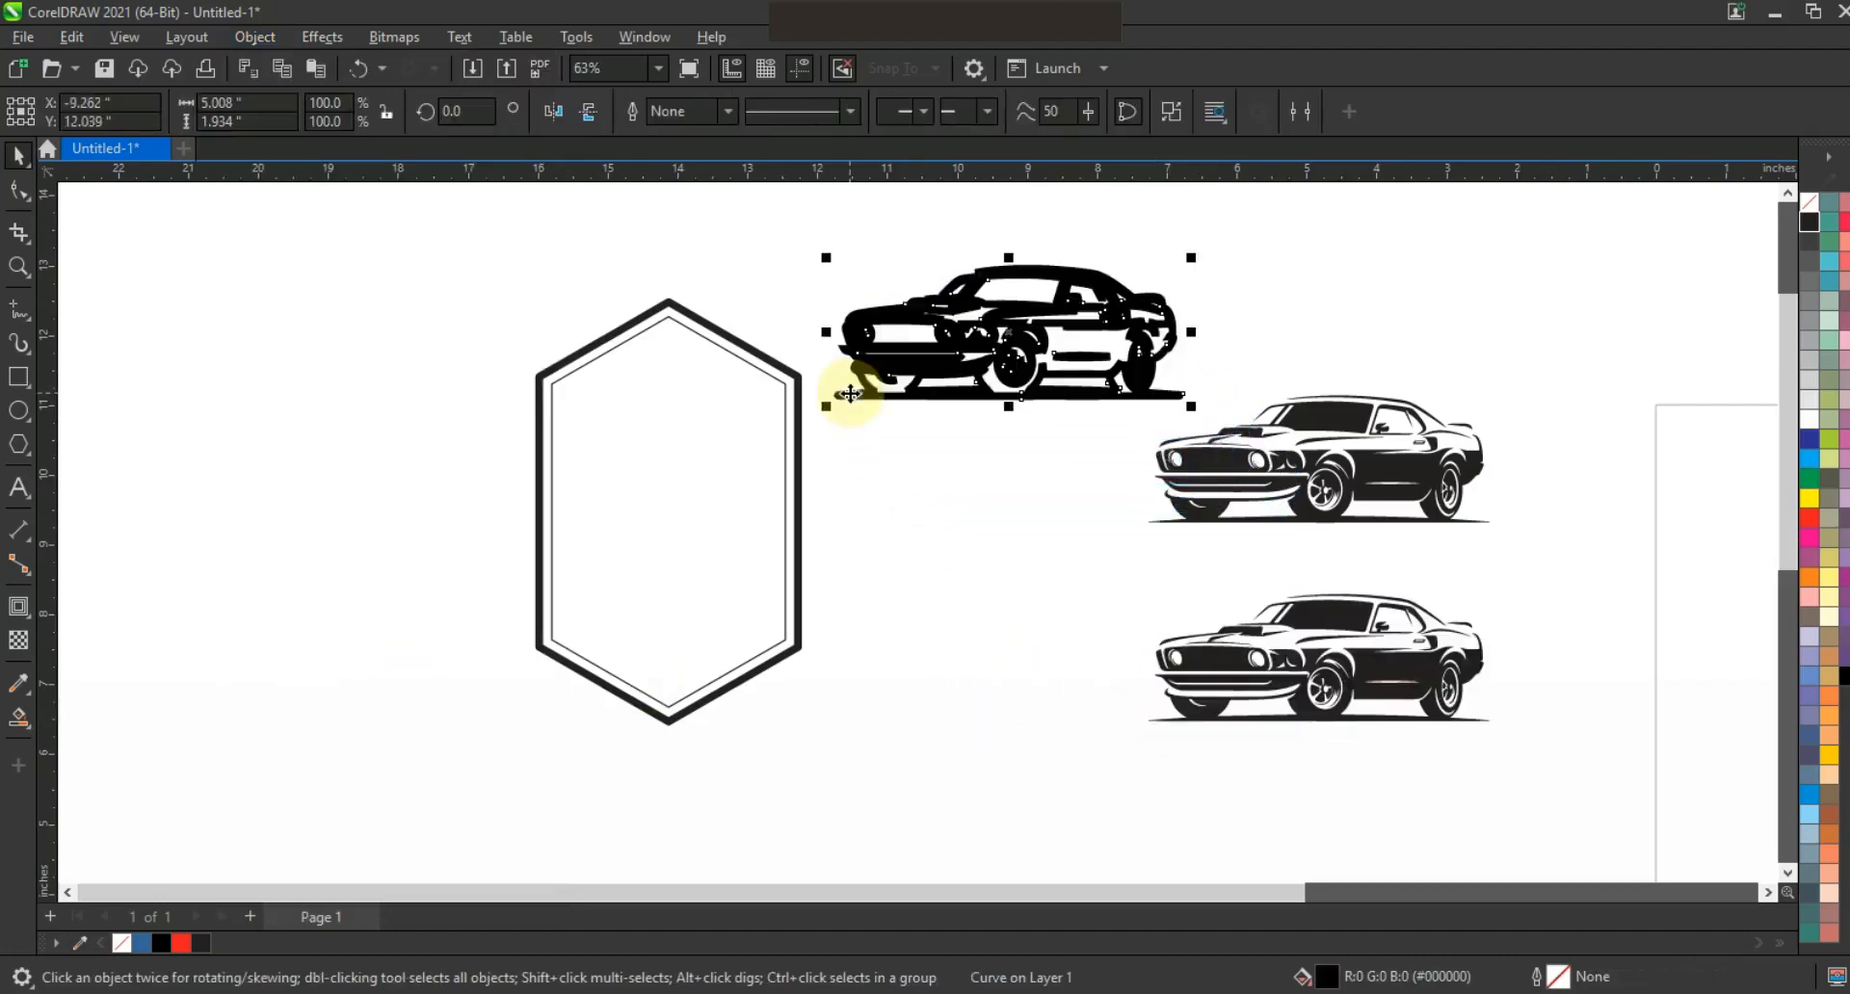
click(1173, 112)
click(690, 116)
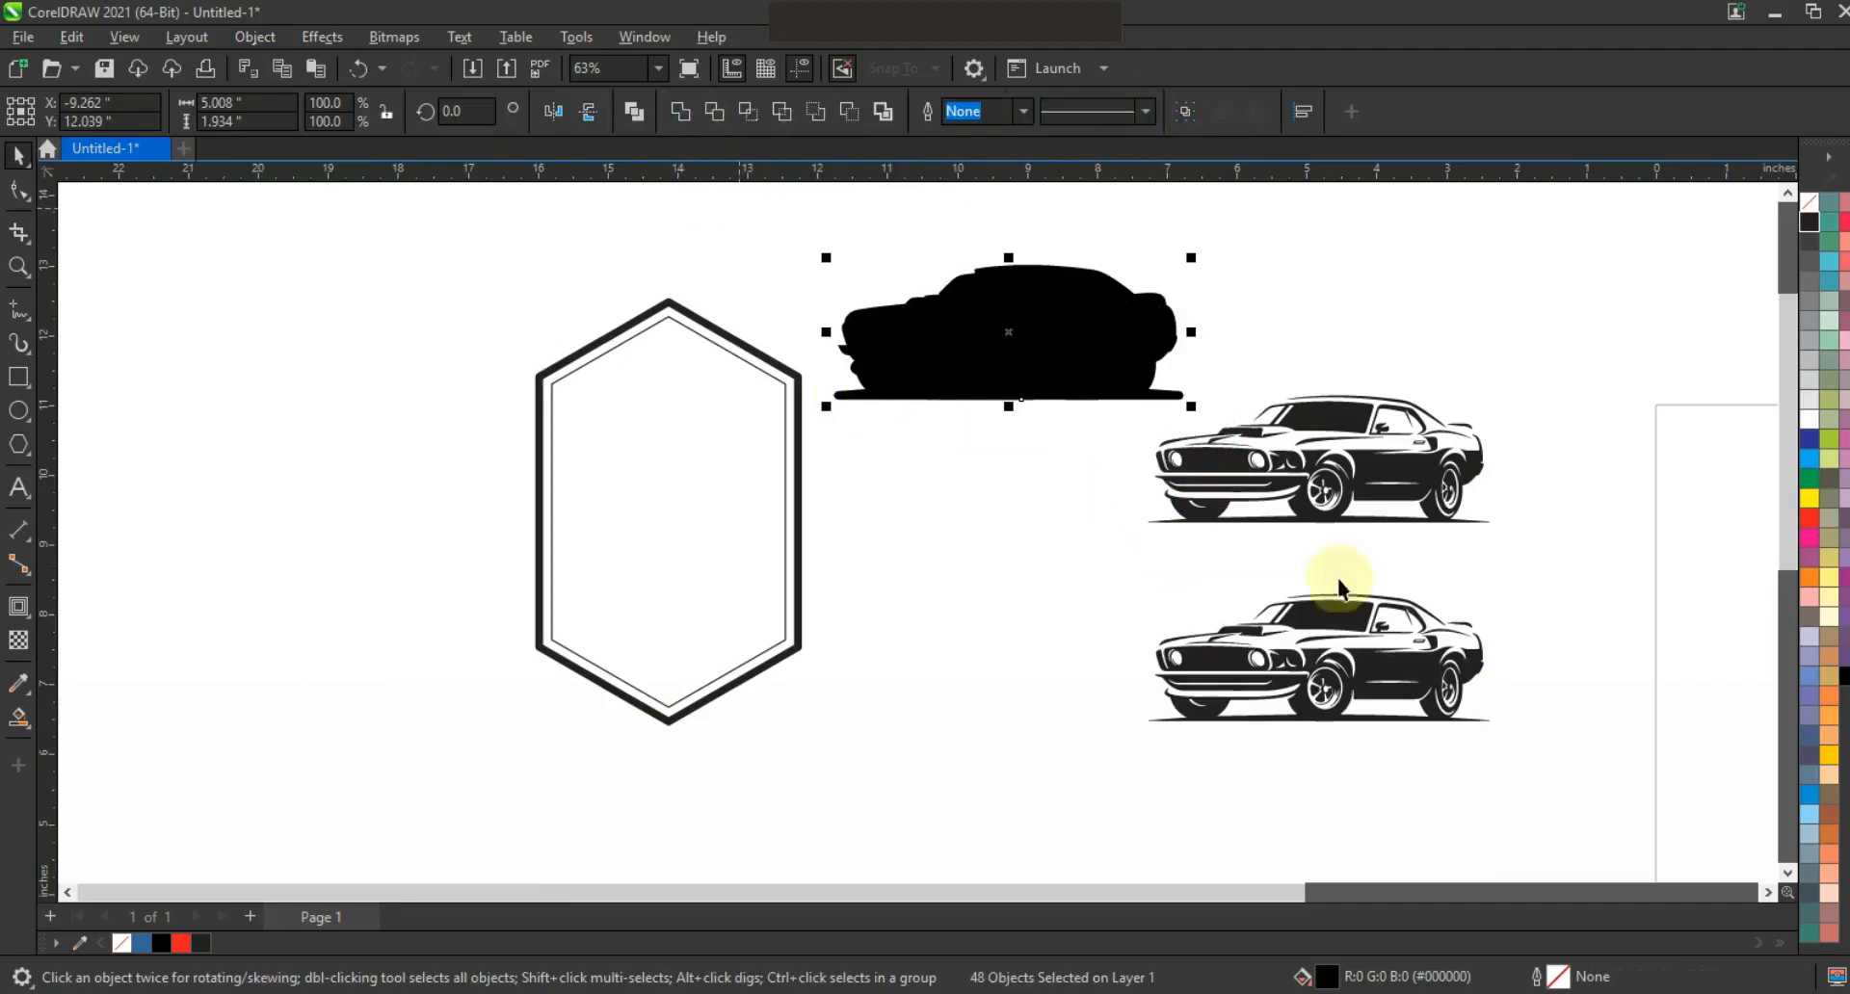
click(1516, 550)
Delete the duplicate lower car, then group the detailed car and colour it red.
drag(1095, 756, 1094, 754)
key(Delete)
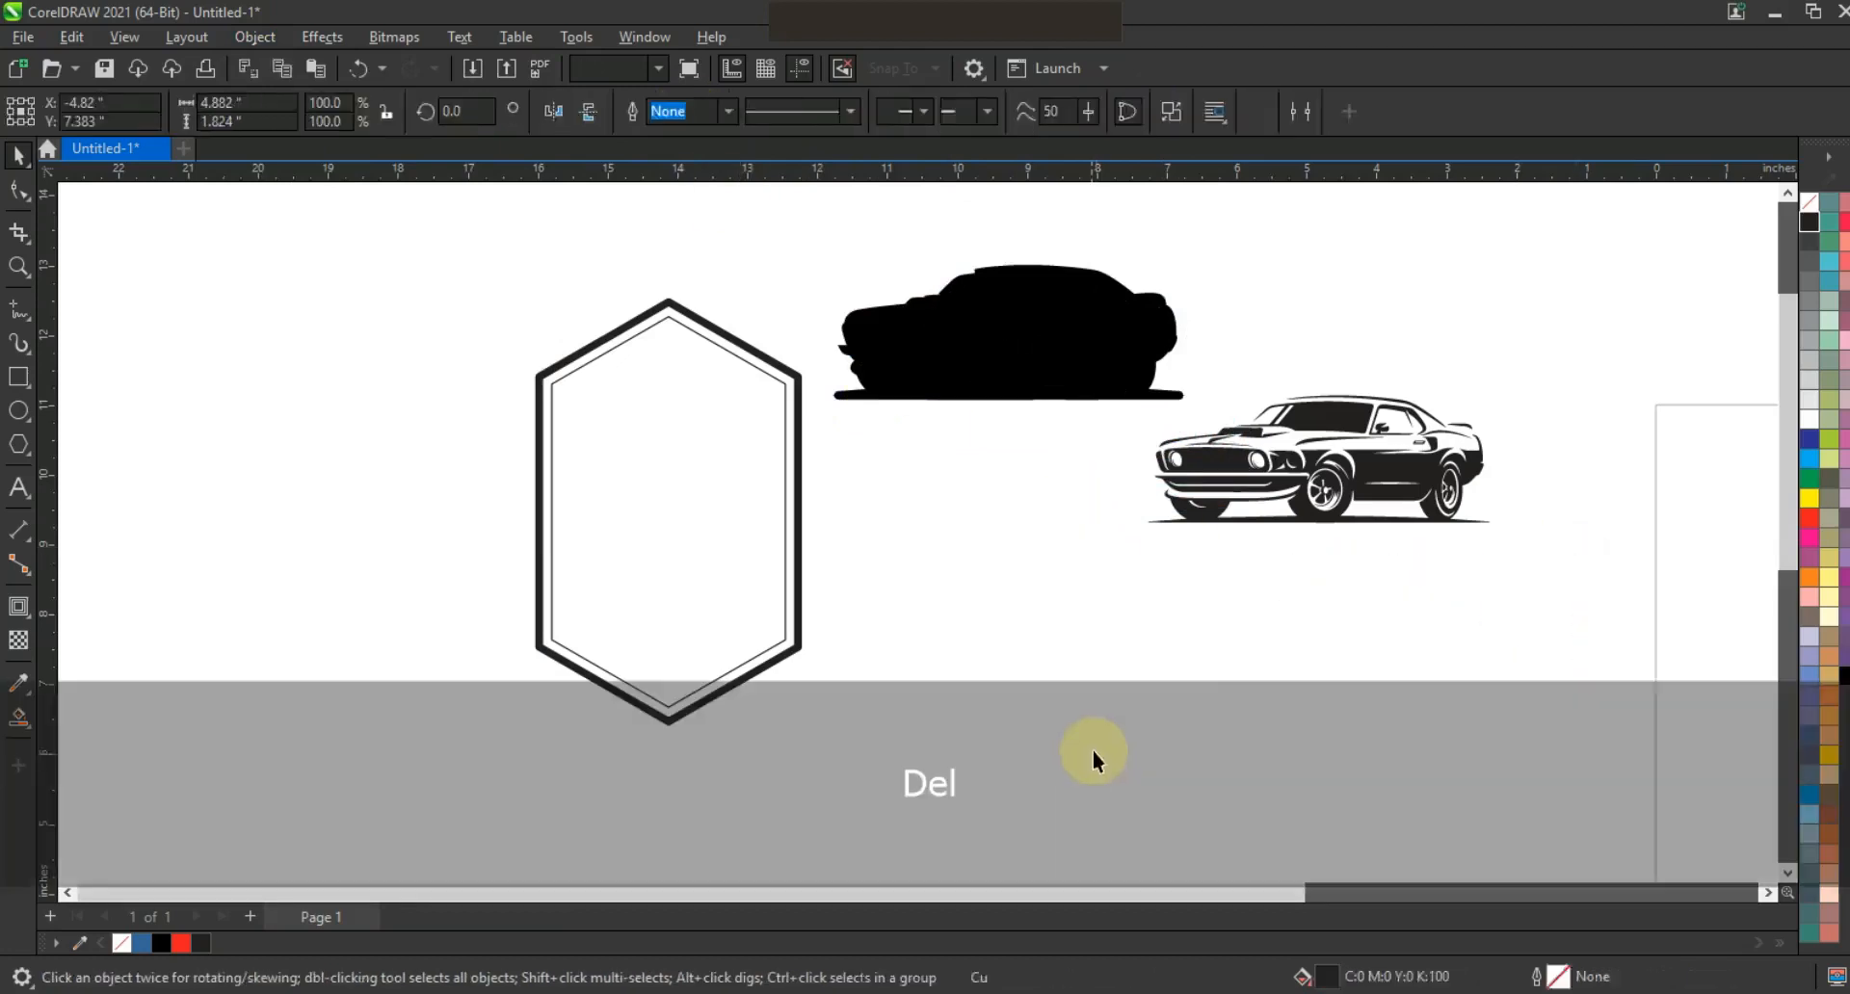
drag(1156, 575, 1123, 576)
key(ctrl+g)
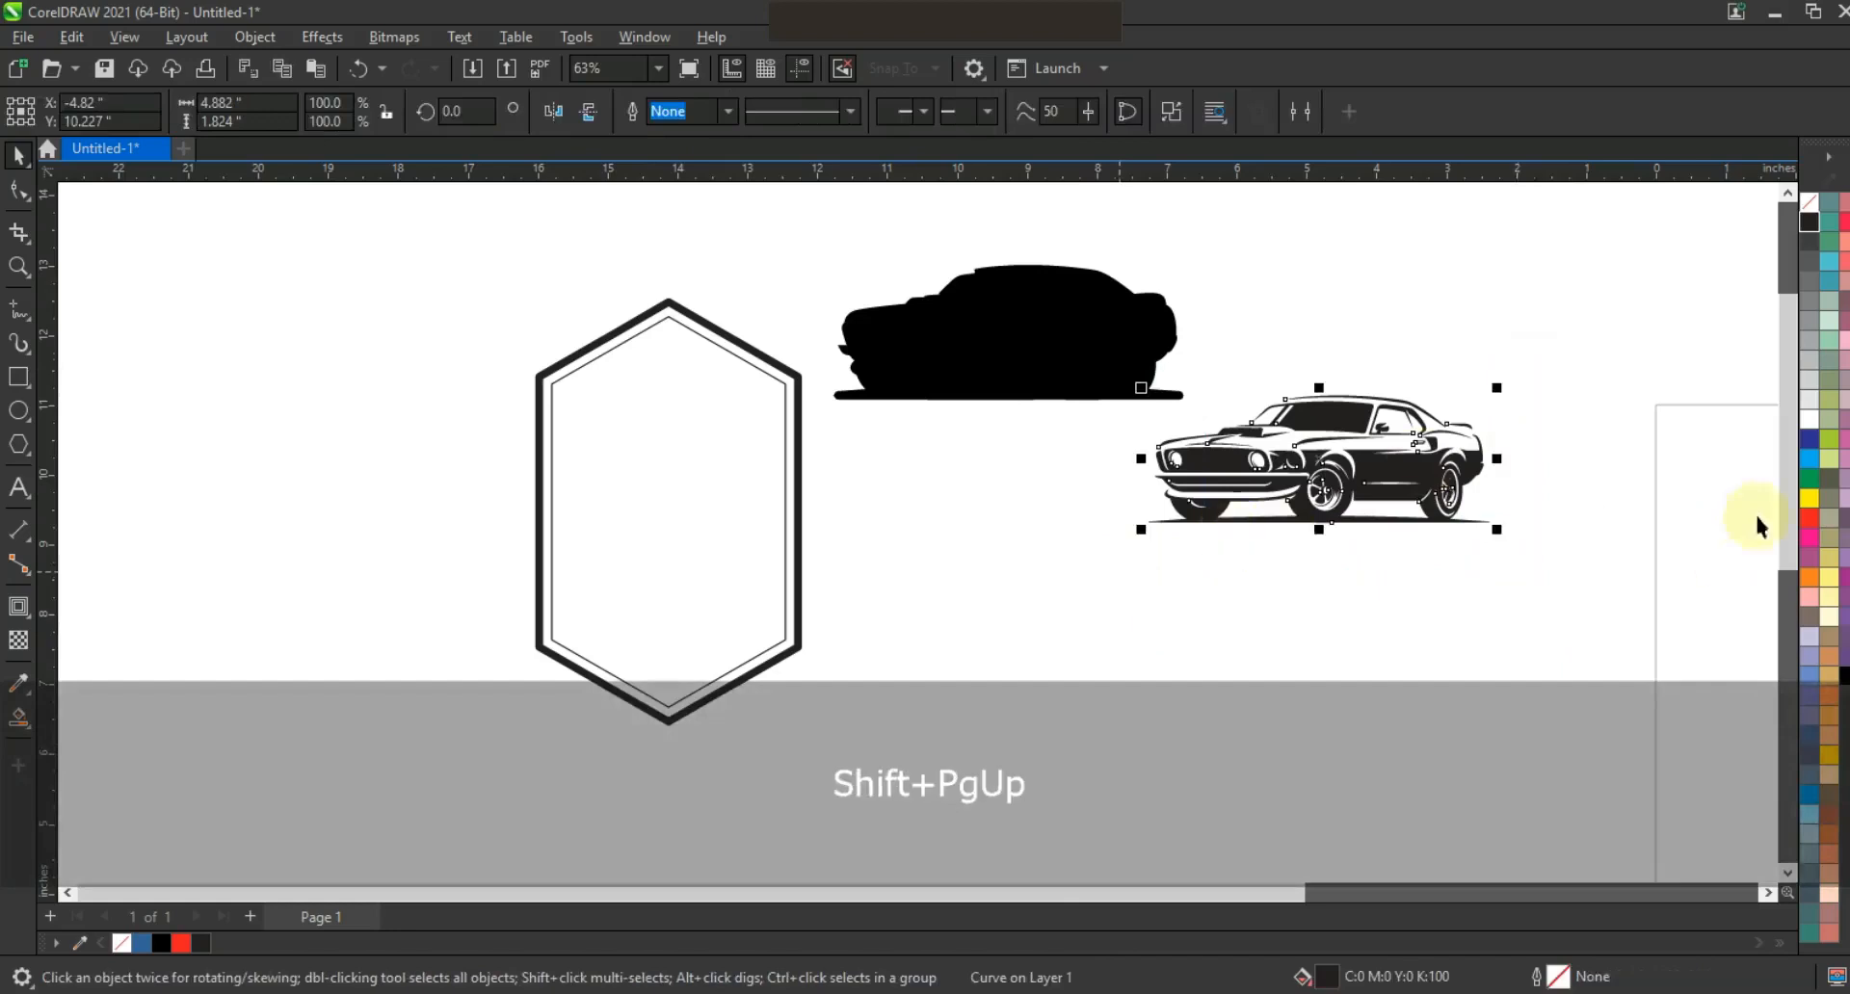
click(1809, 519)
Align the red car with the black silhouette and centre both on the hexagon badge.
shift+click(1028, 321)
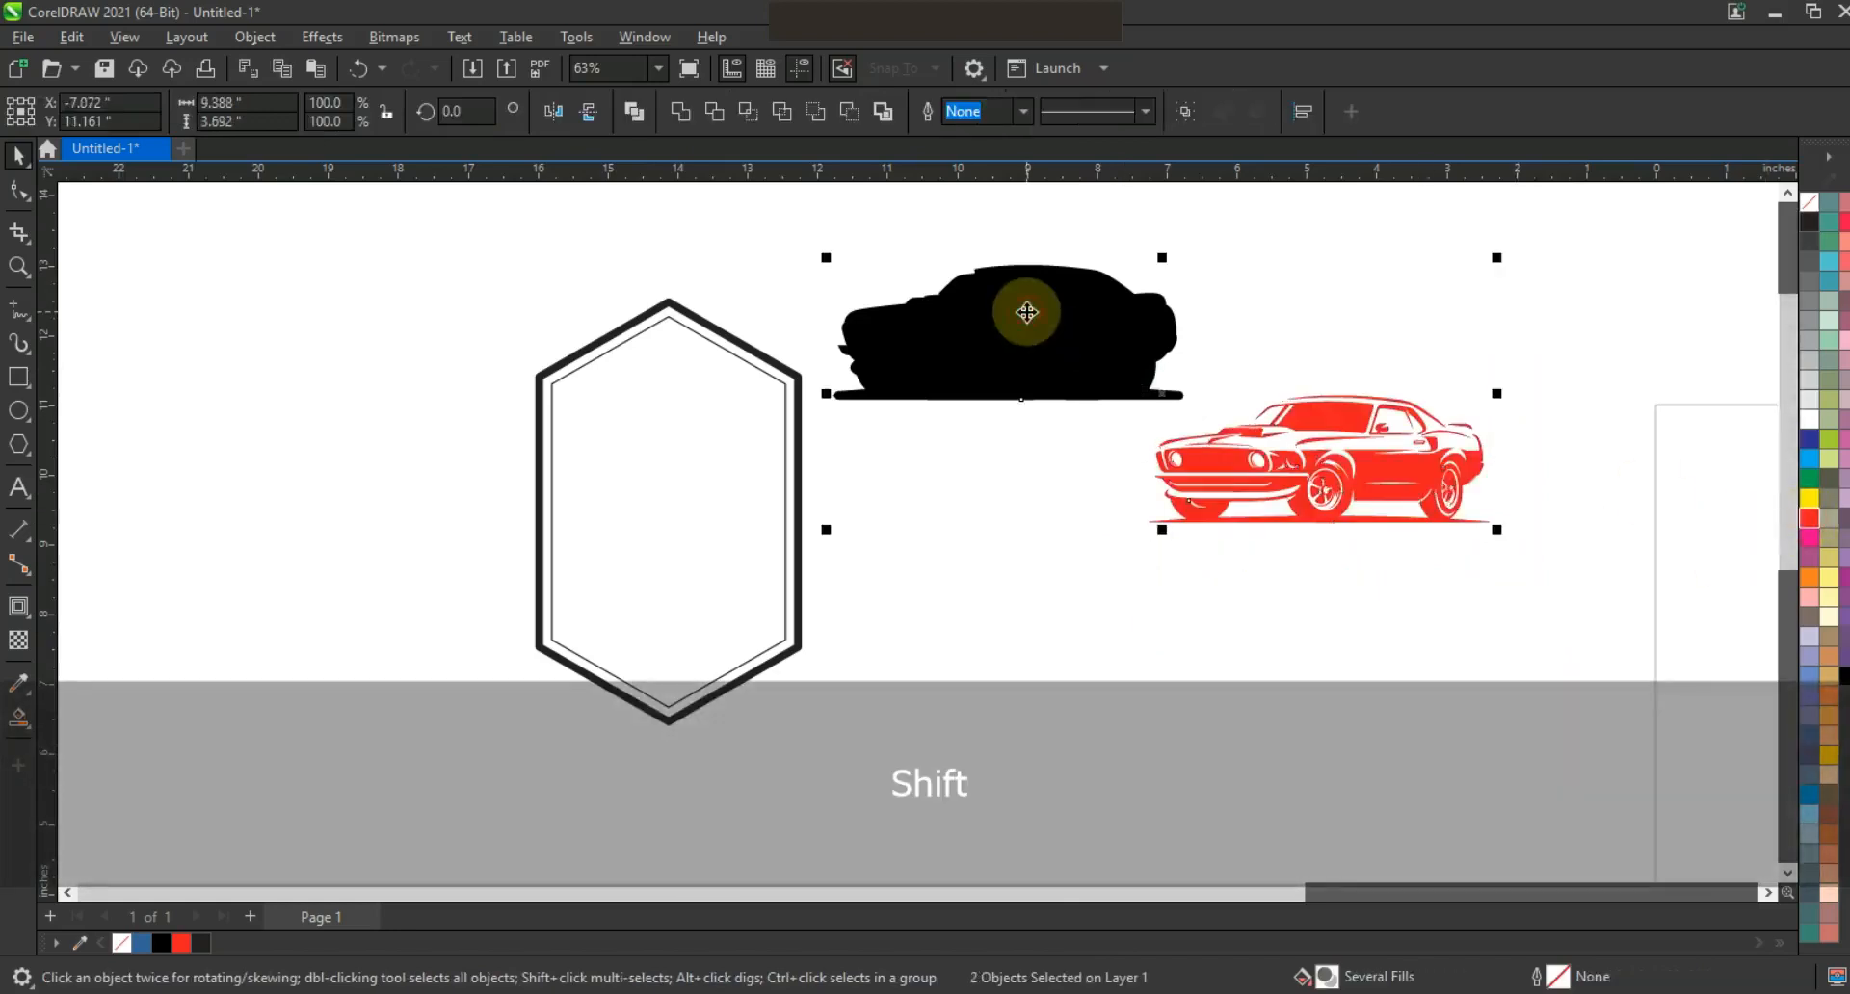
key(e)
drag(1028, 320, 731, 448)
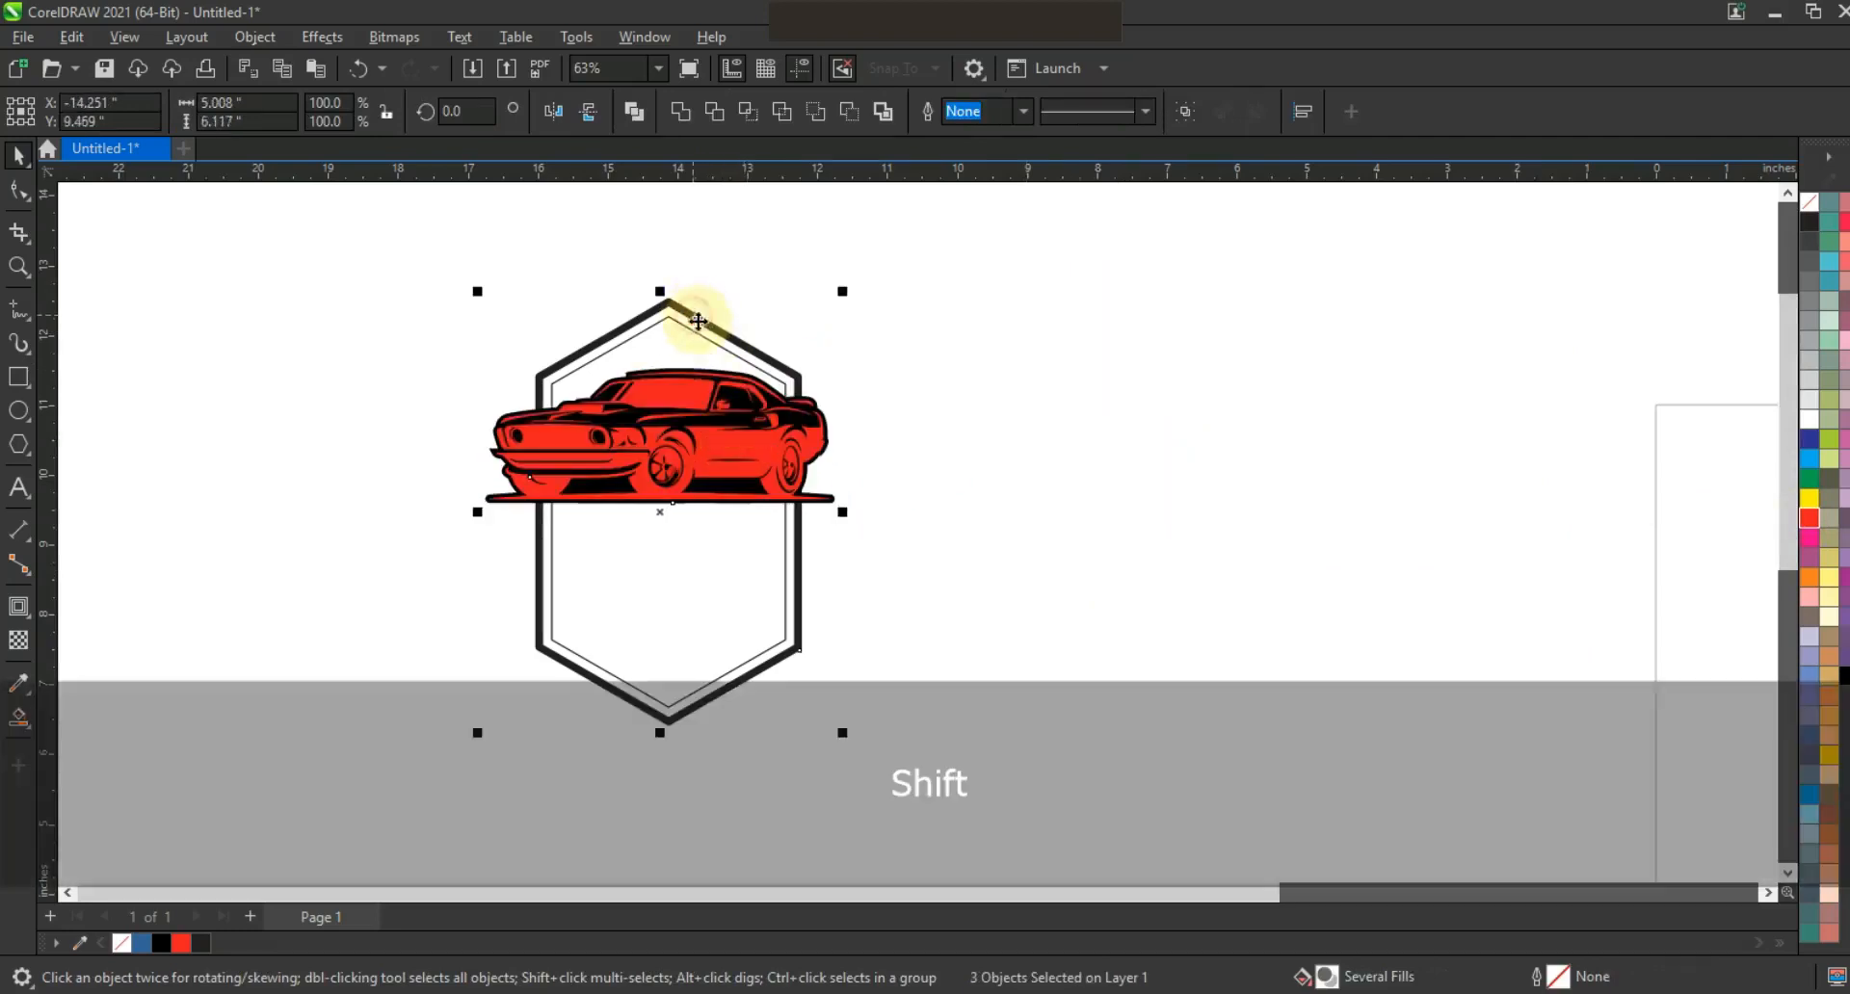
key(c)
Mirror the car group horizontally to face right and nudge it slightly down in the badge.
drag(899, 372, 464, 511)
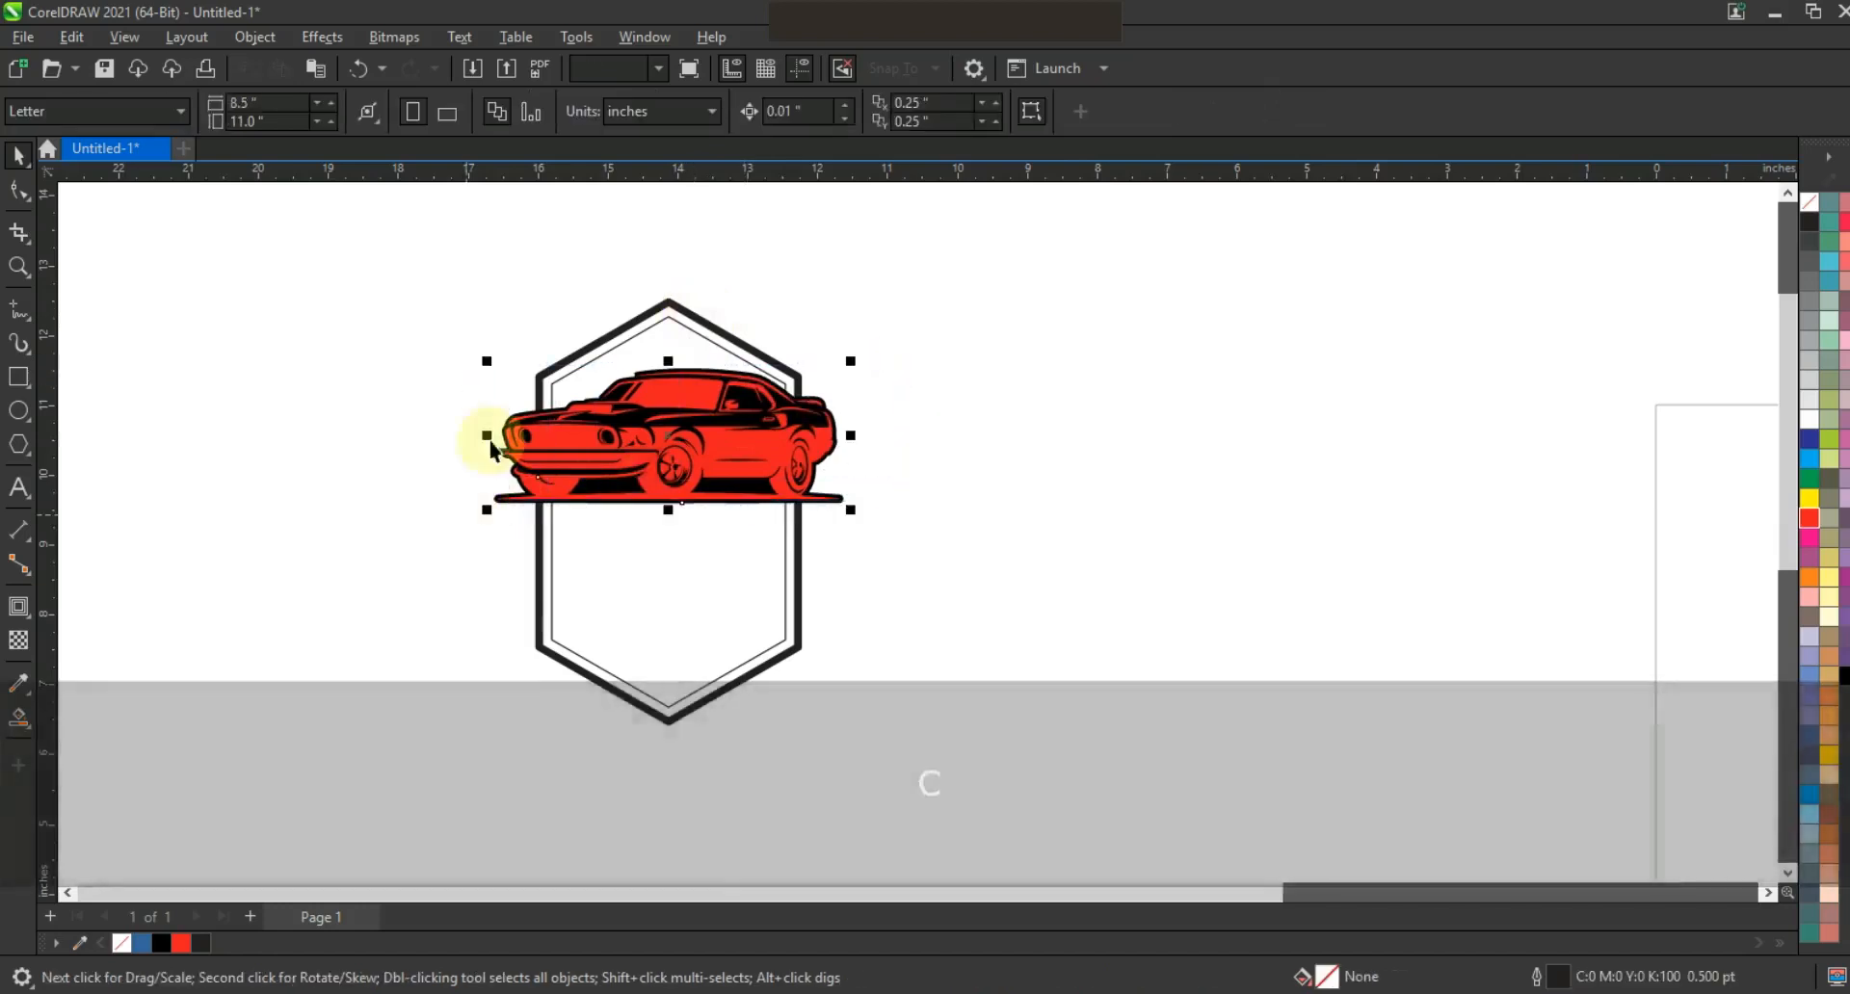
click(554, 111)
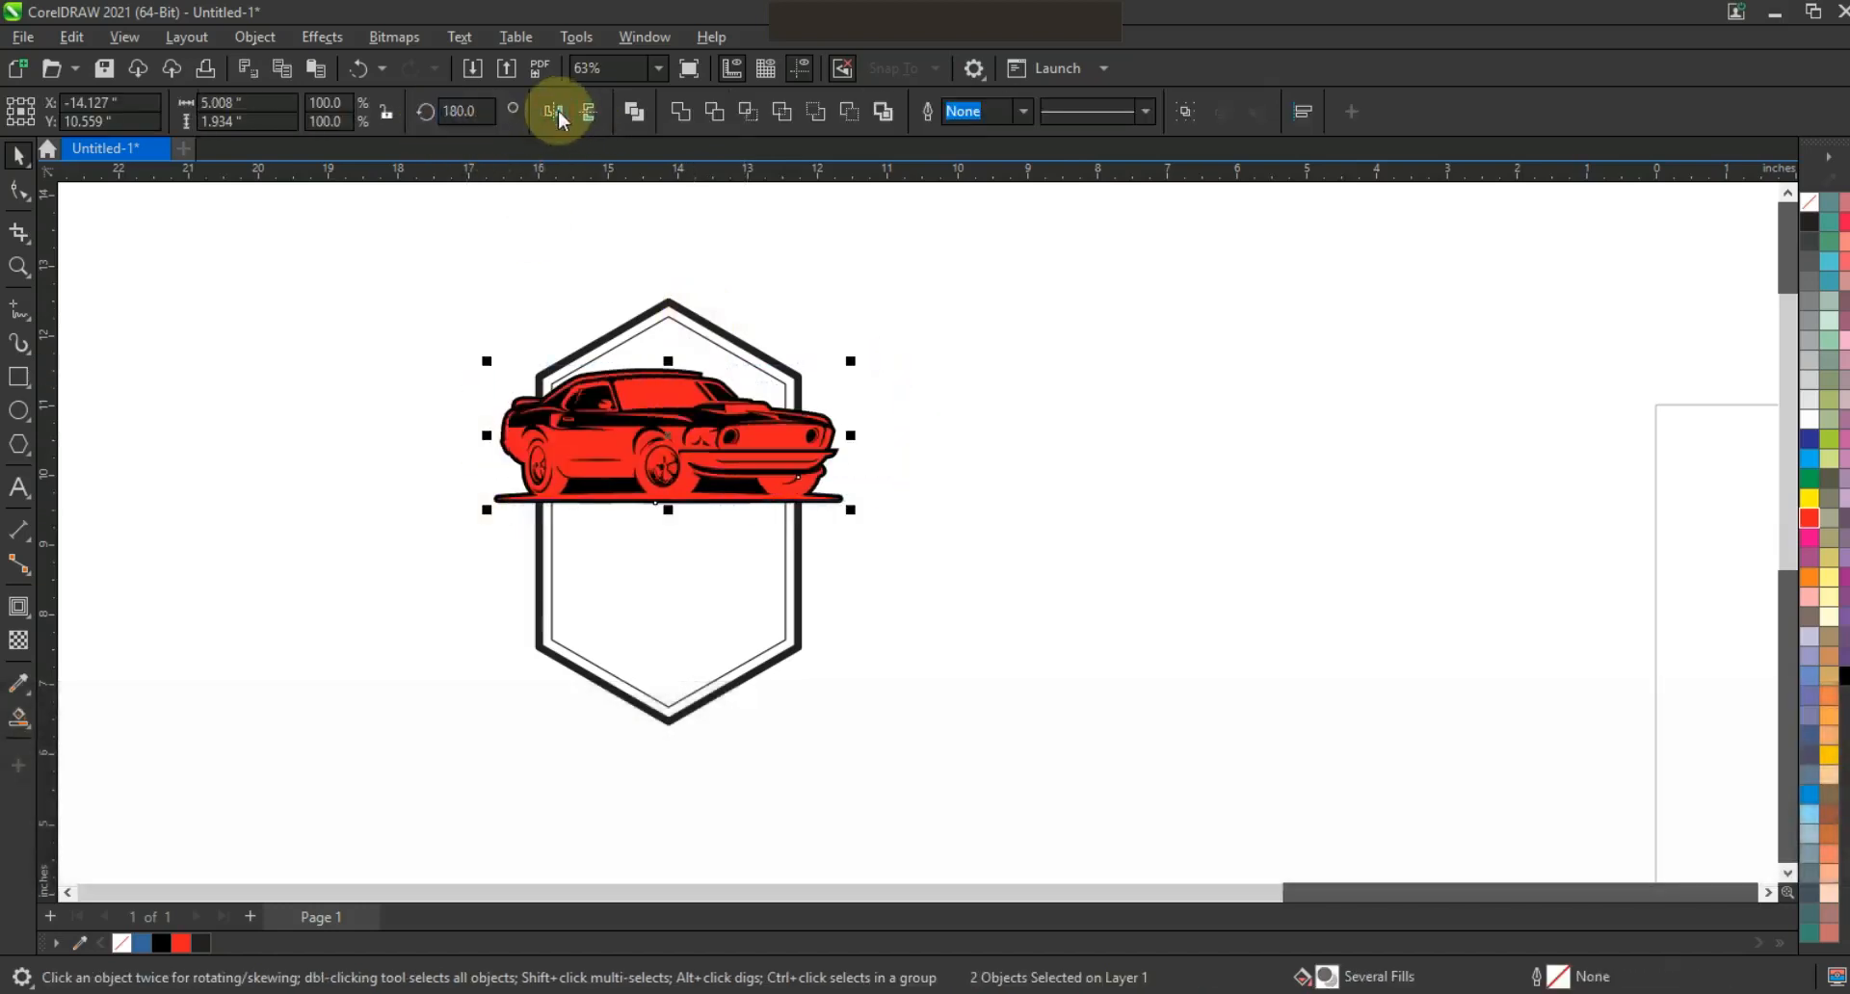
drag(610, 445, 610, 453)
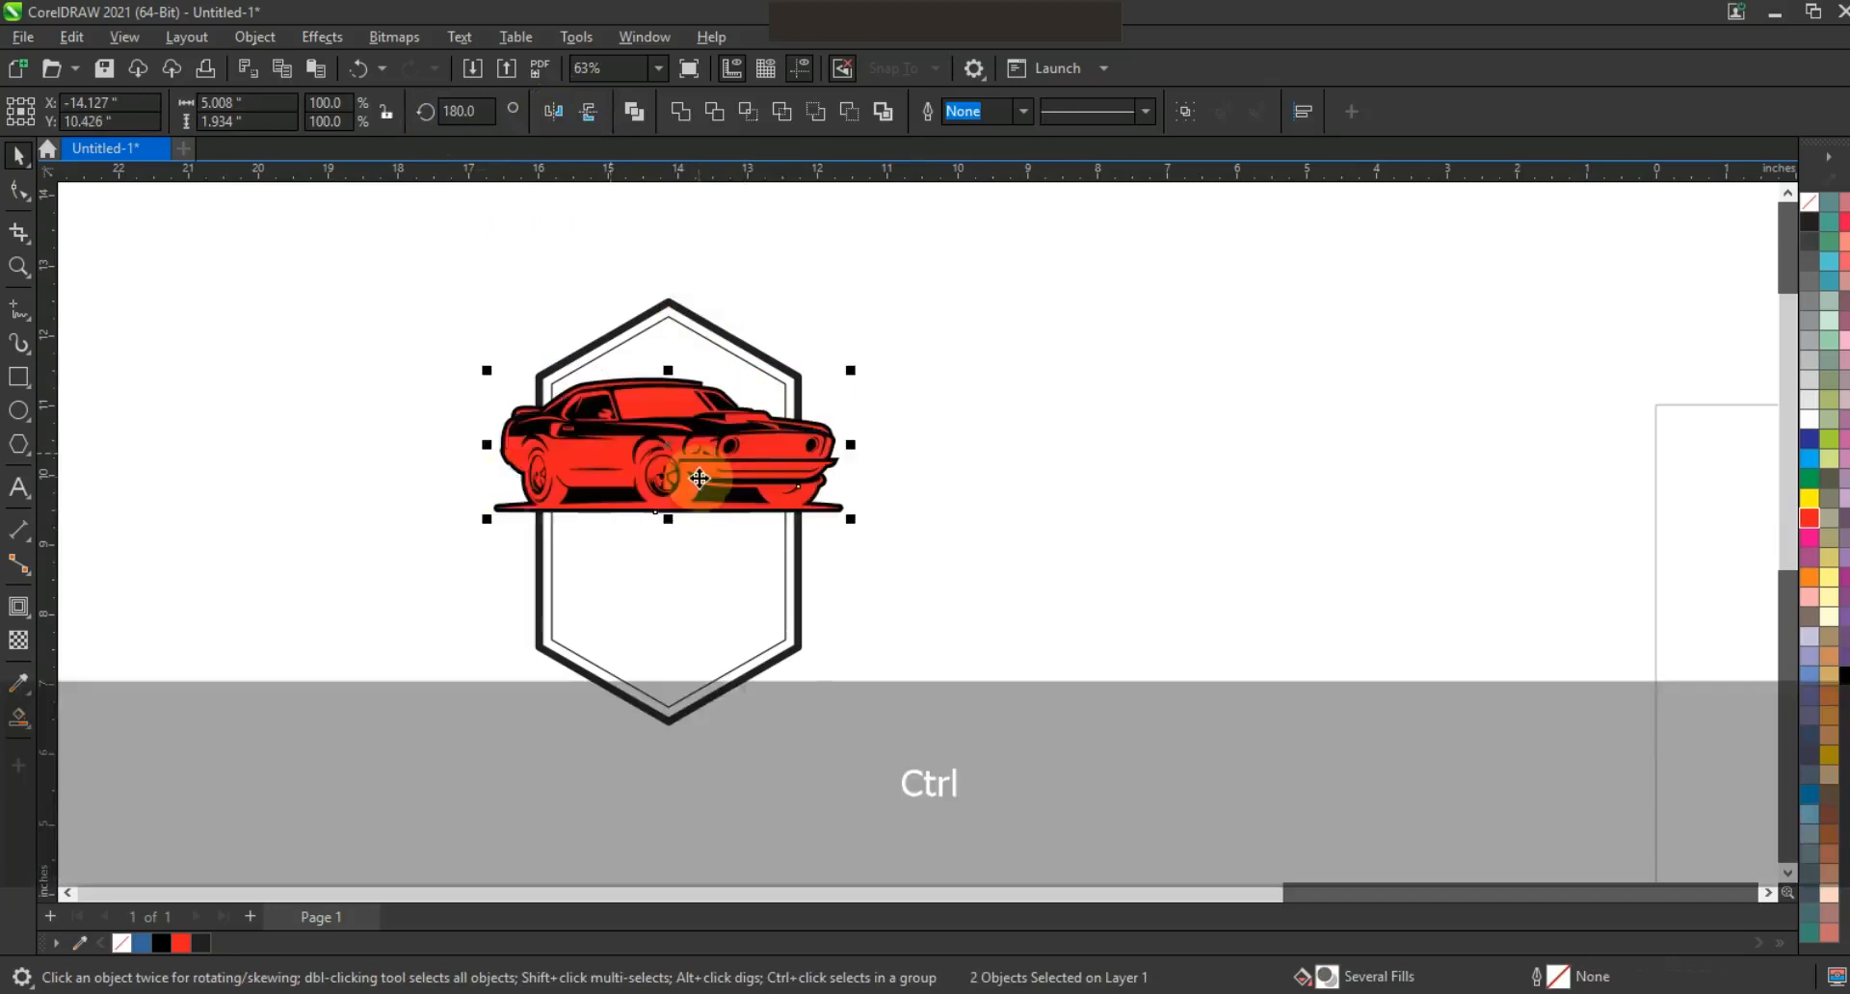
click(18, 267)
drag(416, 269, 938, 702)
click(18, 157)
click(345, 401)
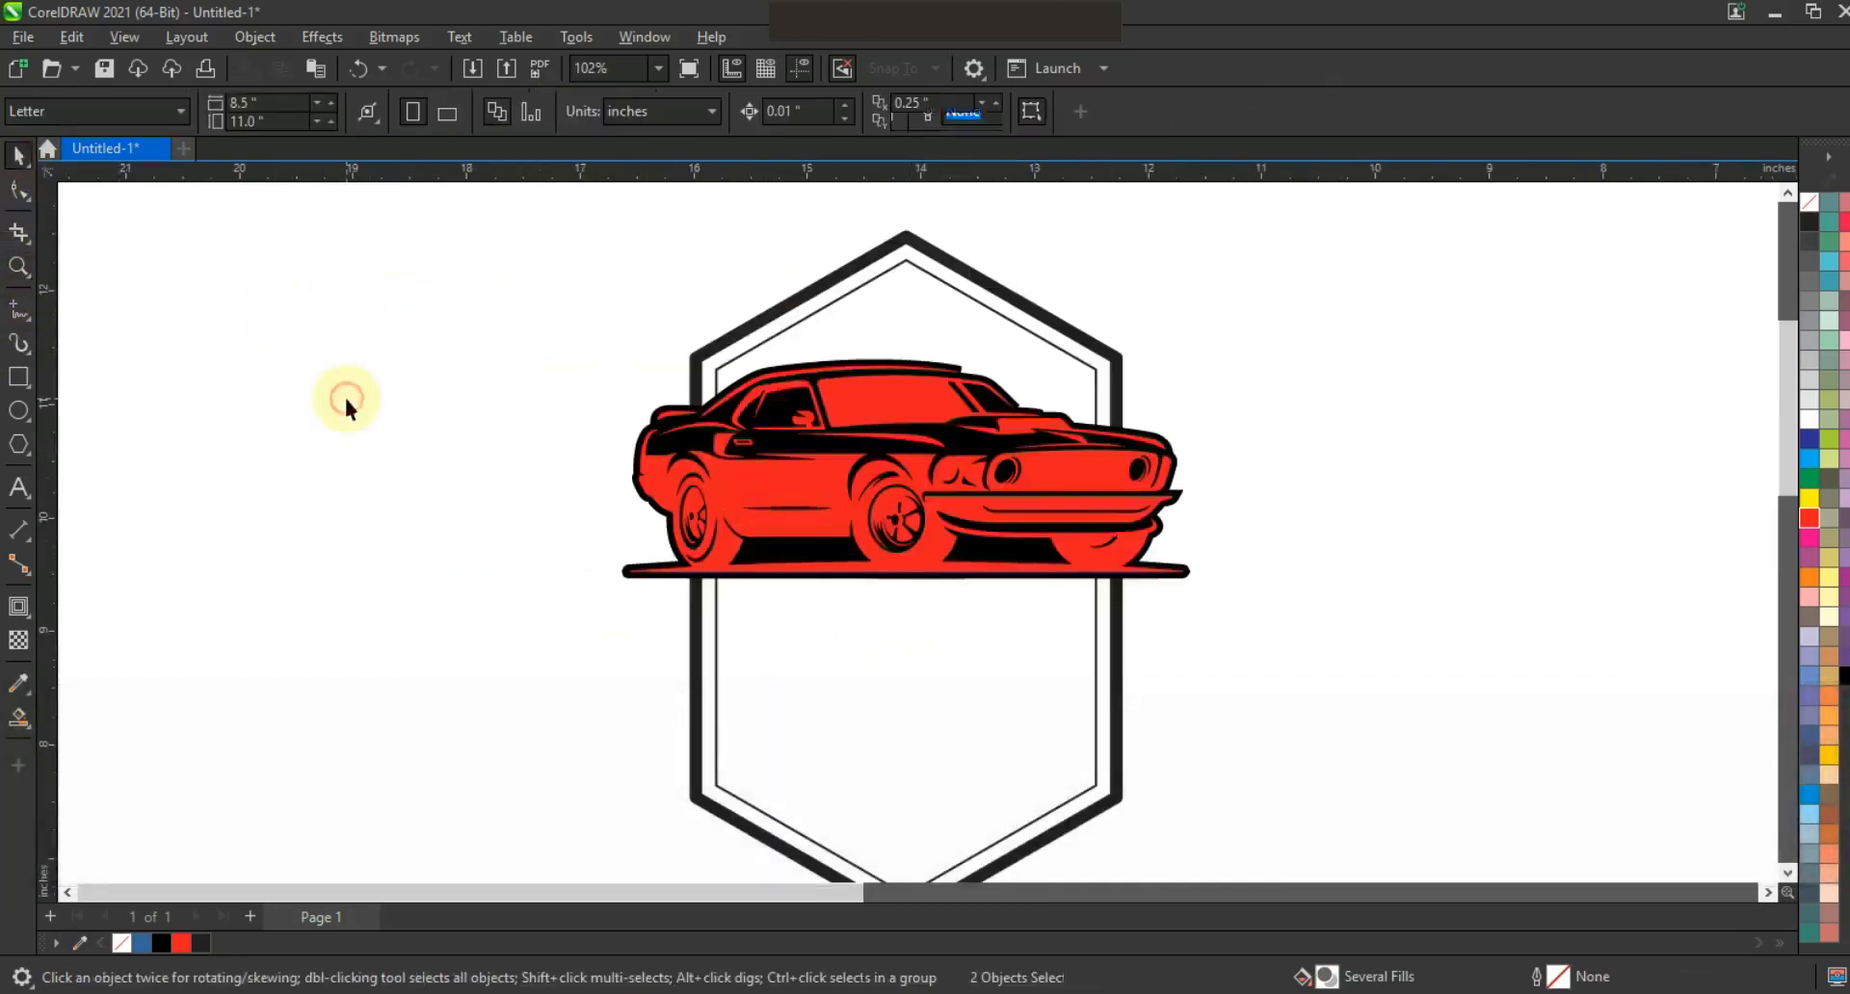
Smart Fill the enclosed top band of the hexagon above the car.
click(1095, 482)
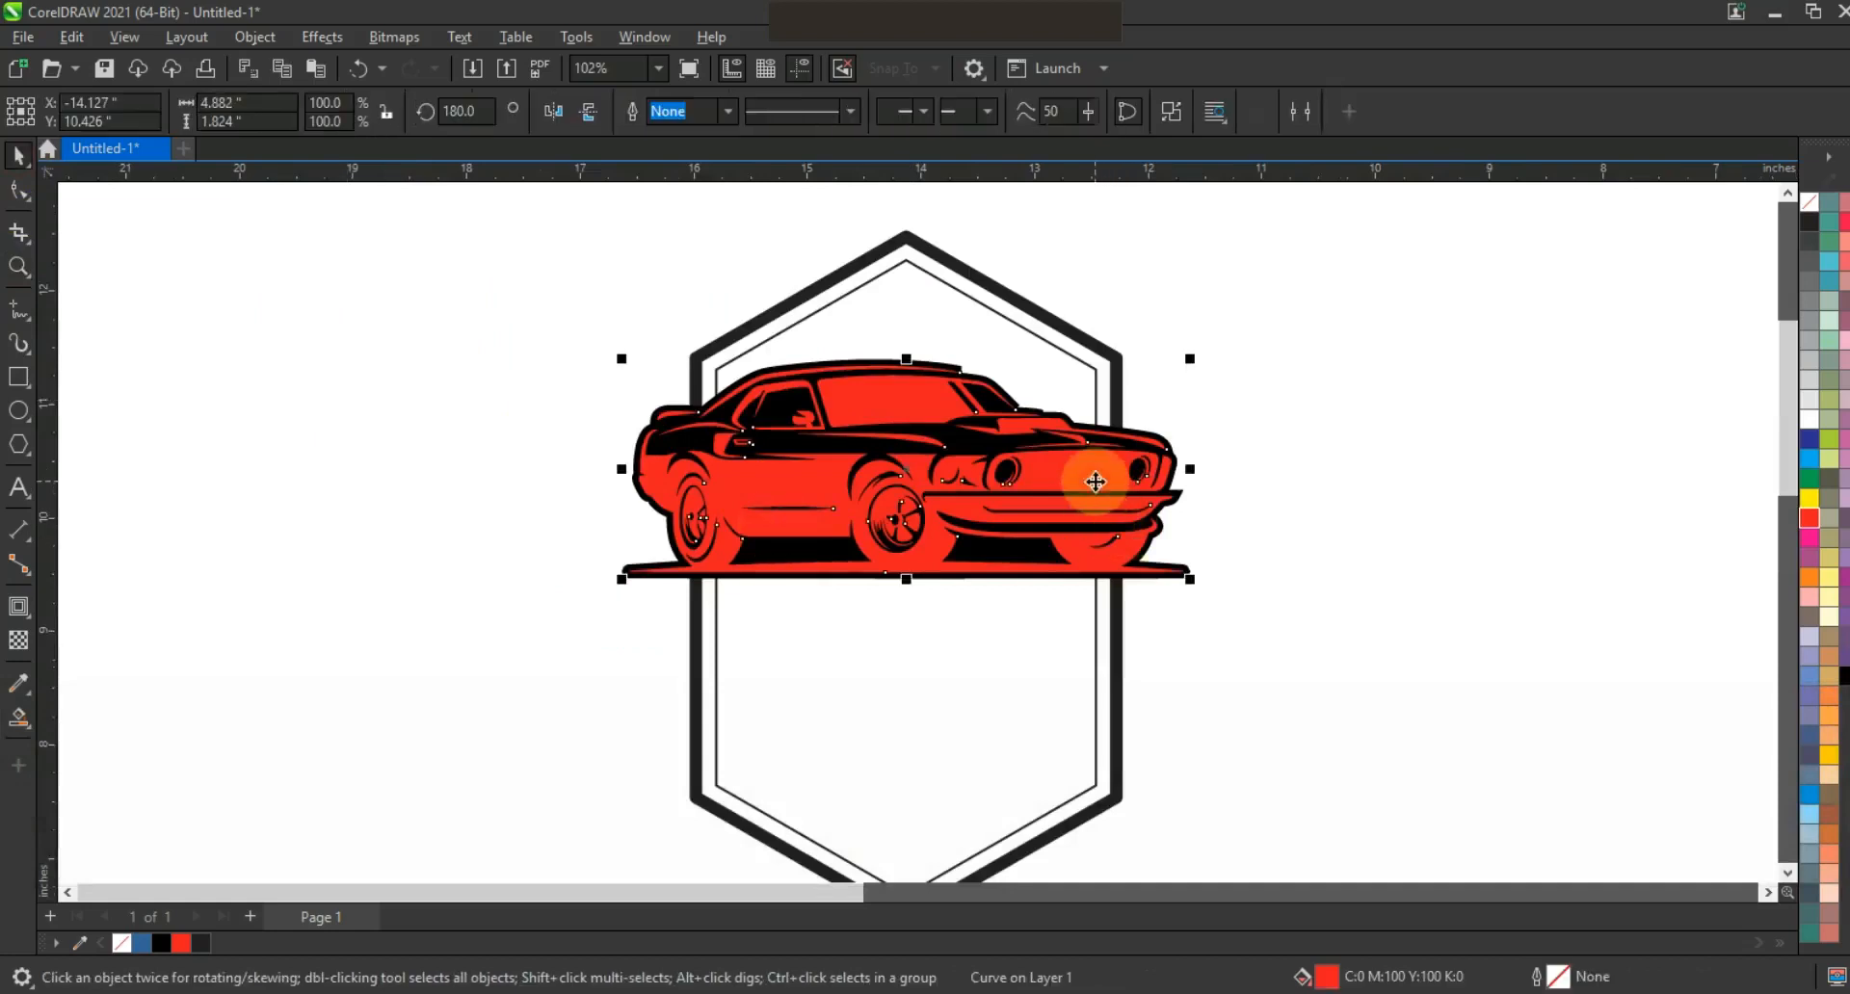
click(280, 759)
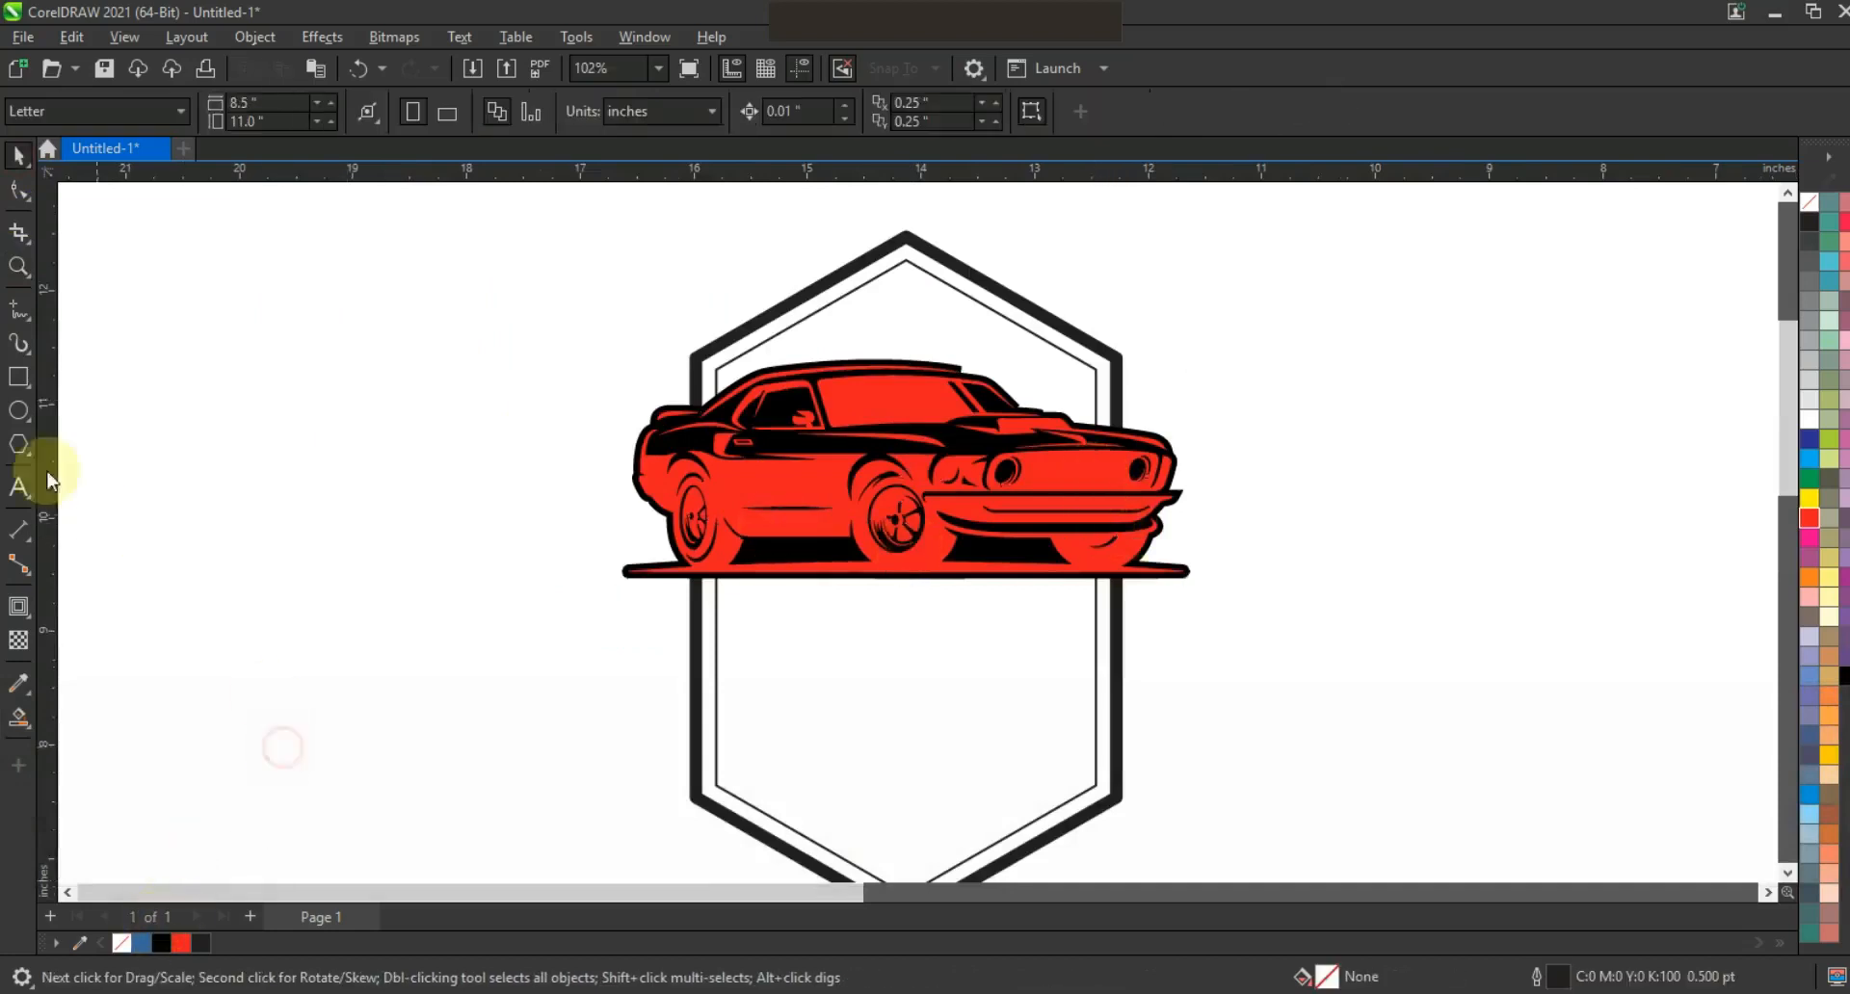
click(20, 725)
click(754, 321)
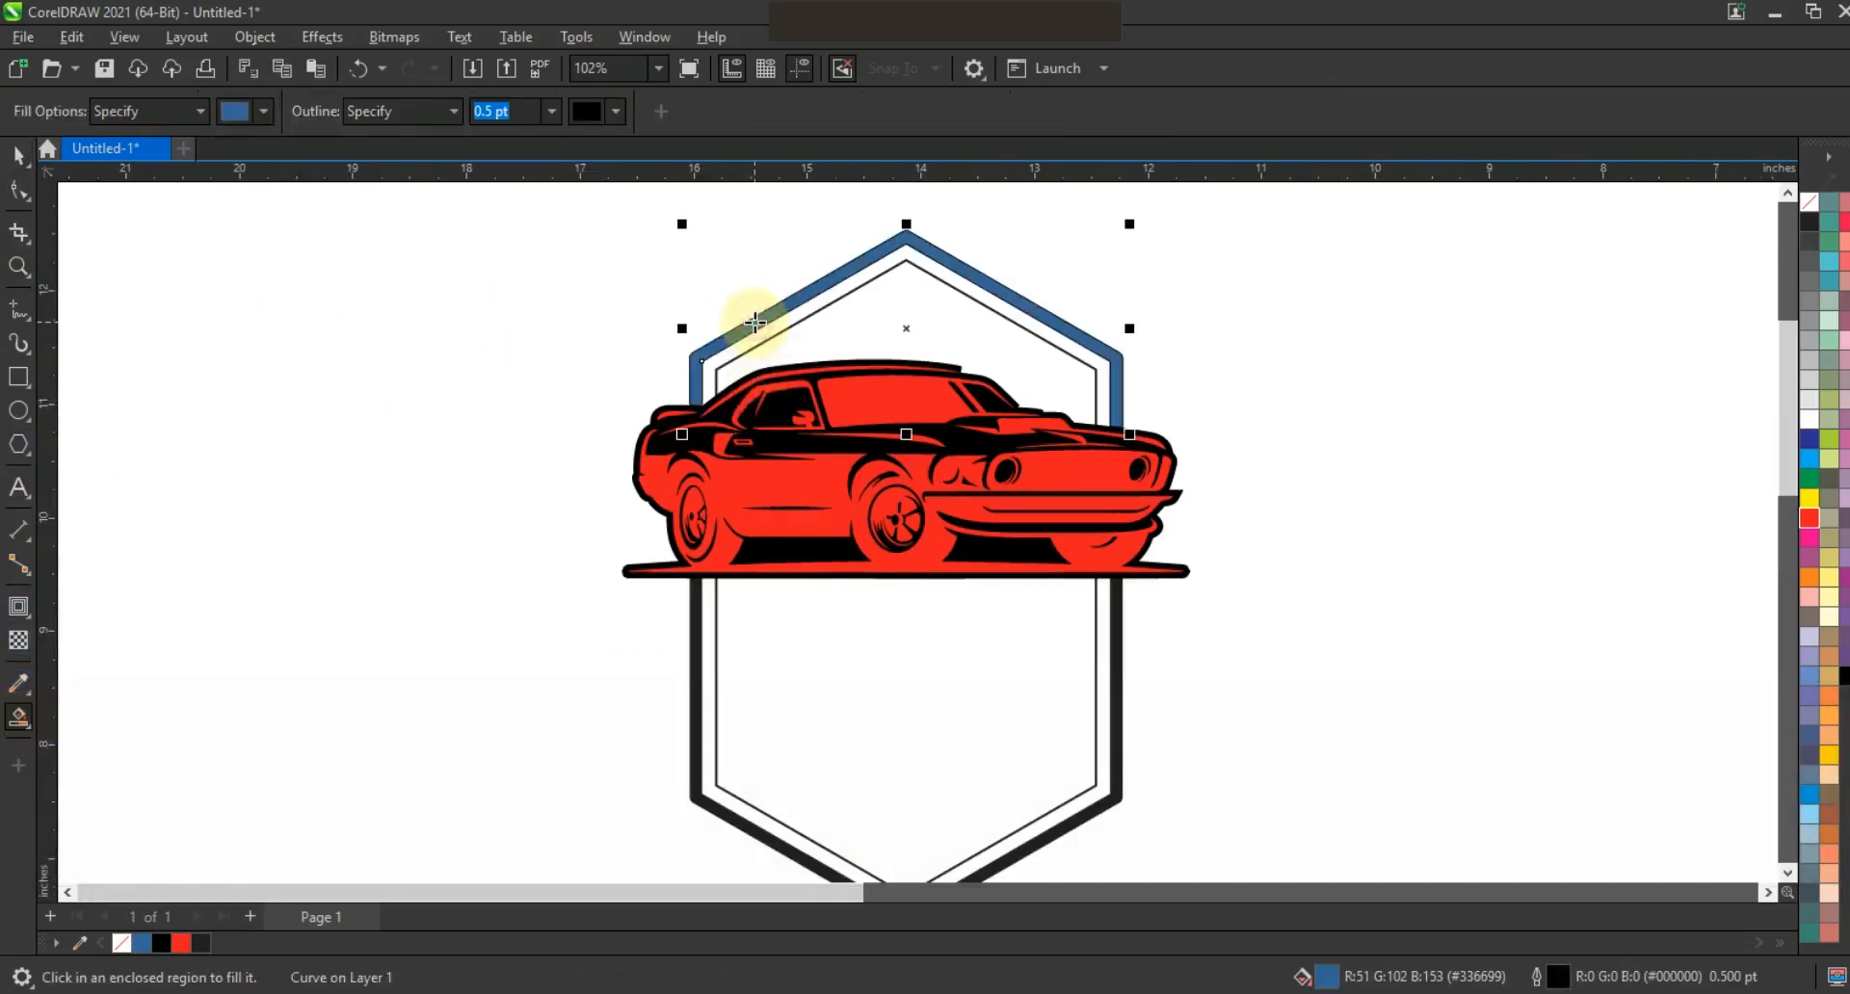
click(836, 335)
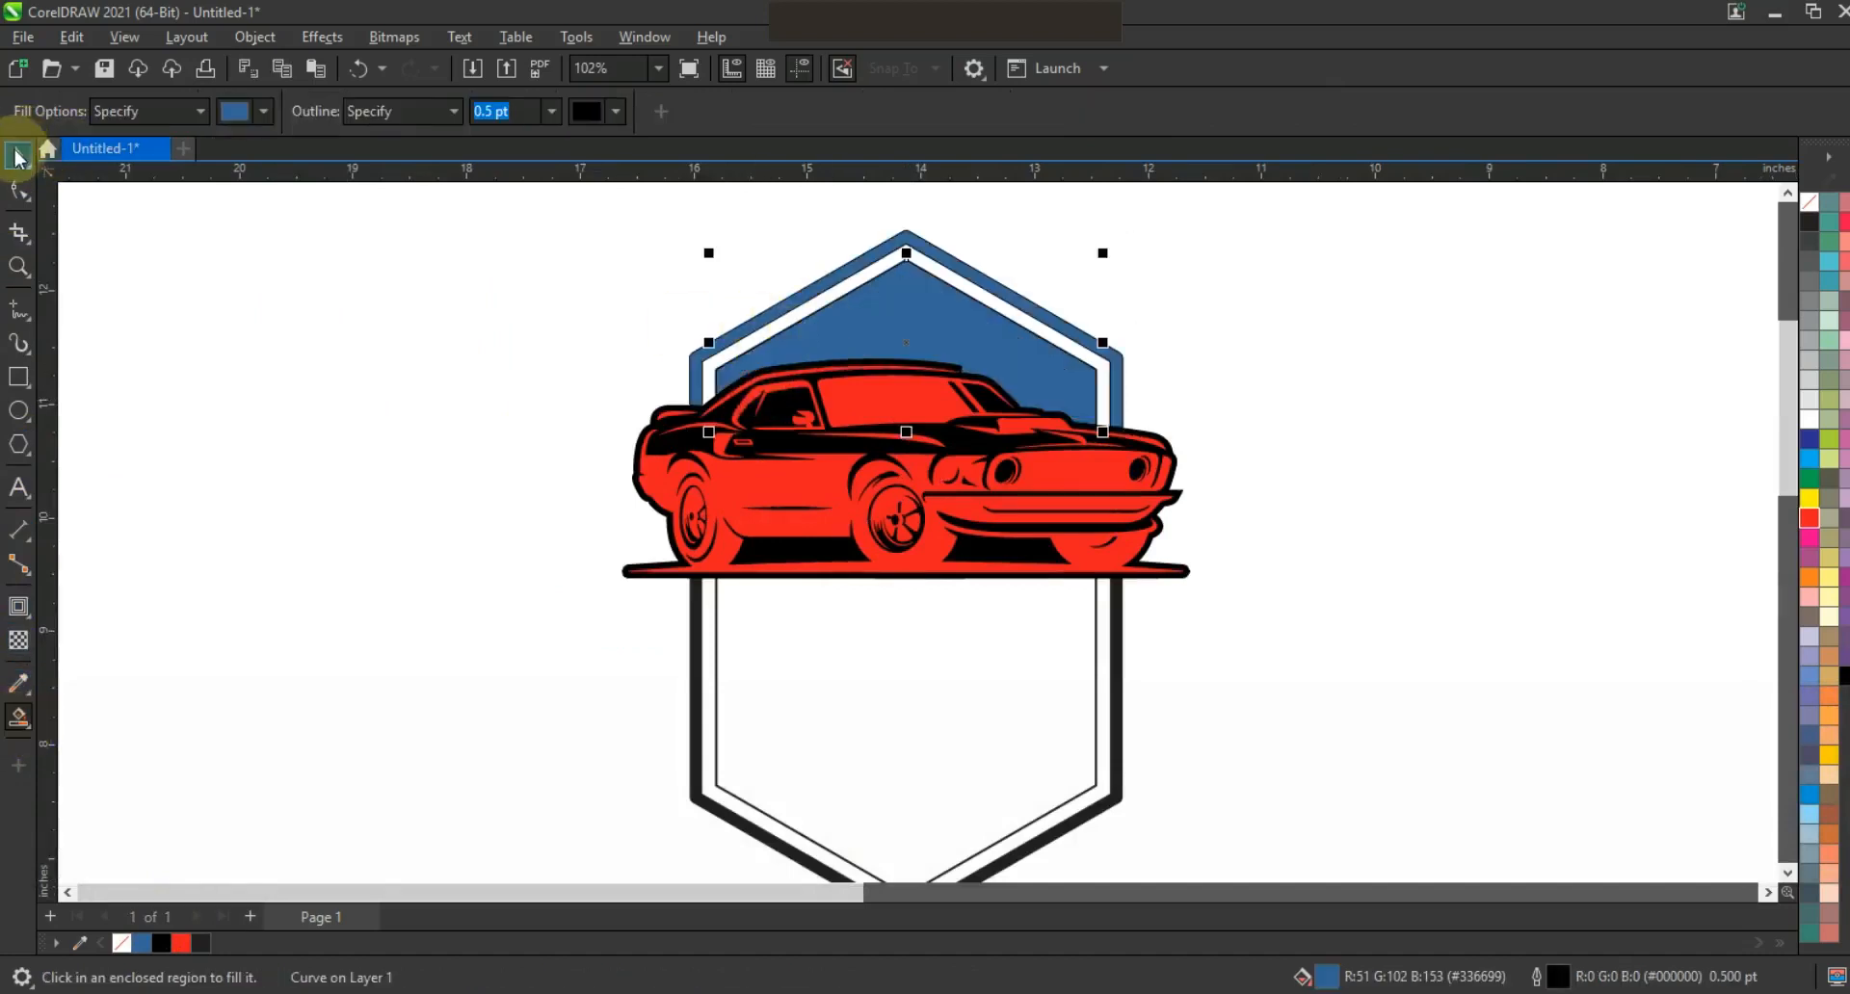
Give the new top shape a red fill and a black outline.
key(space)
click(1033, 380)
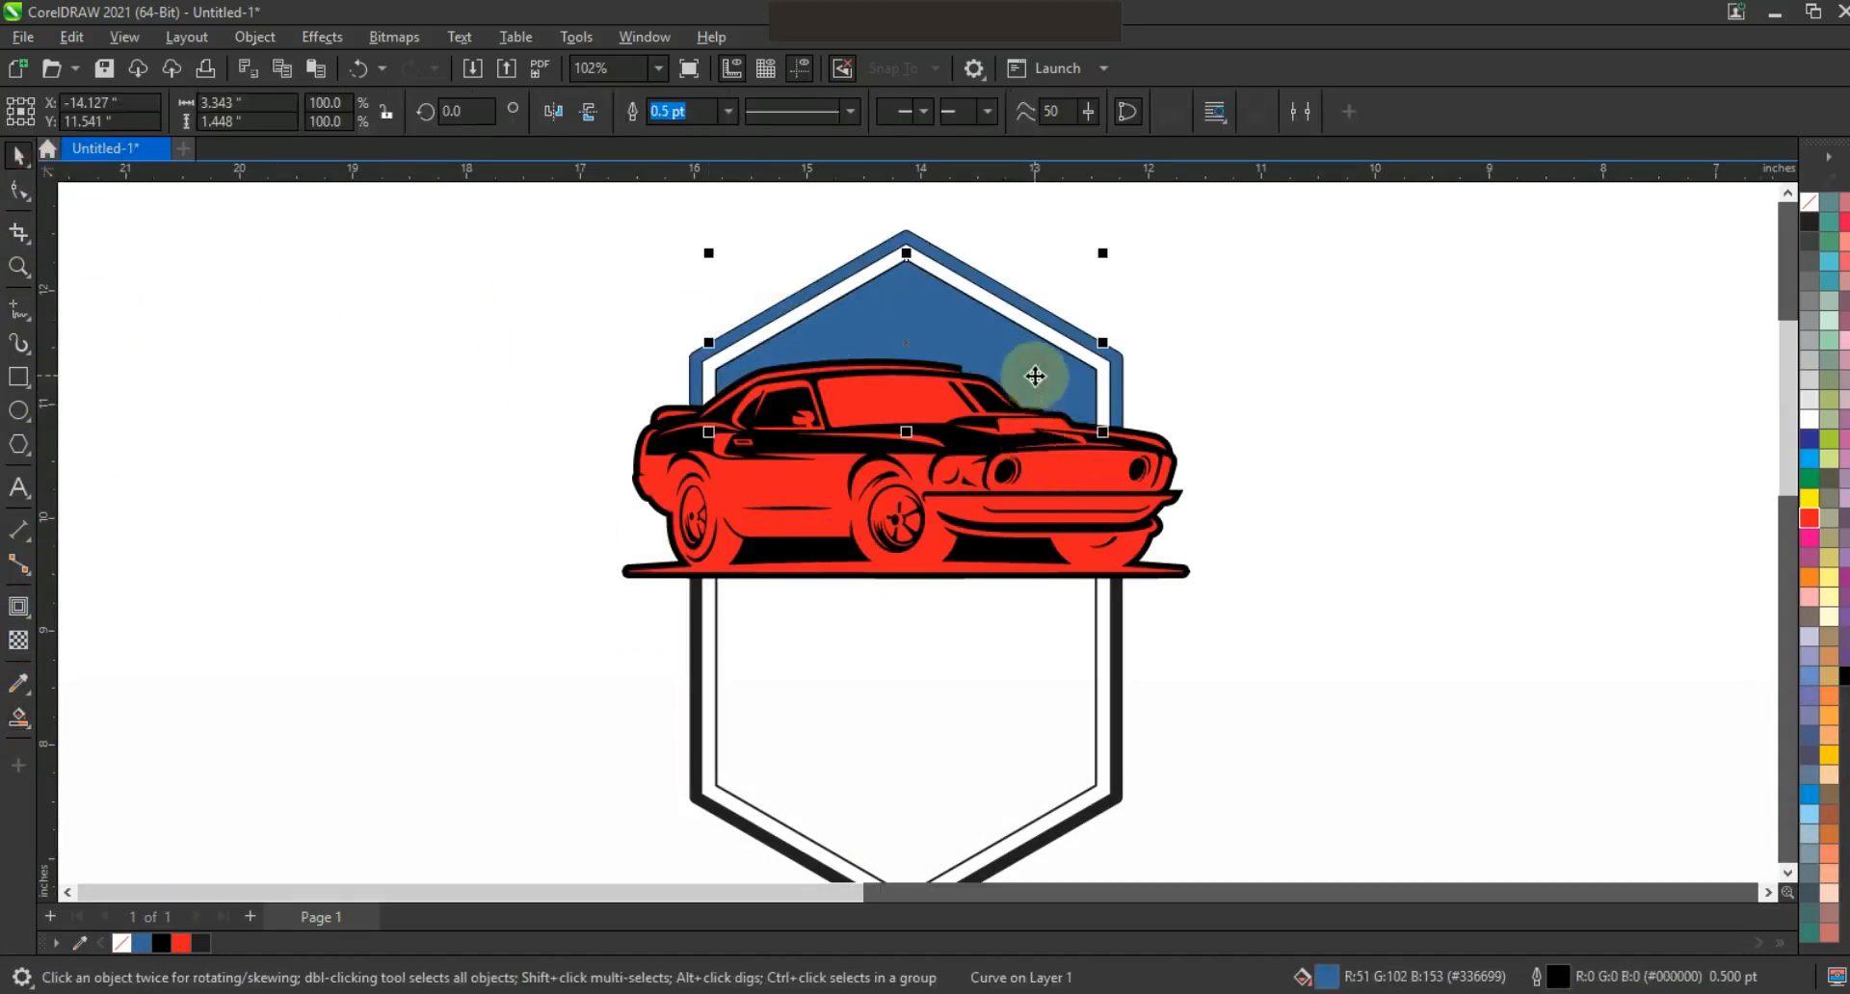
click(1809, 520)
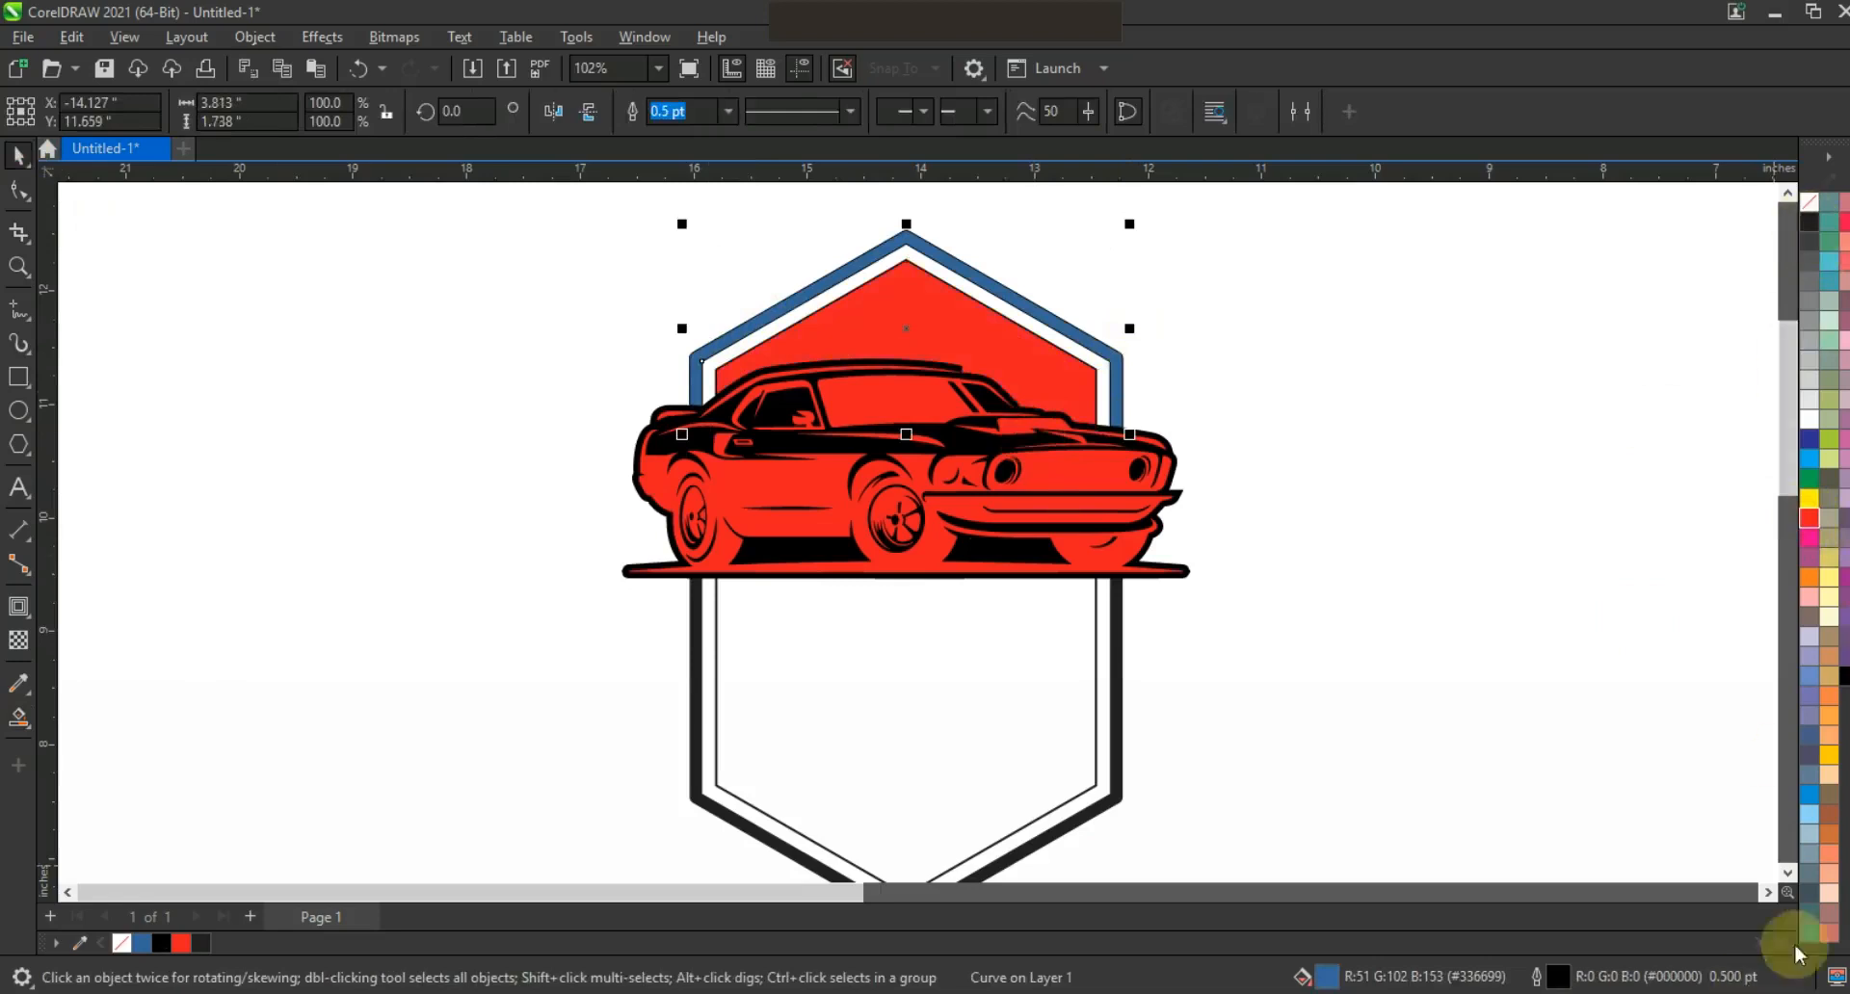
right_click(1843, 680)
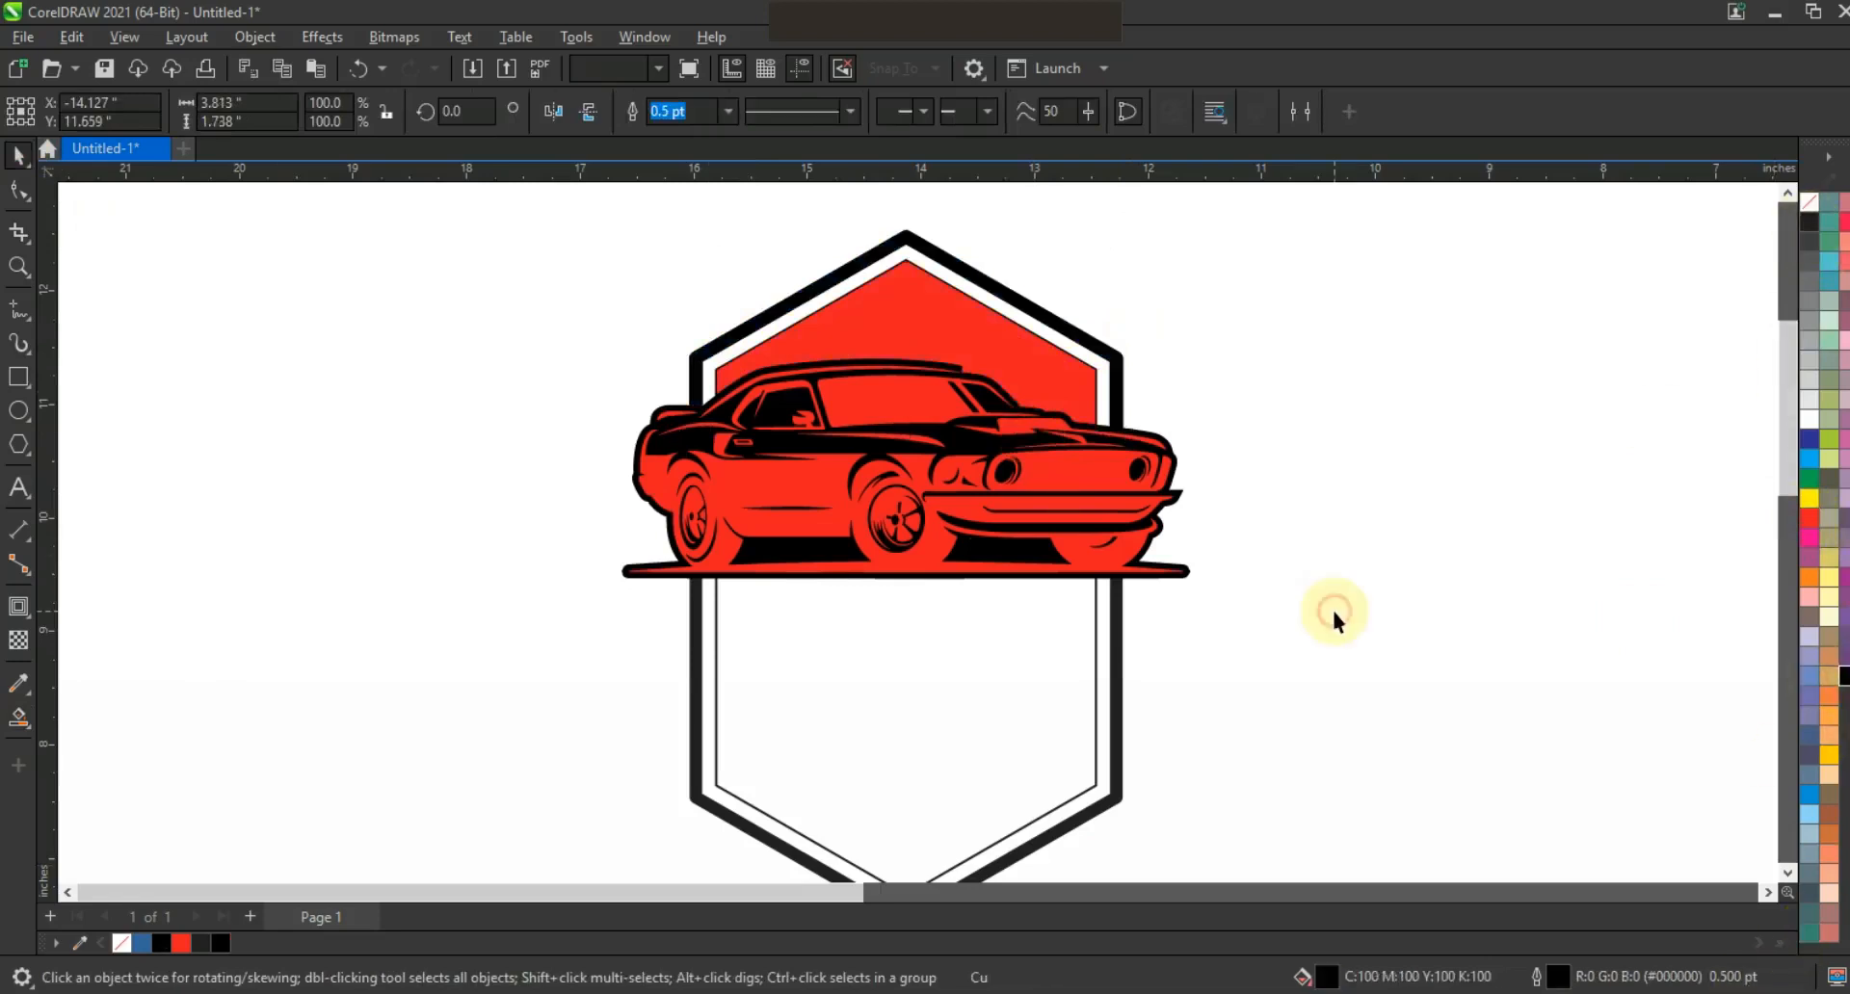
click(1332, 607)
click(1187, 574)
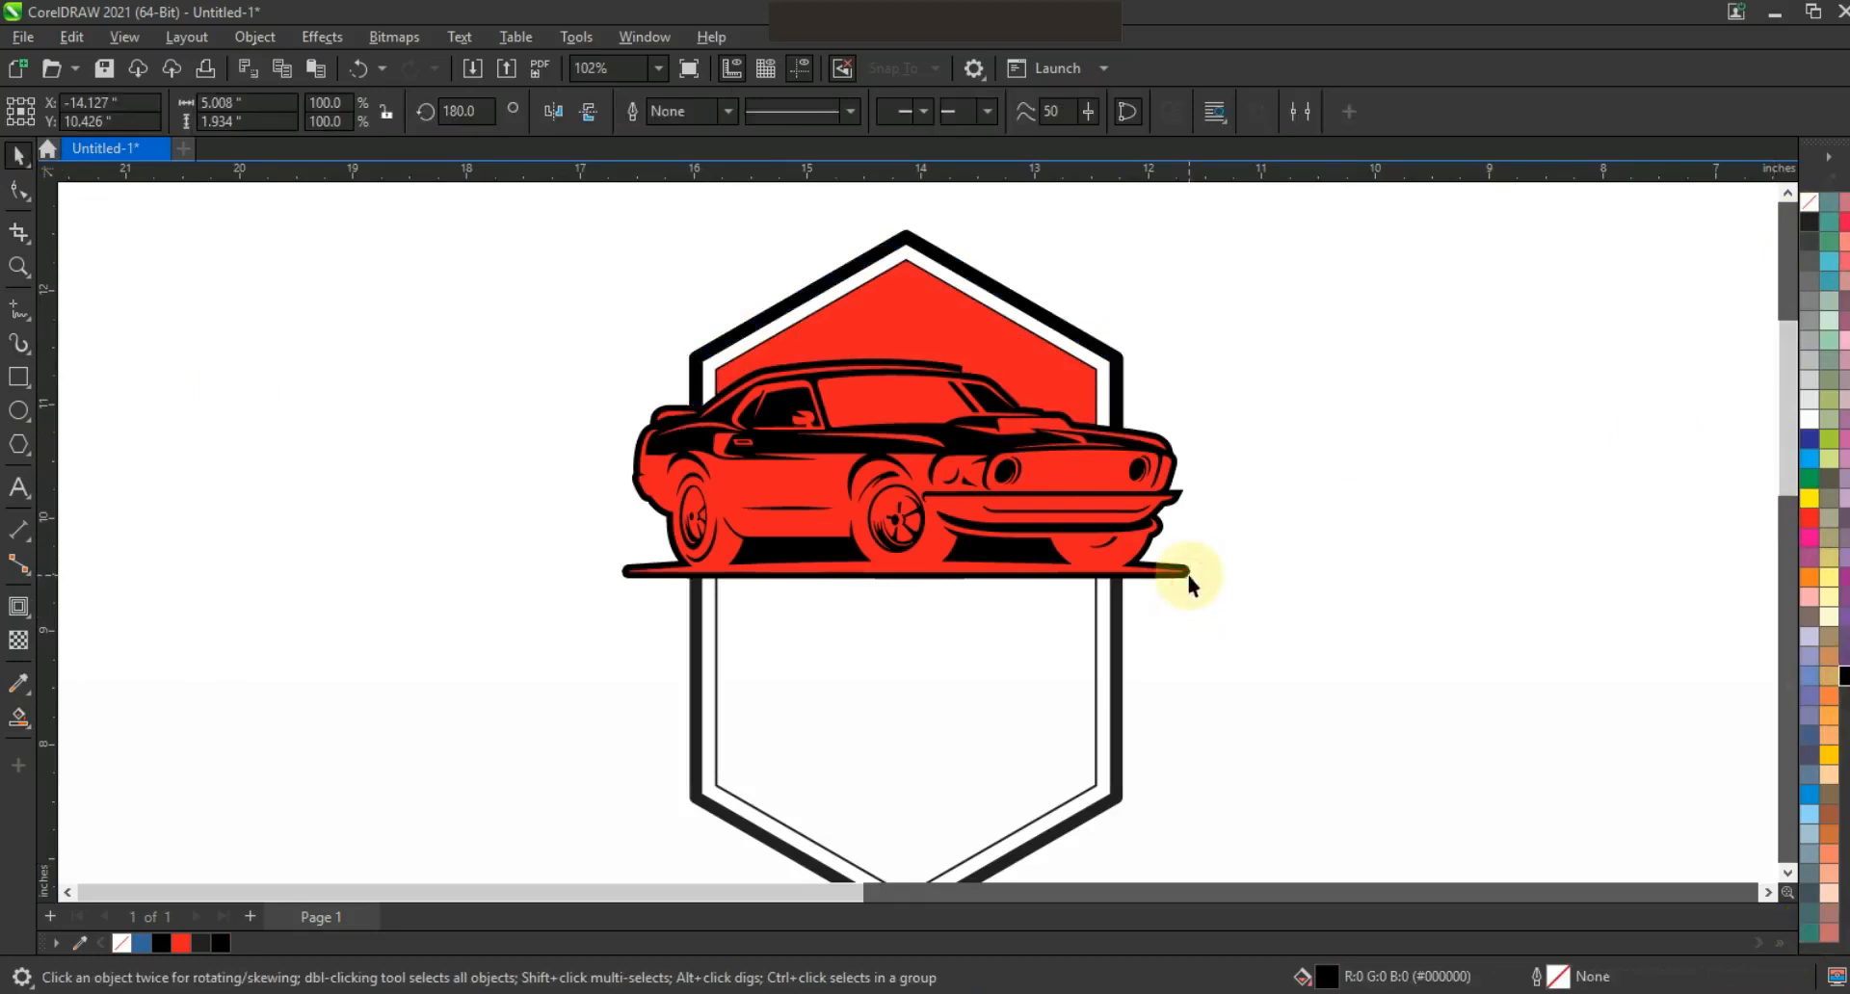
Fill the car silhouette black, move it aside and delete it.
click(221, 944)
drag(461, 598, 214, 583)
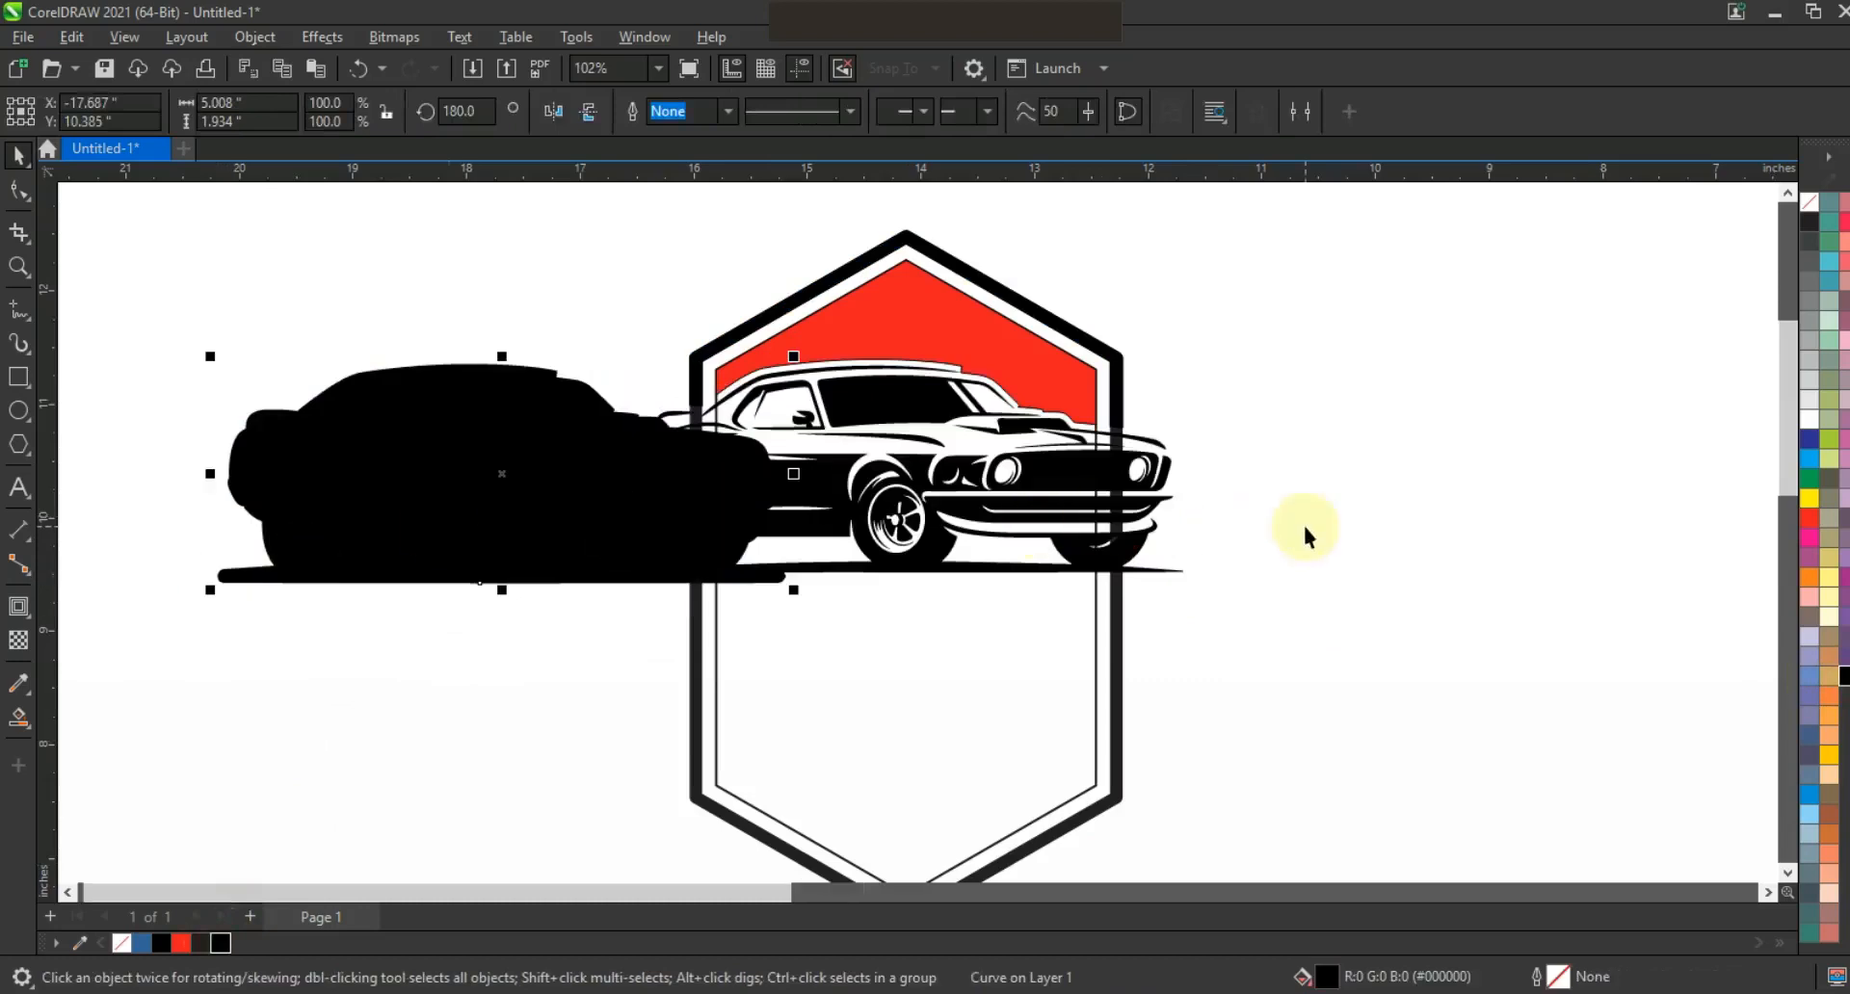
key(Delete)
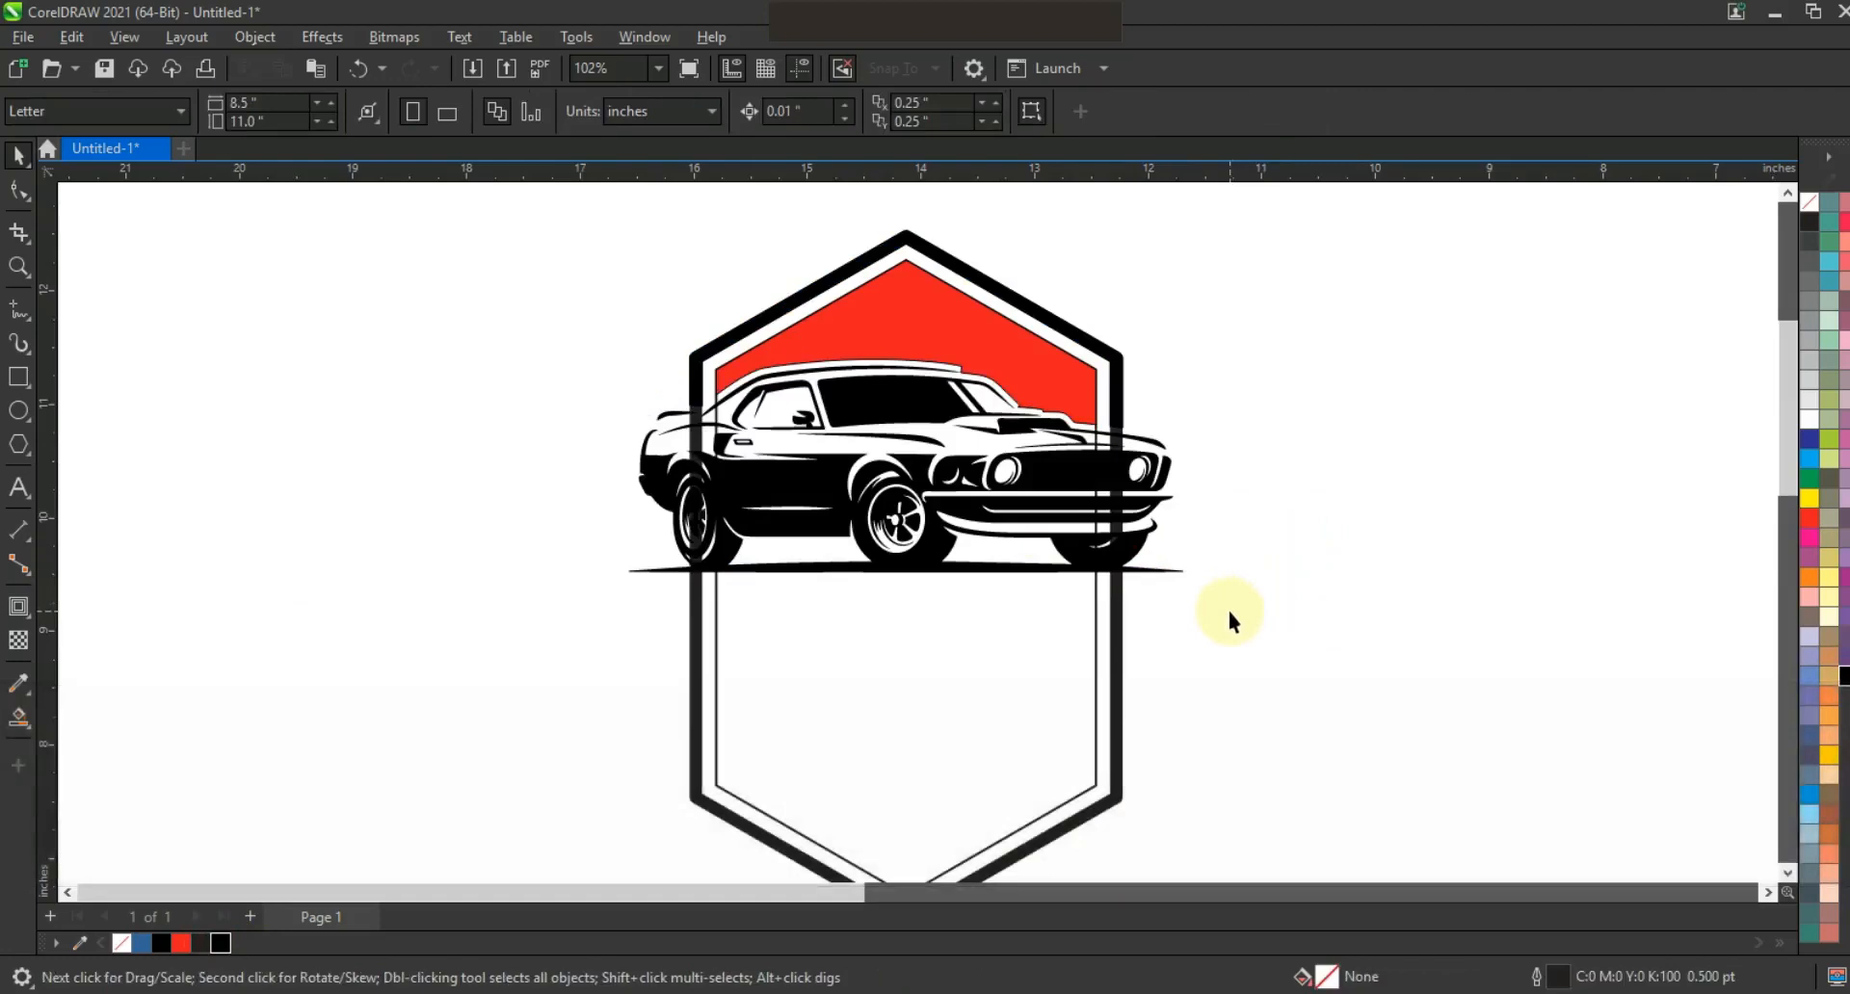
Draw a 4.921 × 1.269 inch rectangle across the hexagon below the car.
click(18, 376)
drag(620, 571, 1177, 712)
click(18, 155)
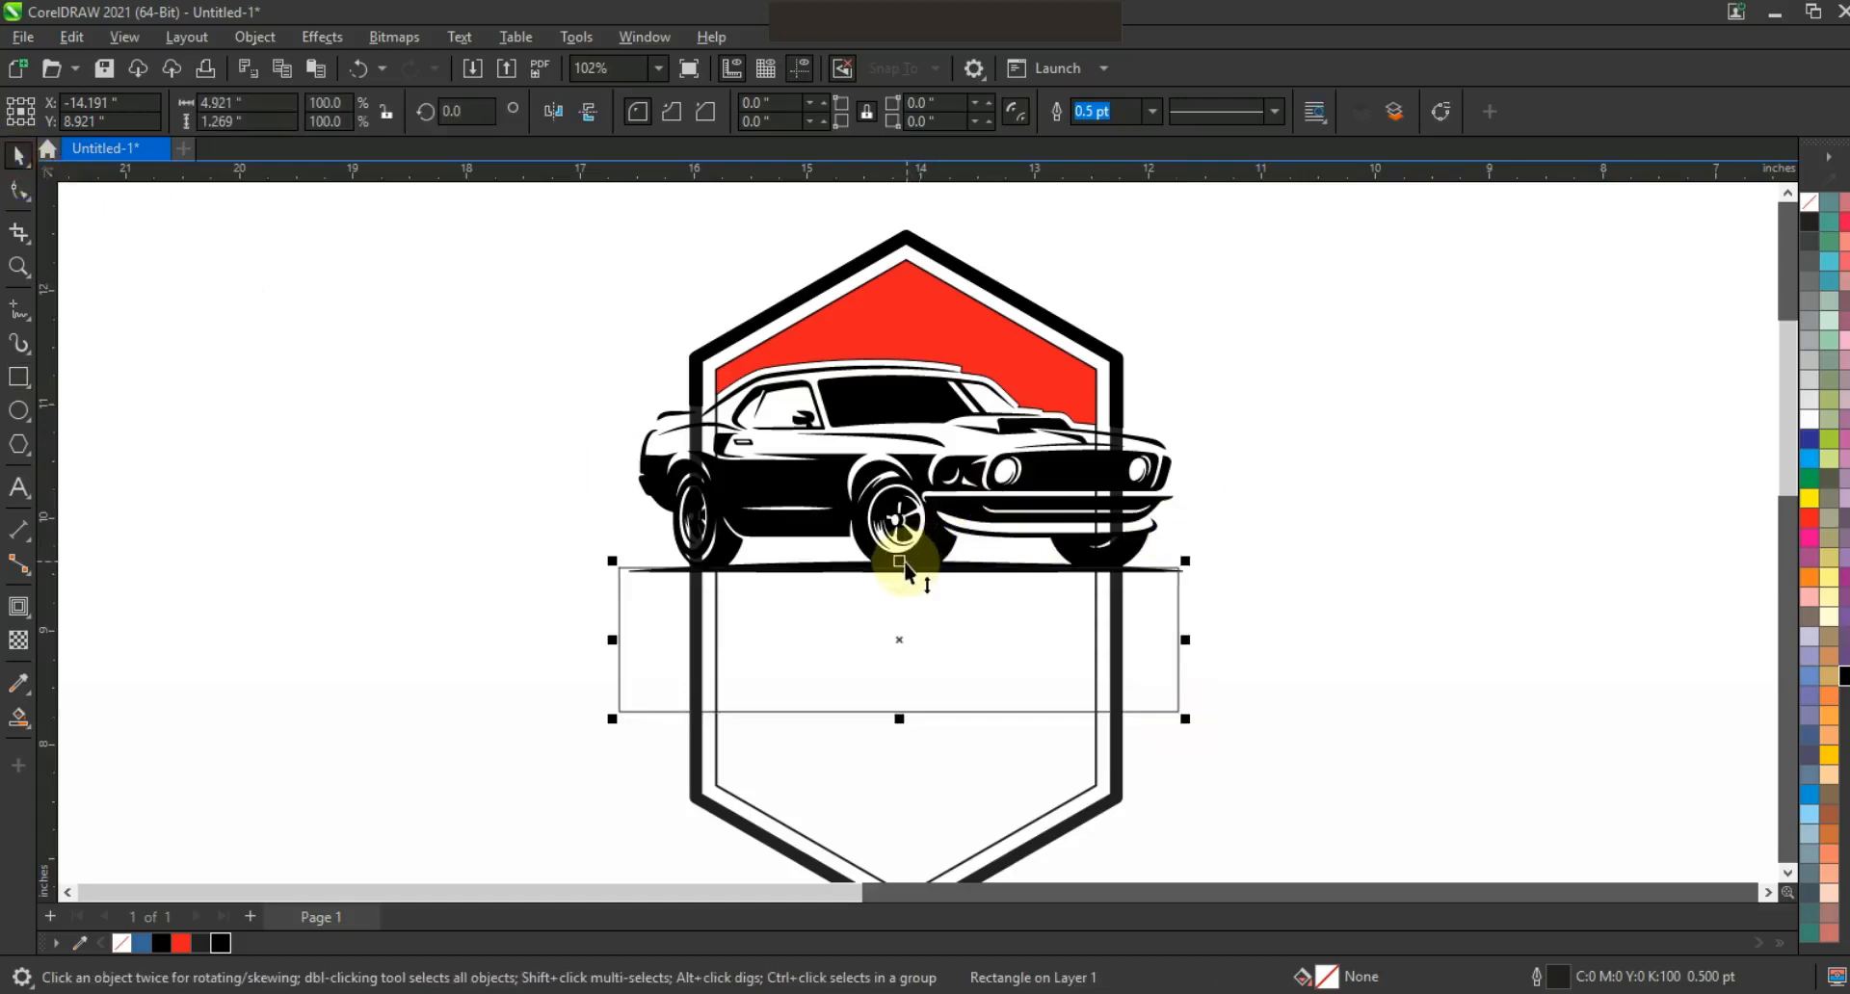
Extend the rectangle up behind the car, trim both hexagons with it, then delete the rectangle.
drag(898, 564, 900, 380)
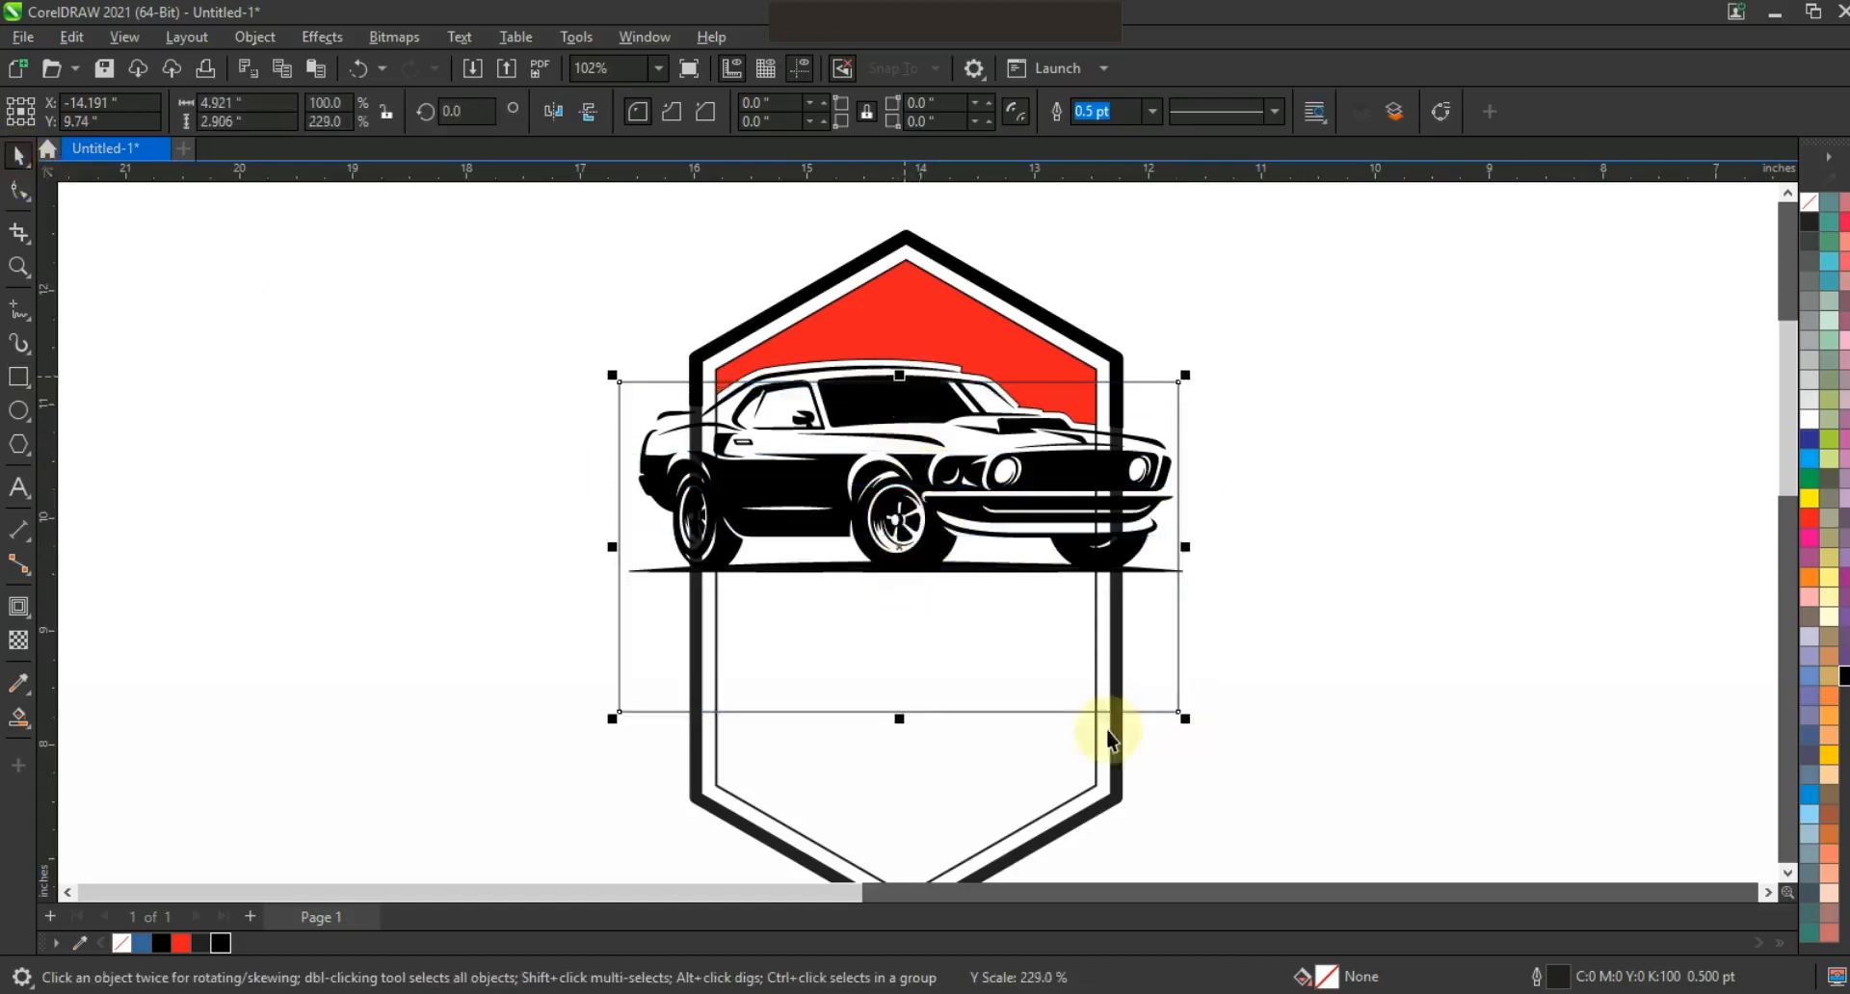
key(shift)
shift+click(1113, 801)
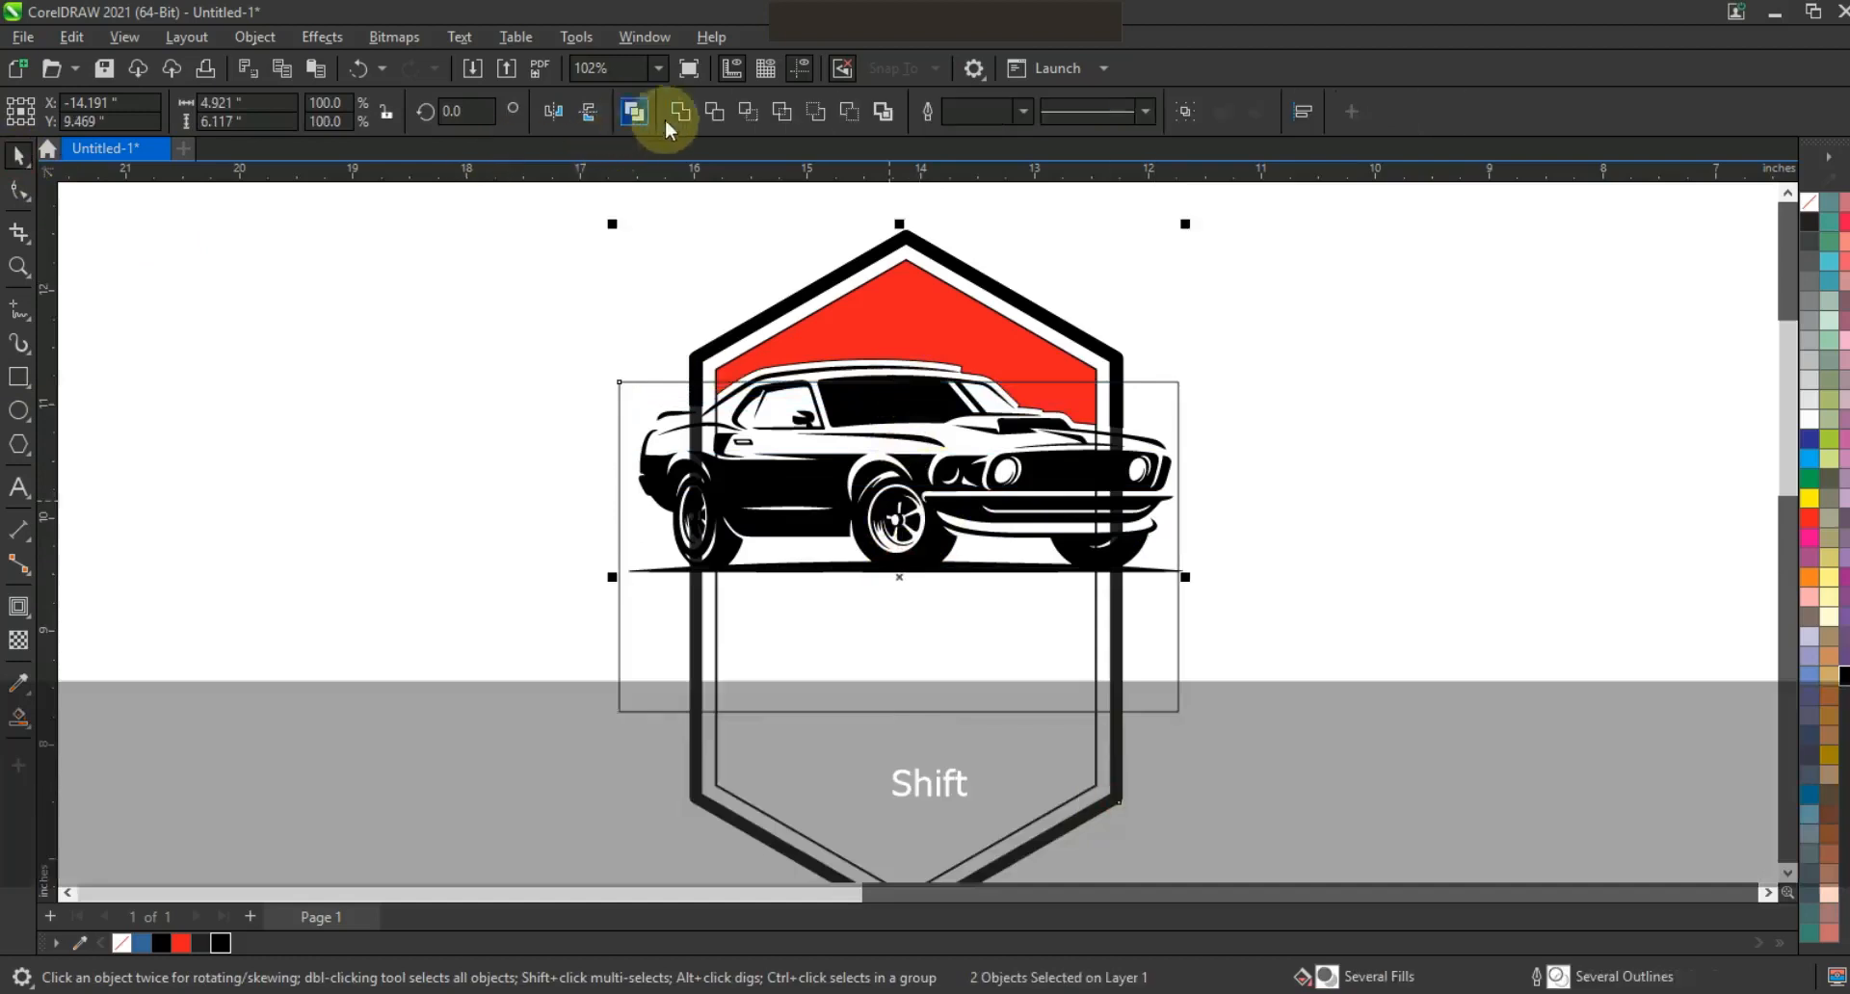
click(714, 110)
click(740, 526)
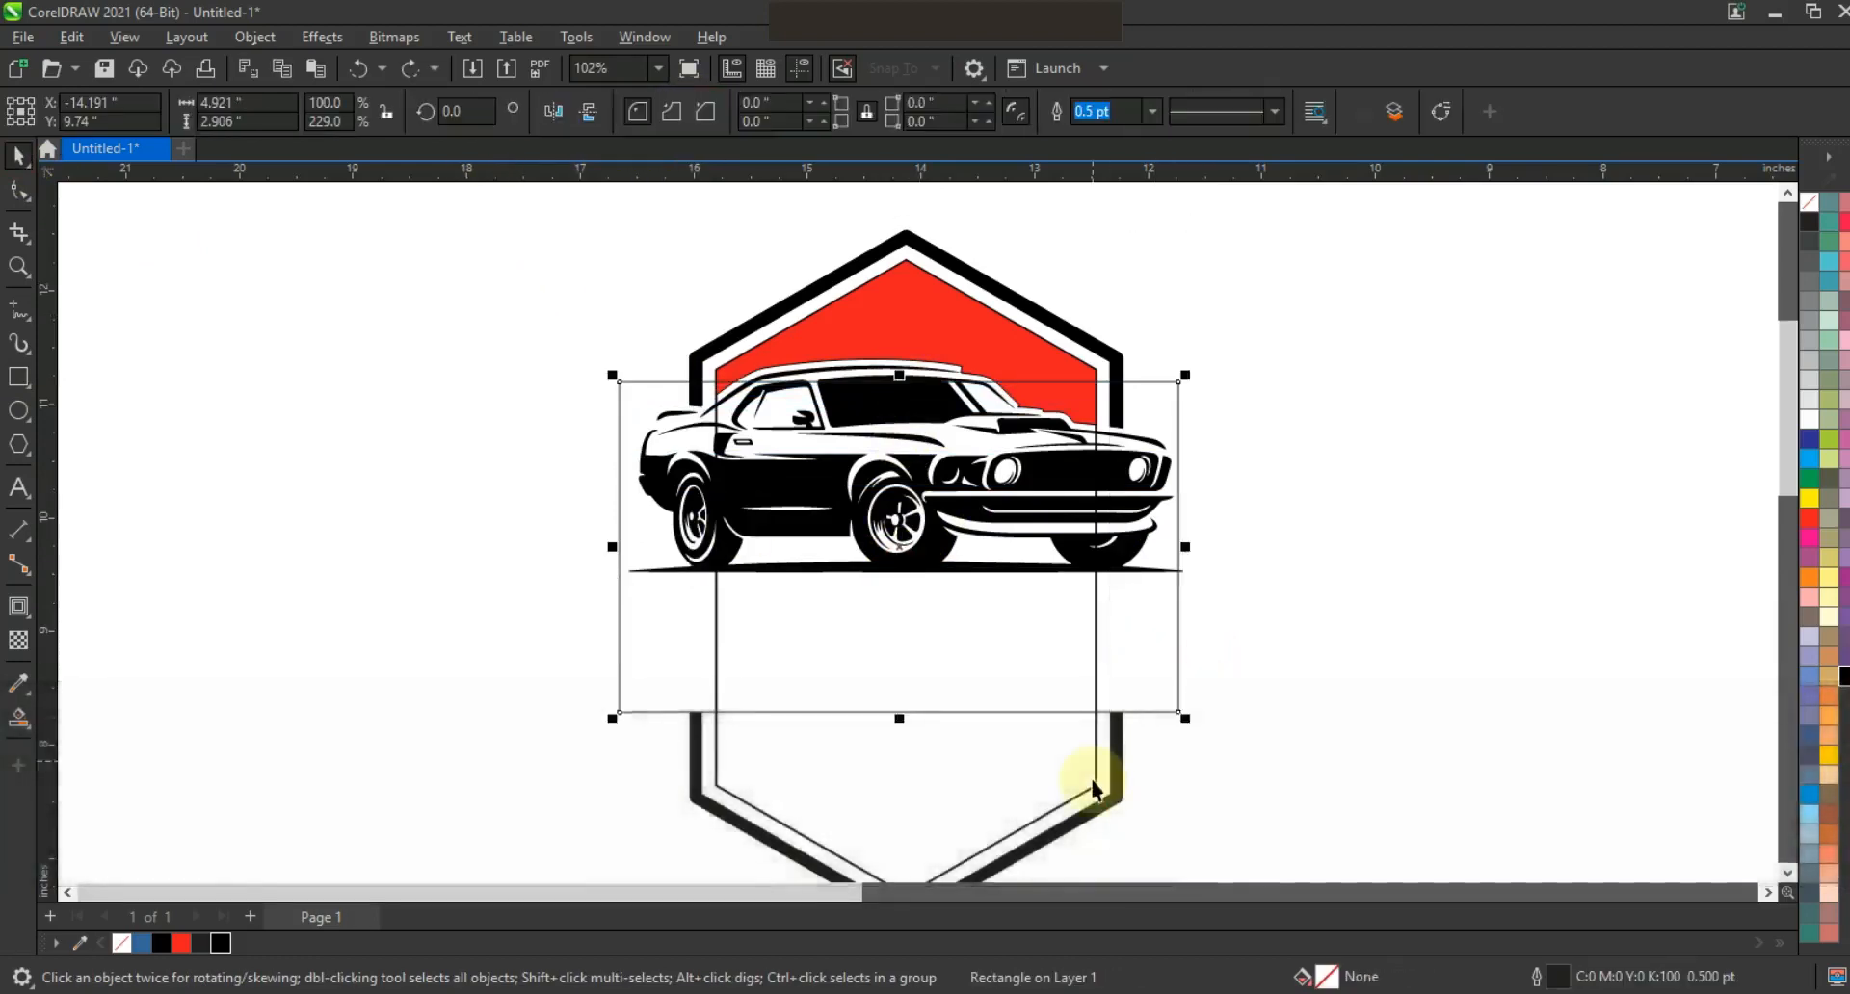
shift+click(1093, 782)
click(714, 111)
click(458, 442)
click(1177, 663)
key(Delete)
Fill the lower inner hexagon panel solid black.
click(1037, 712)
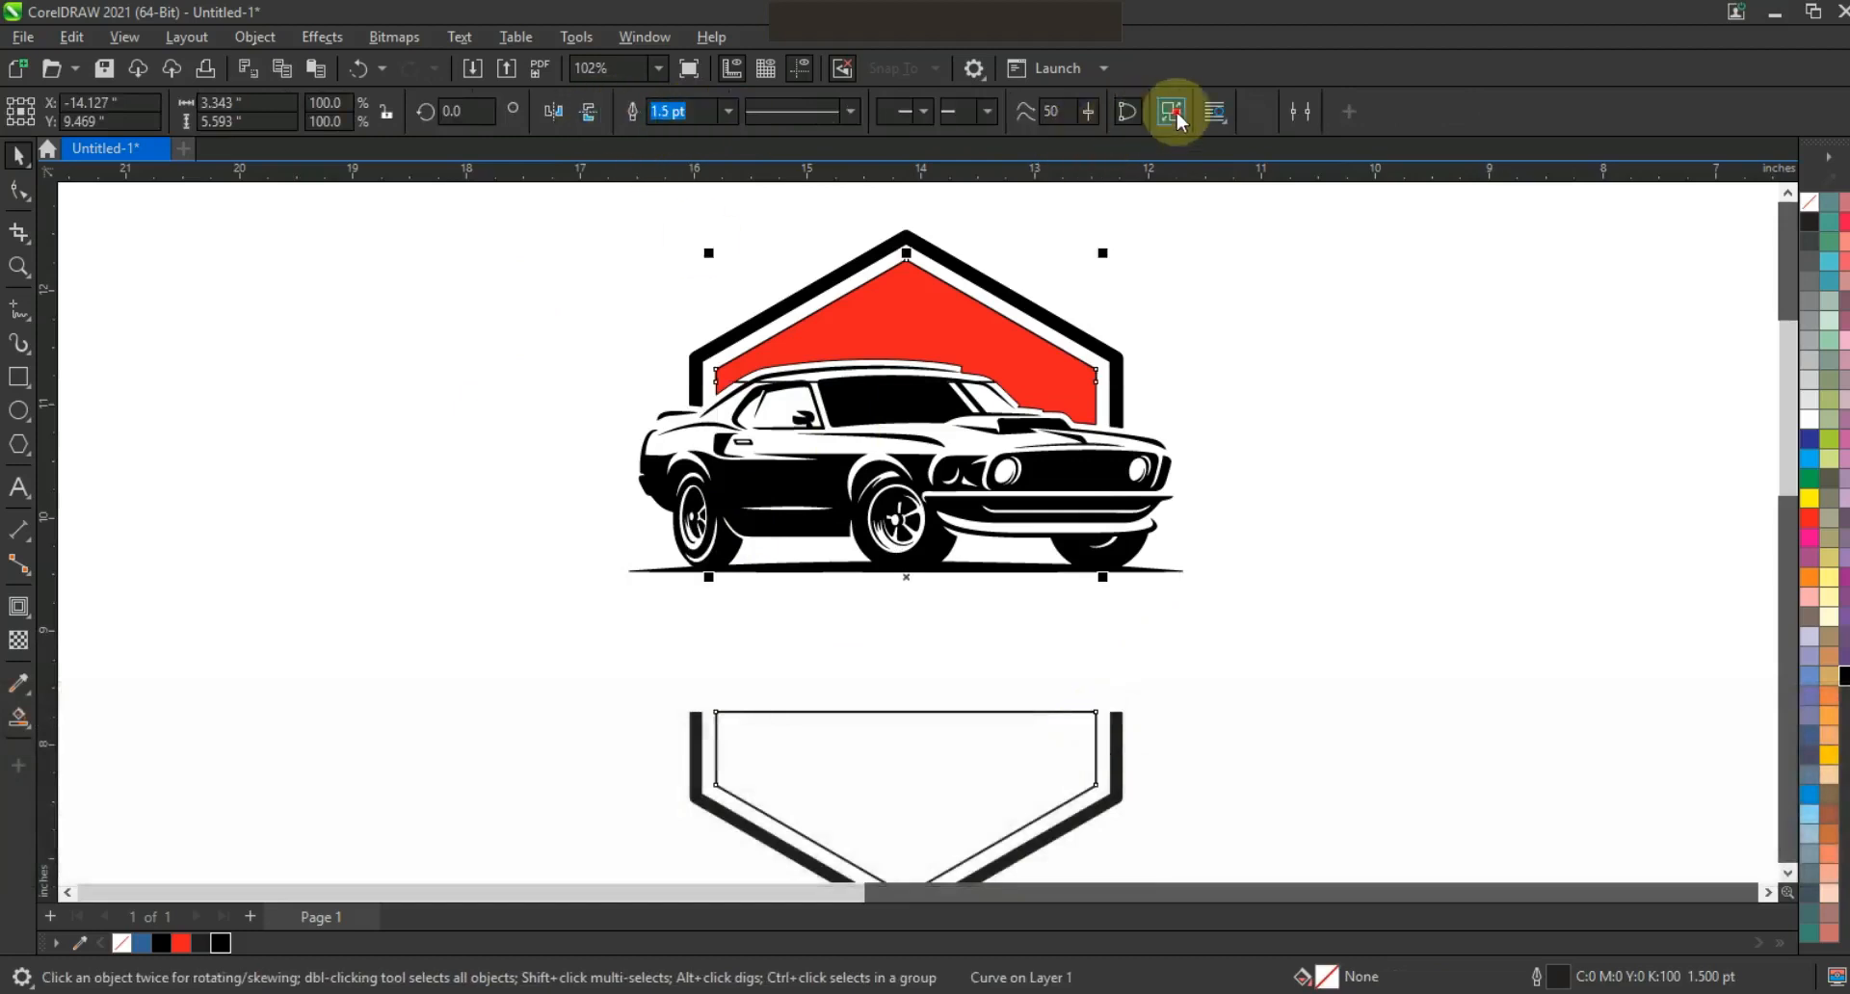
click(1328, 455)
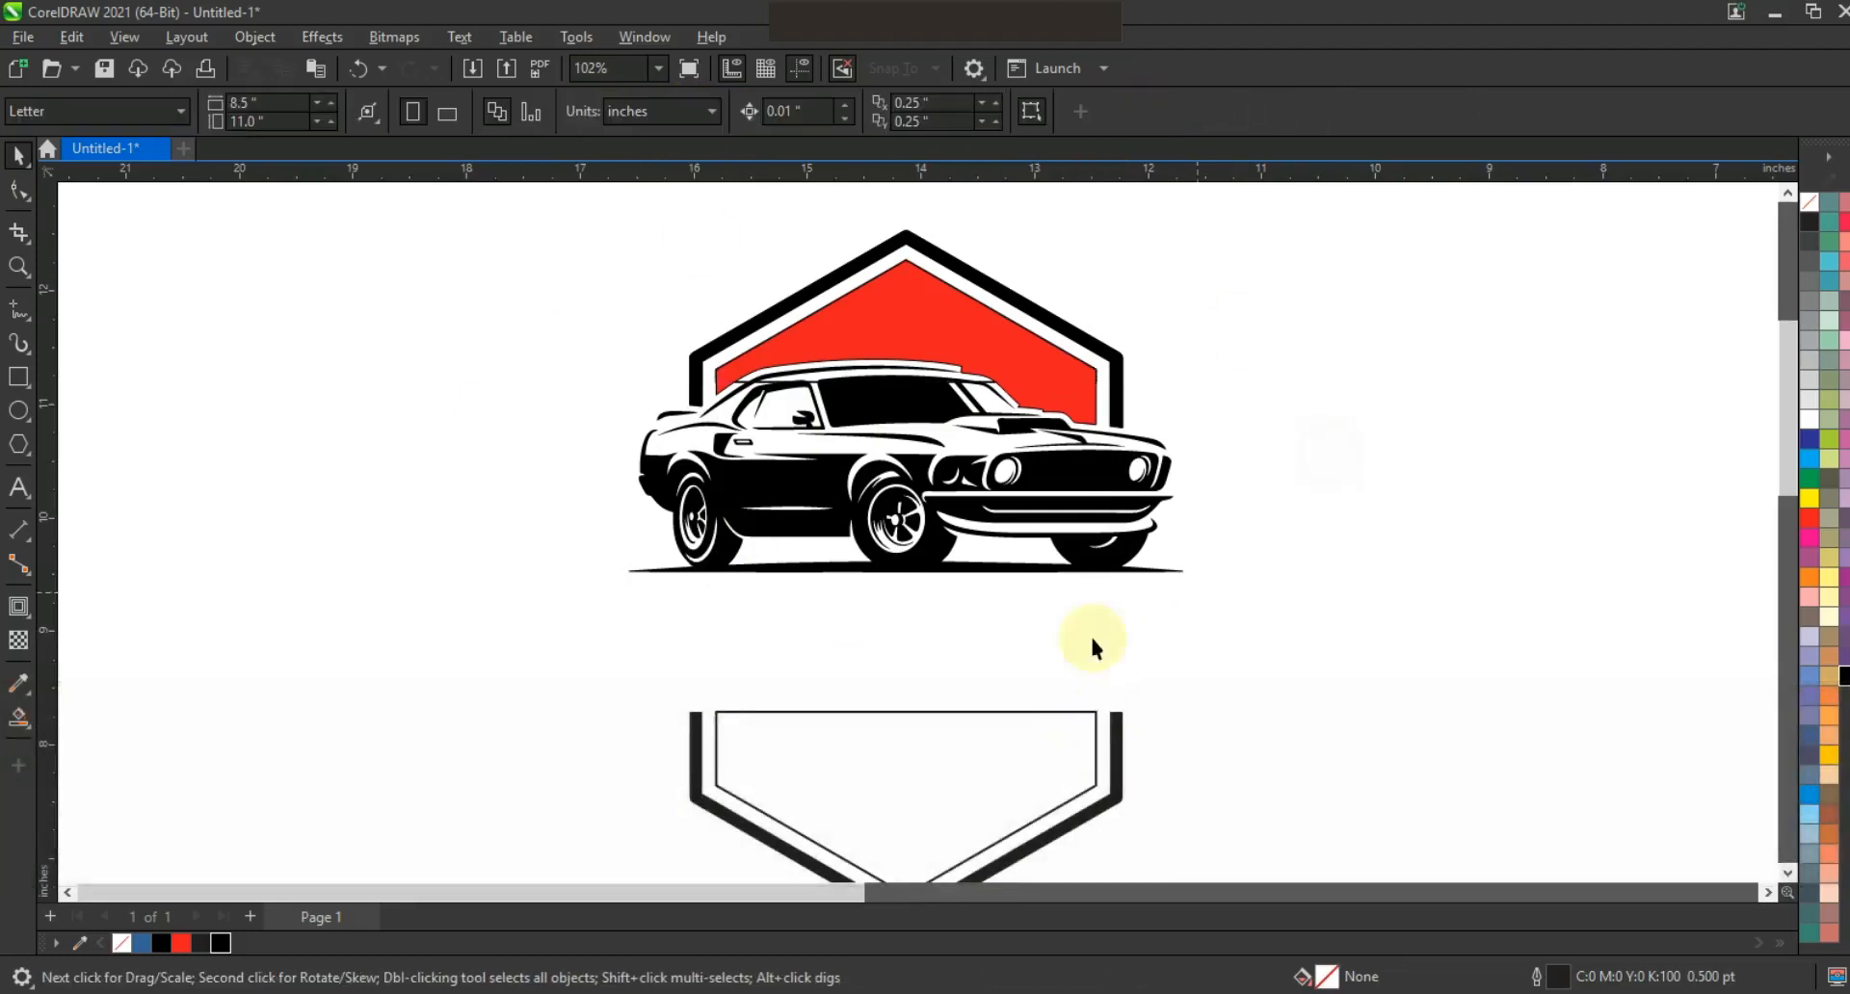
click(1072, 713)
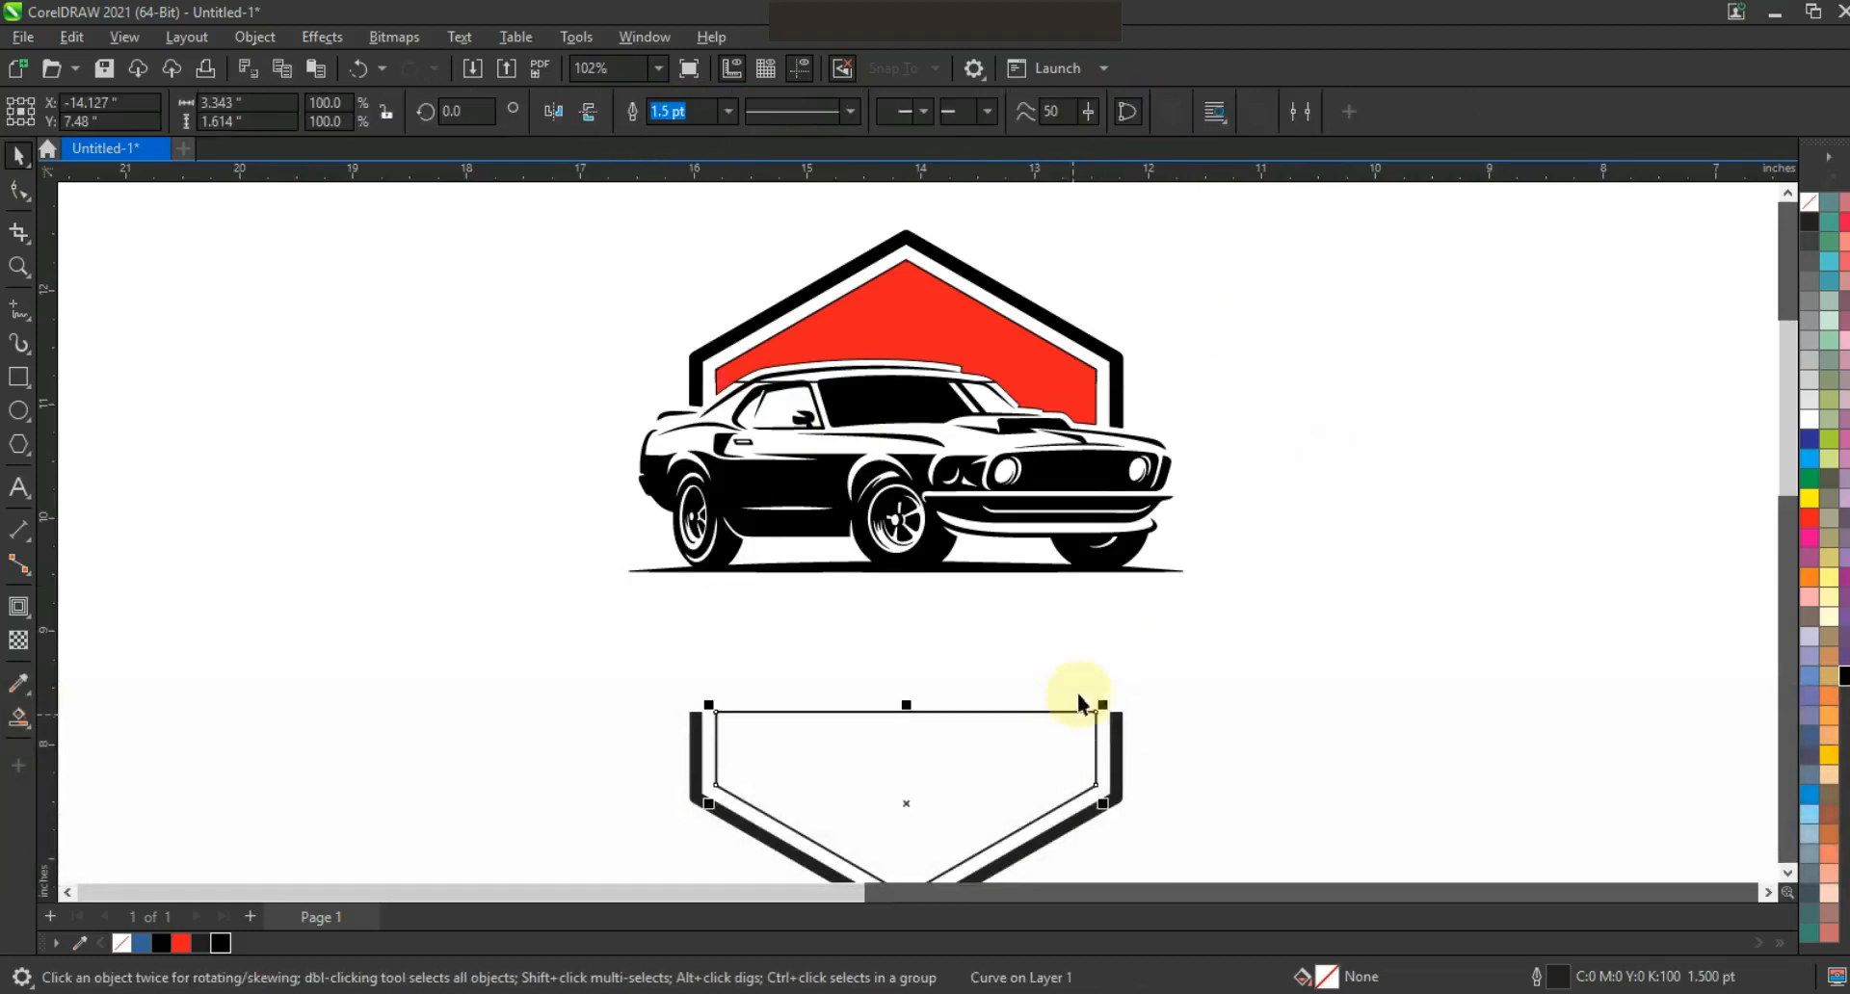
click(220, 943)
click(694, 800)
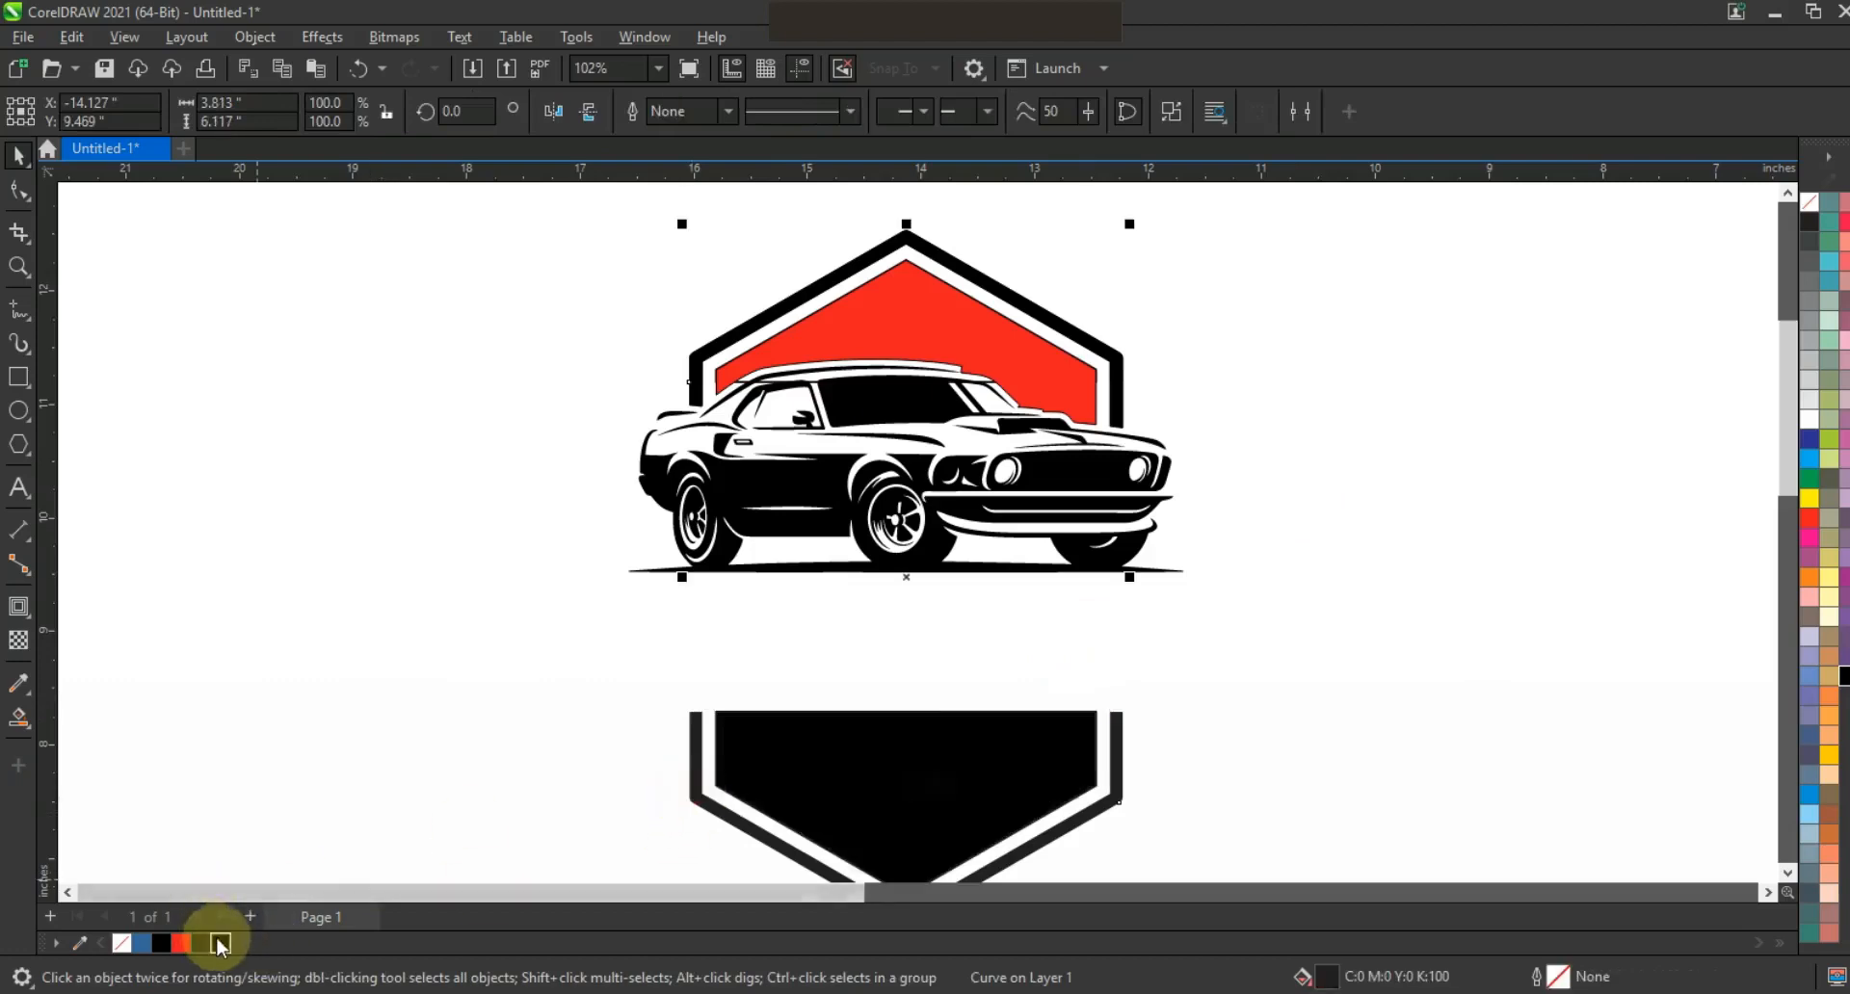
click(413, 385)
click(690, 721)
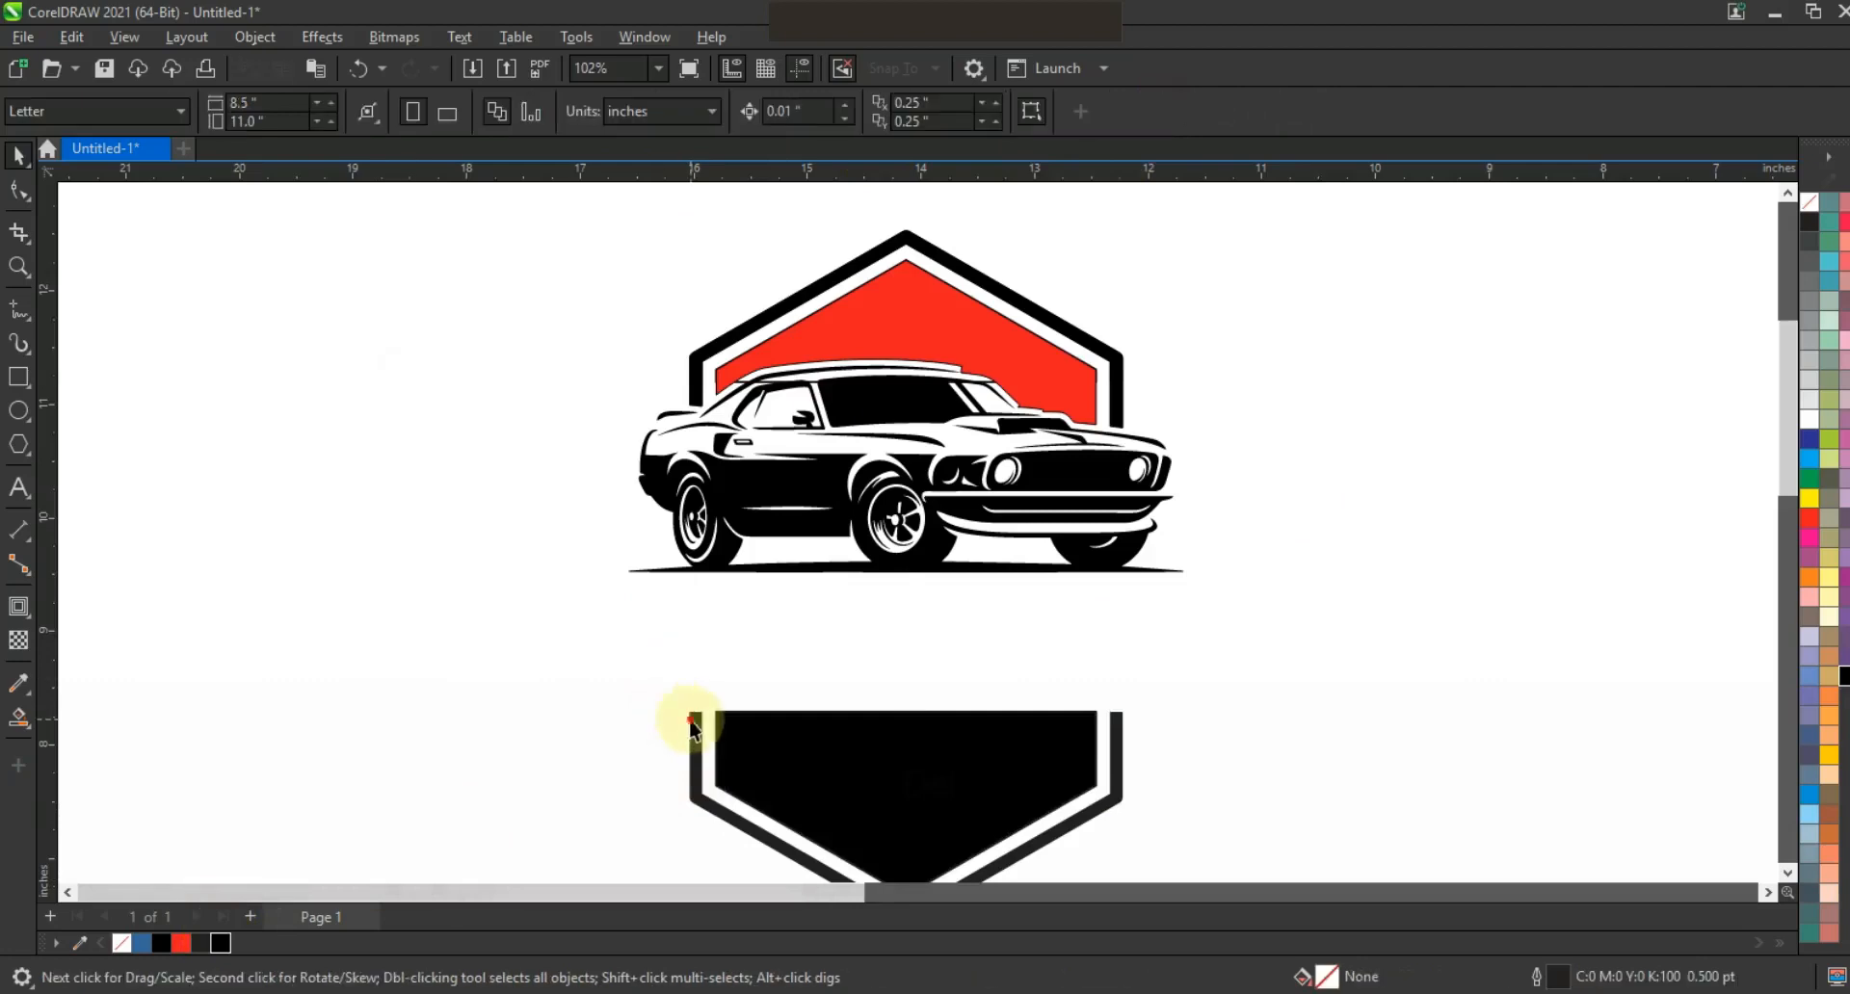
click(221, 944)
click(1195, 539)
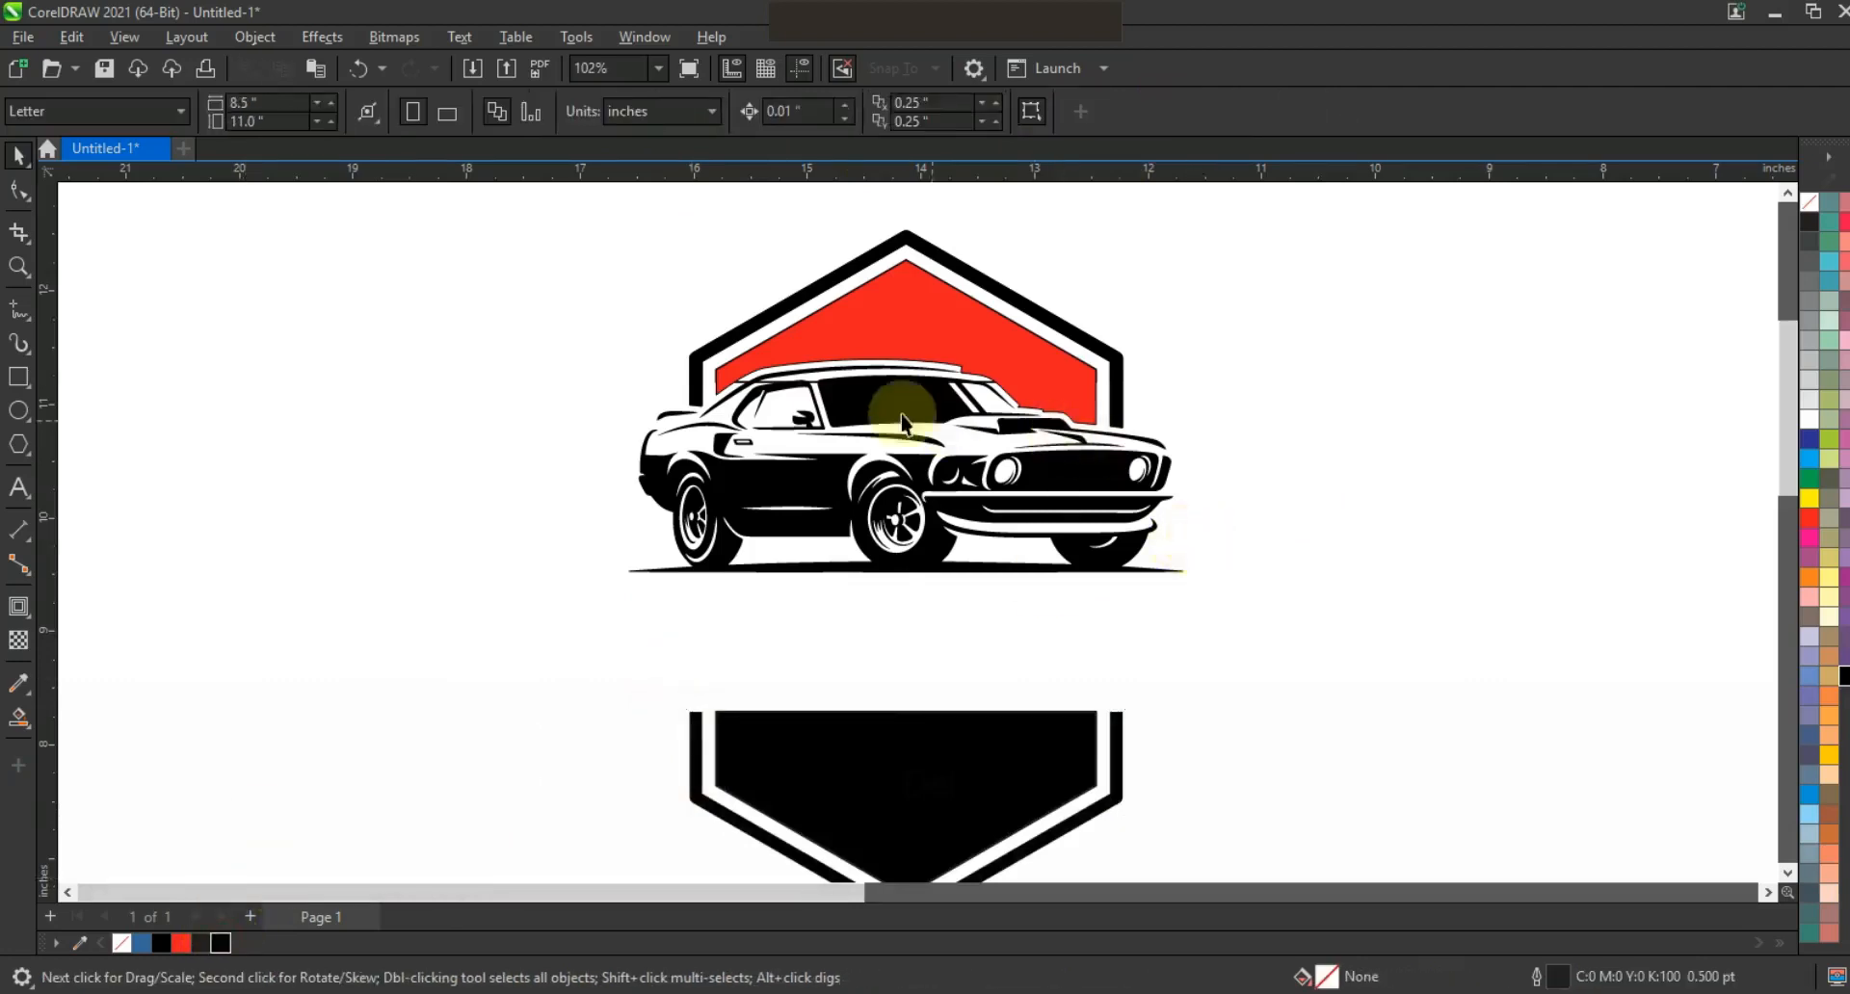
Type the text AUTO OBSESSION in capitals to the left of the badge.
scroll(1269, 575, down, 2)
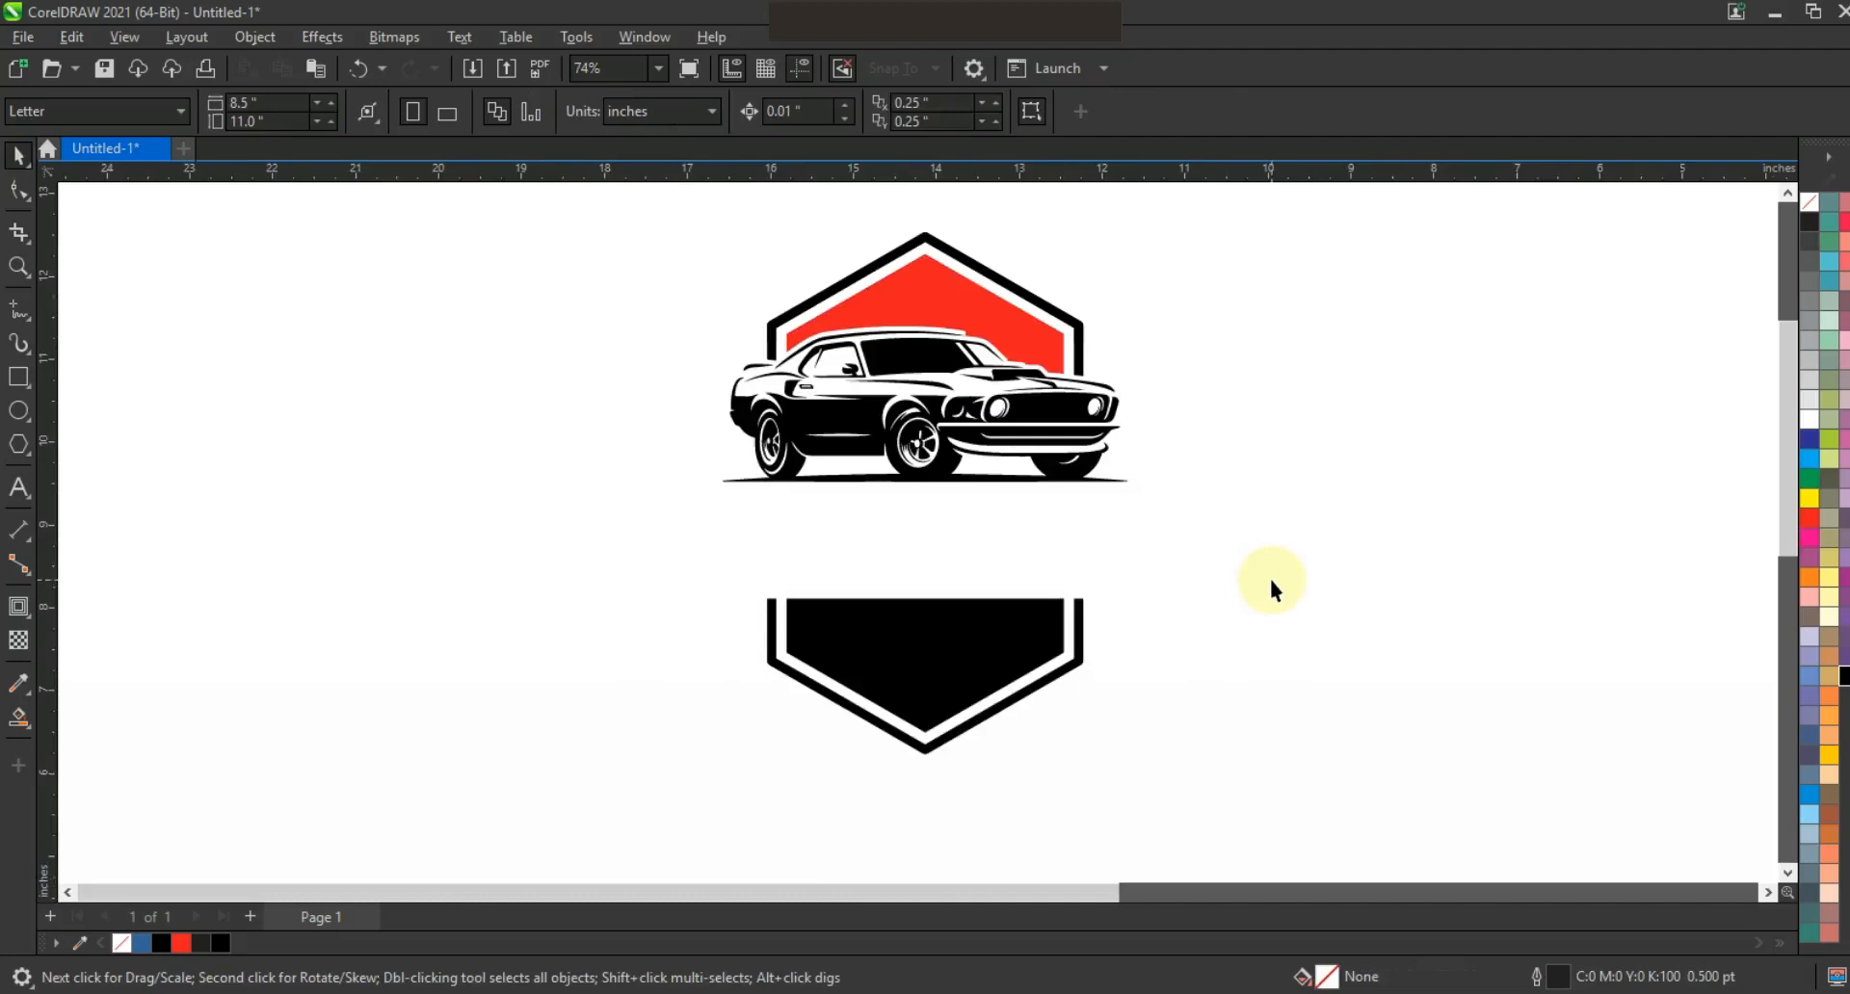
click(19, 488)
click(208, 472)
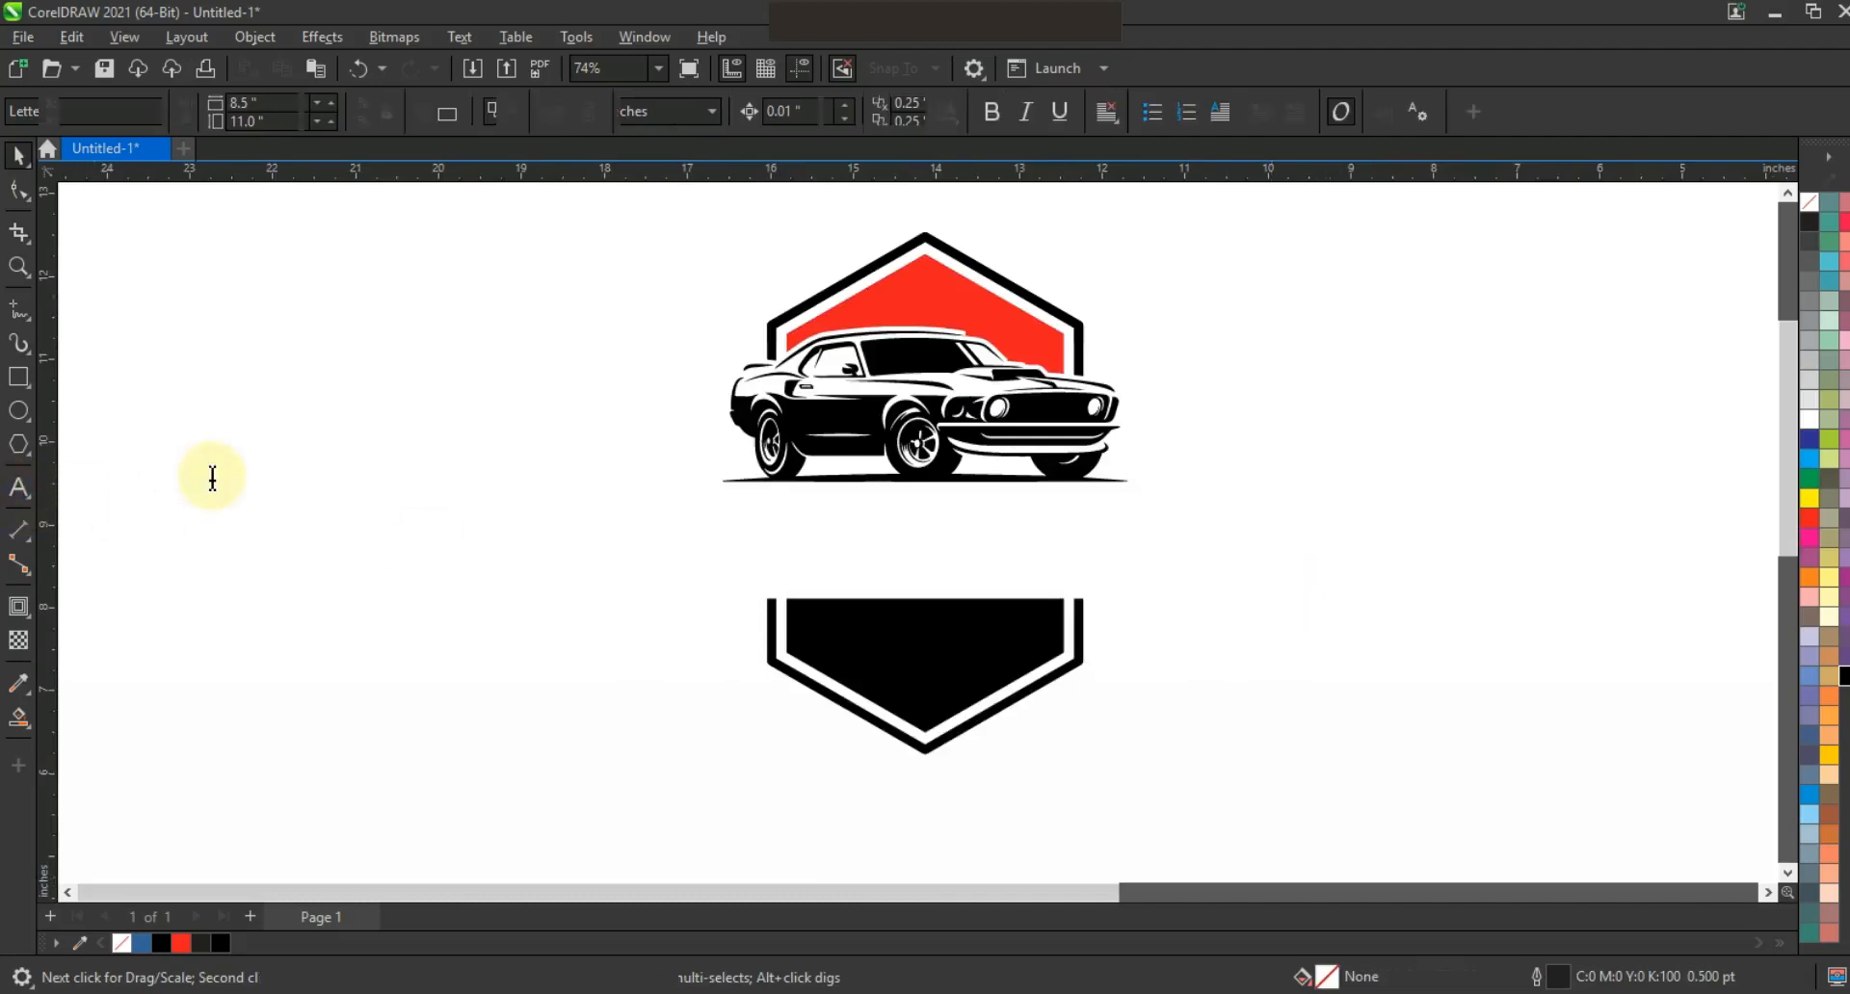
key(Caps_Lock)
text(AUTO OBSESSION)
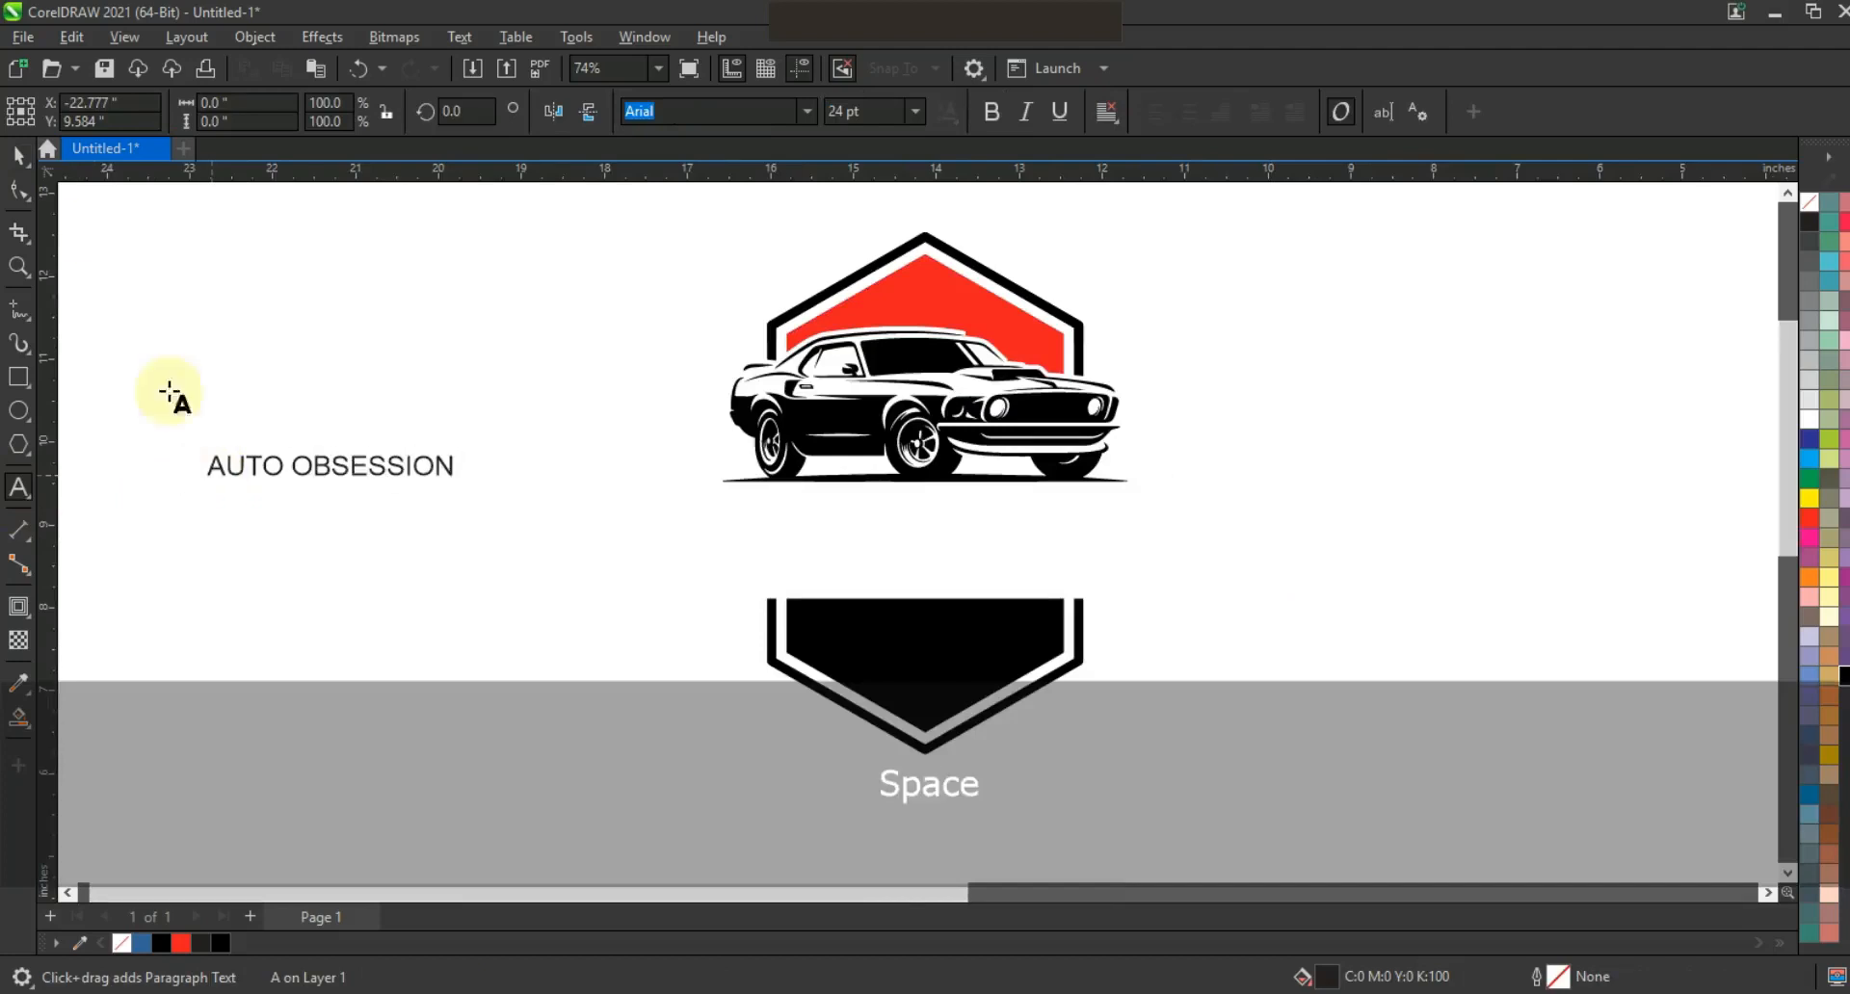
Set the text to Machine BT, move it into the gap below the car, and stretch it to 119.763 pt.
click(18, 154)
click(807, 111)
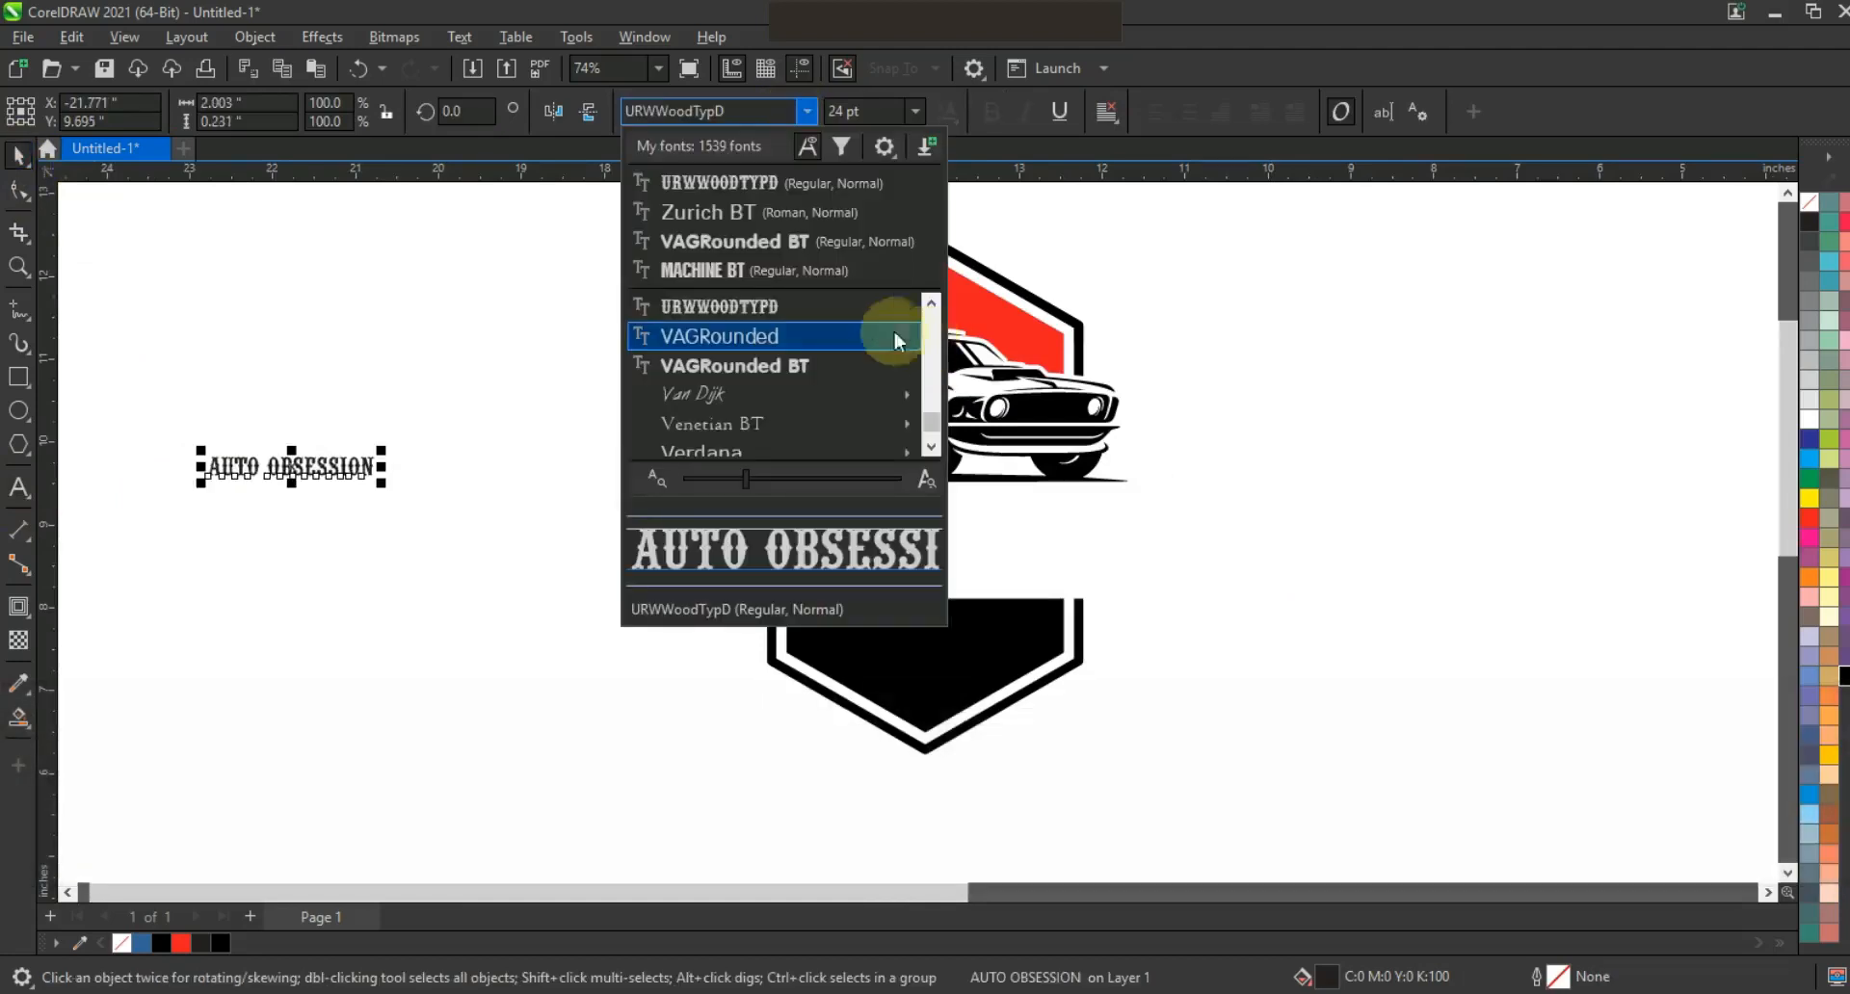
click(674, 270)
drag(376, 487, 549, 553)
drag(502, 491, 1133, 547)
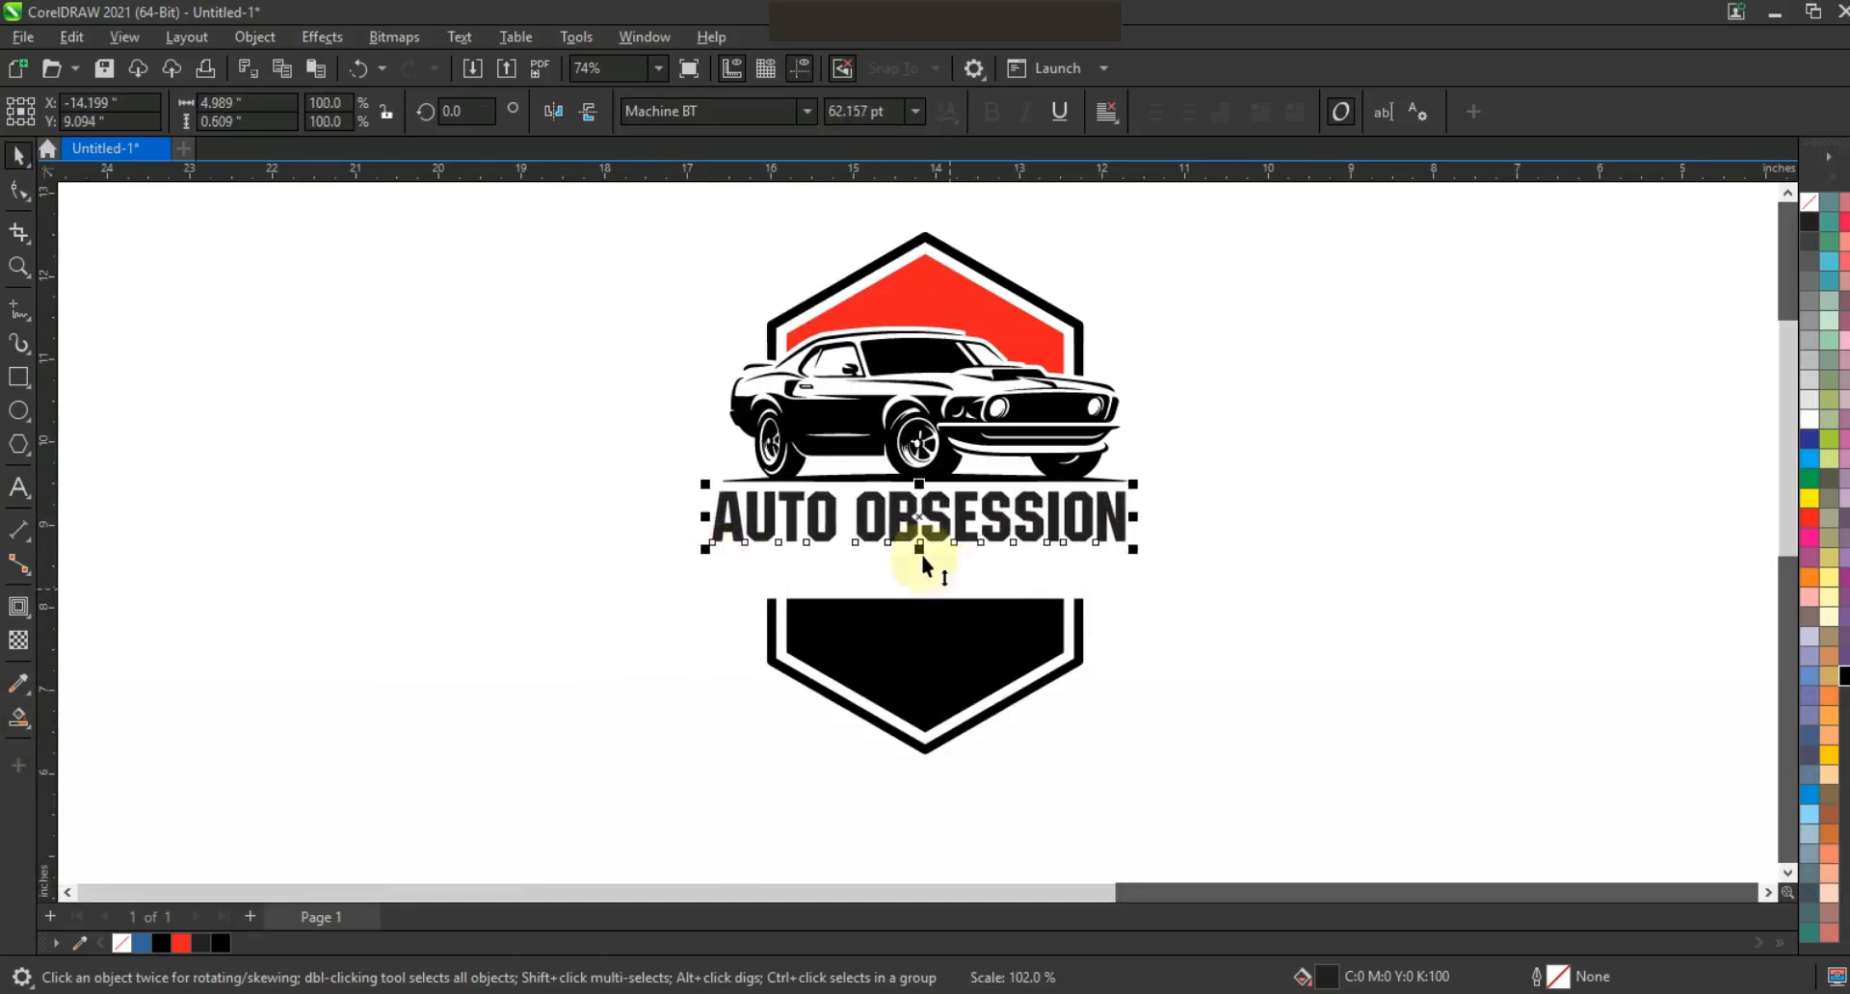
drag(922, 553, 925, 582)
drag(926, 599, 927, 597)
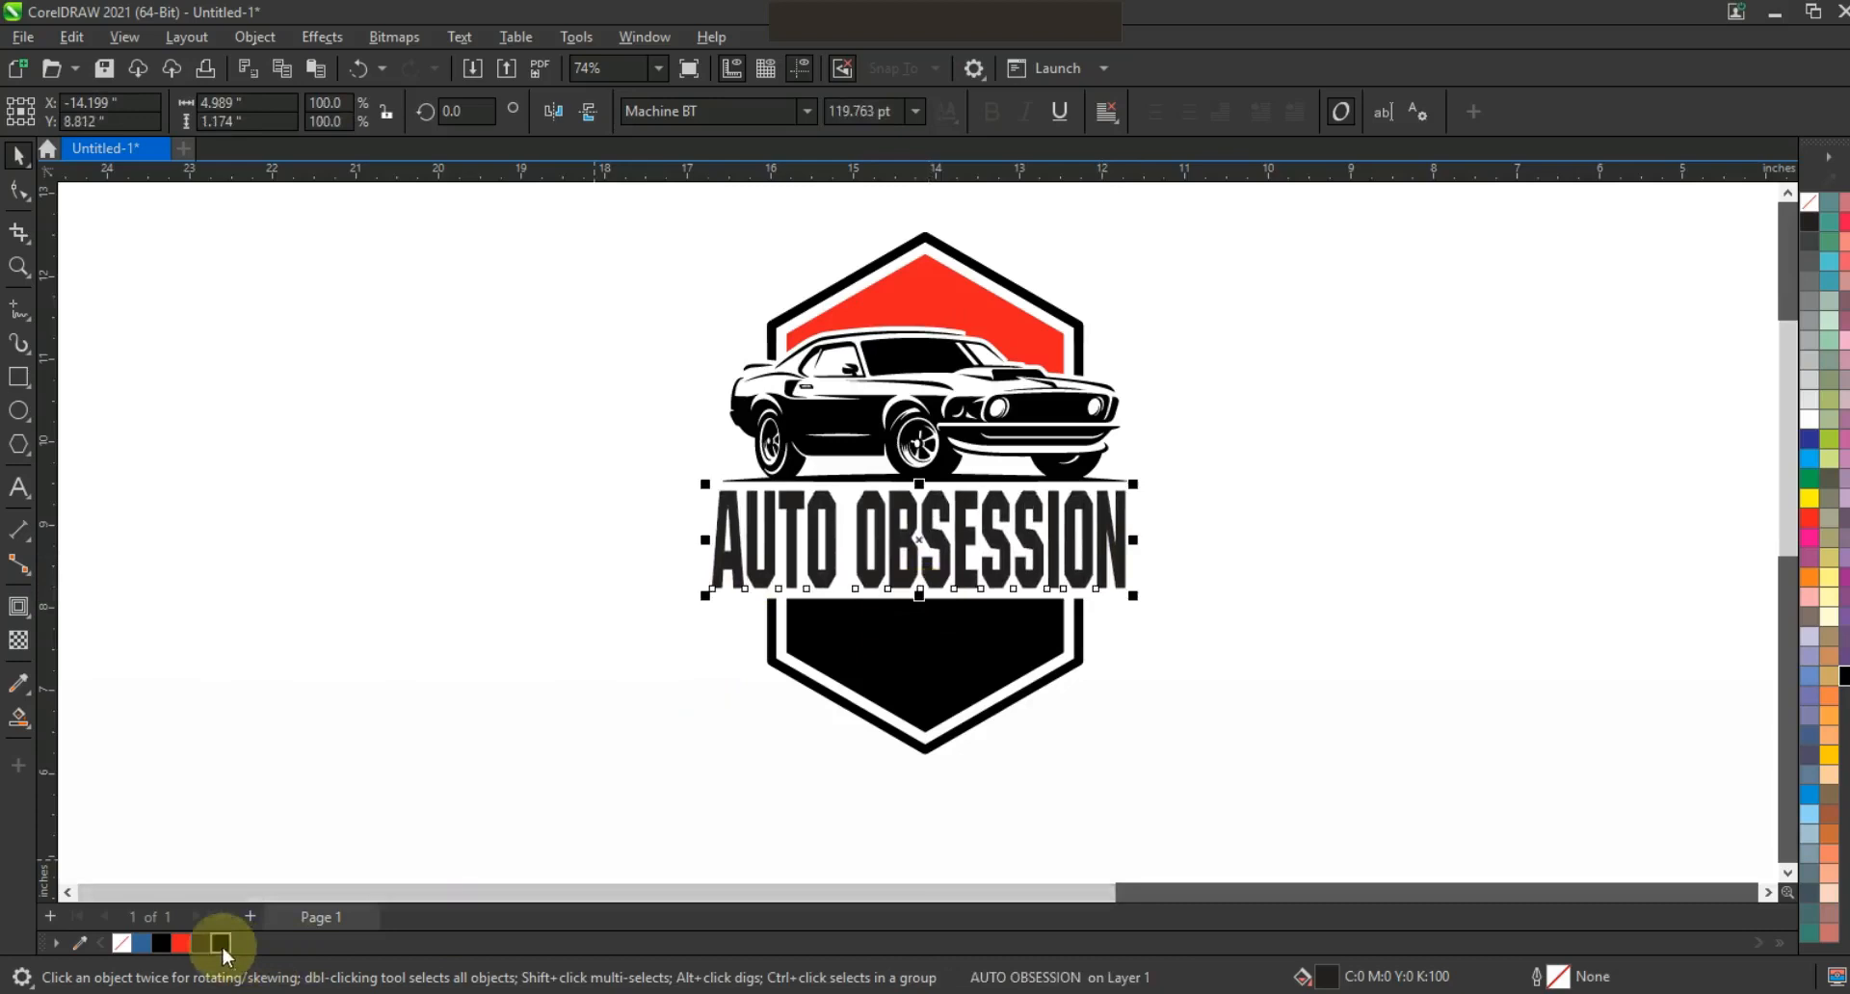
Convert the text to curves with Ctrl+Q and apply an envelope, deleting its middle nodes.
key(ctrl+q)
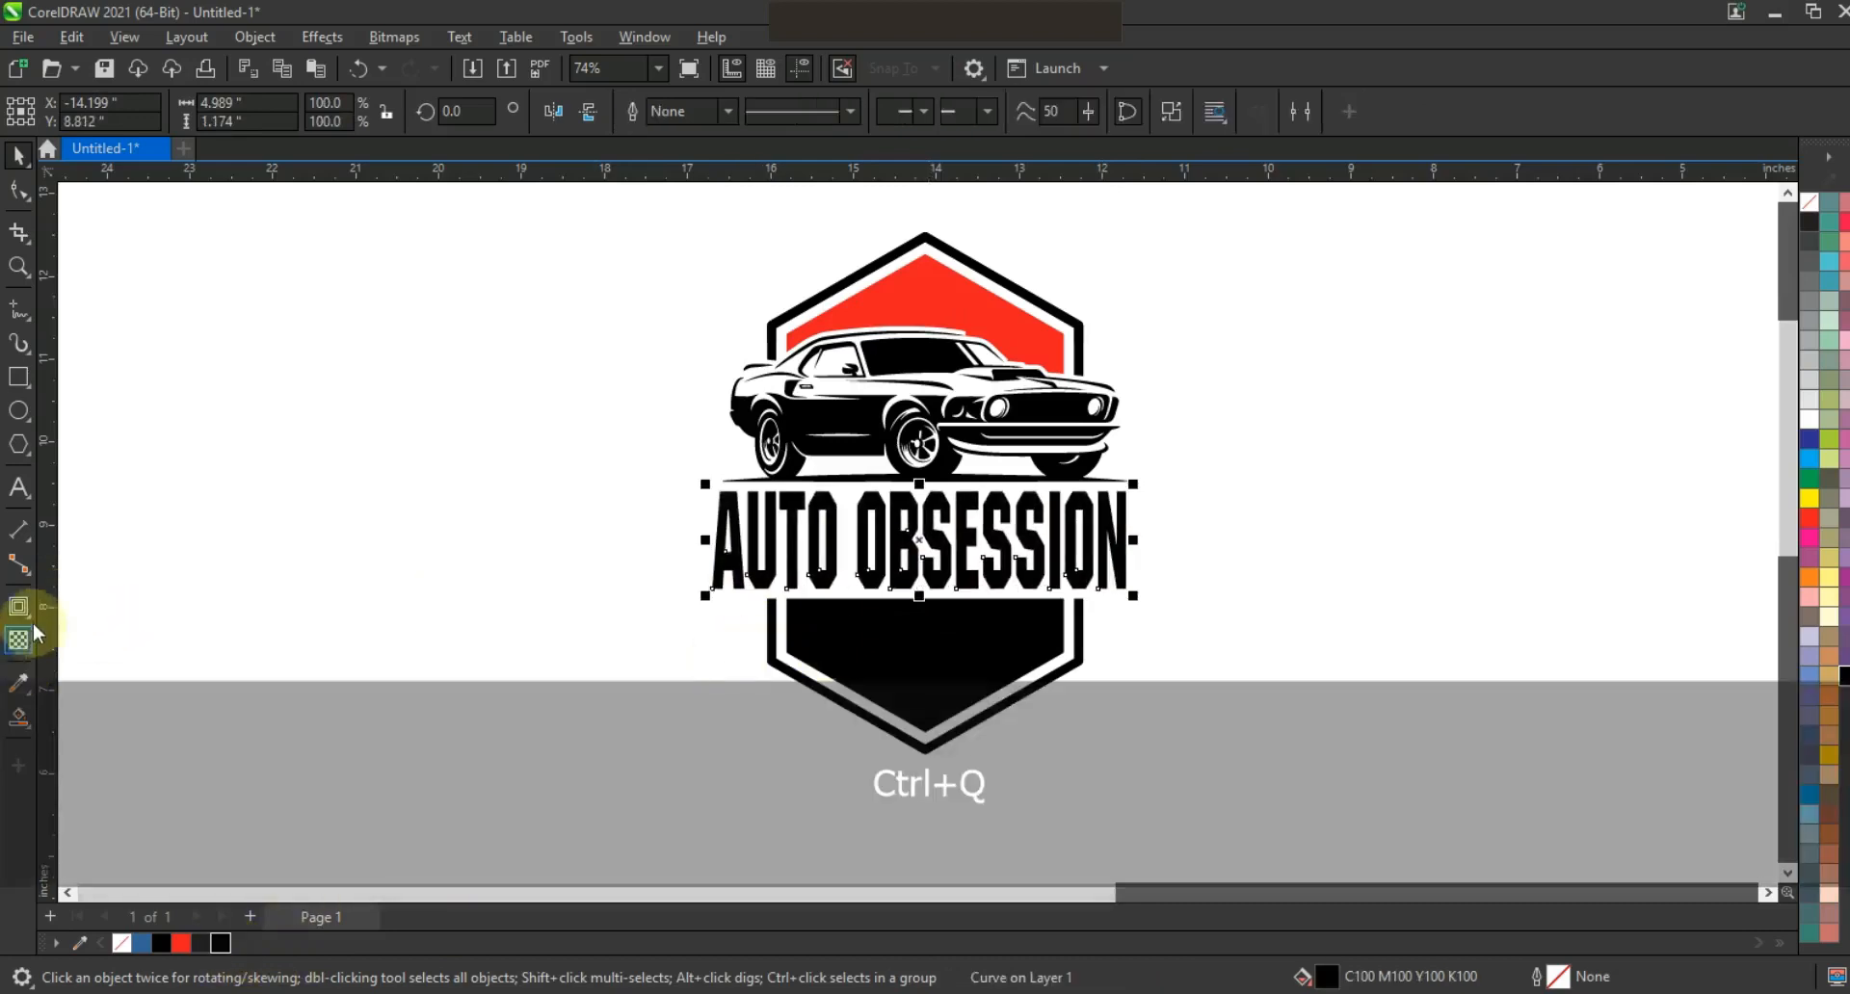
click(20, 615)
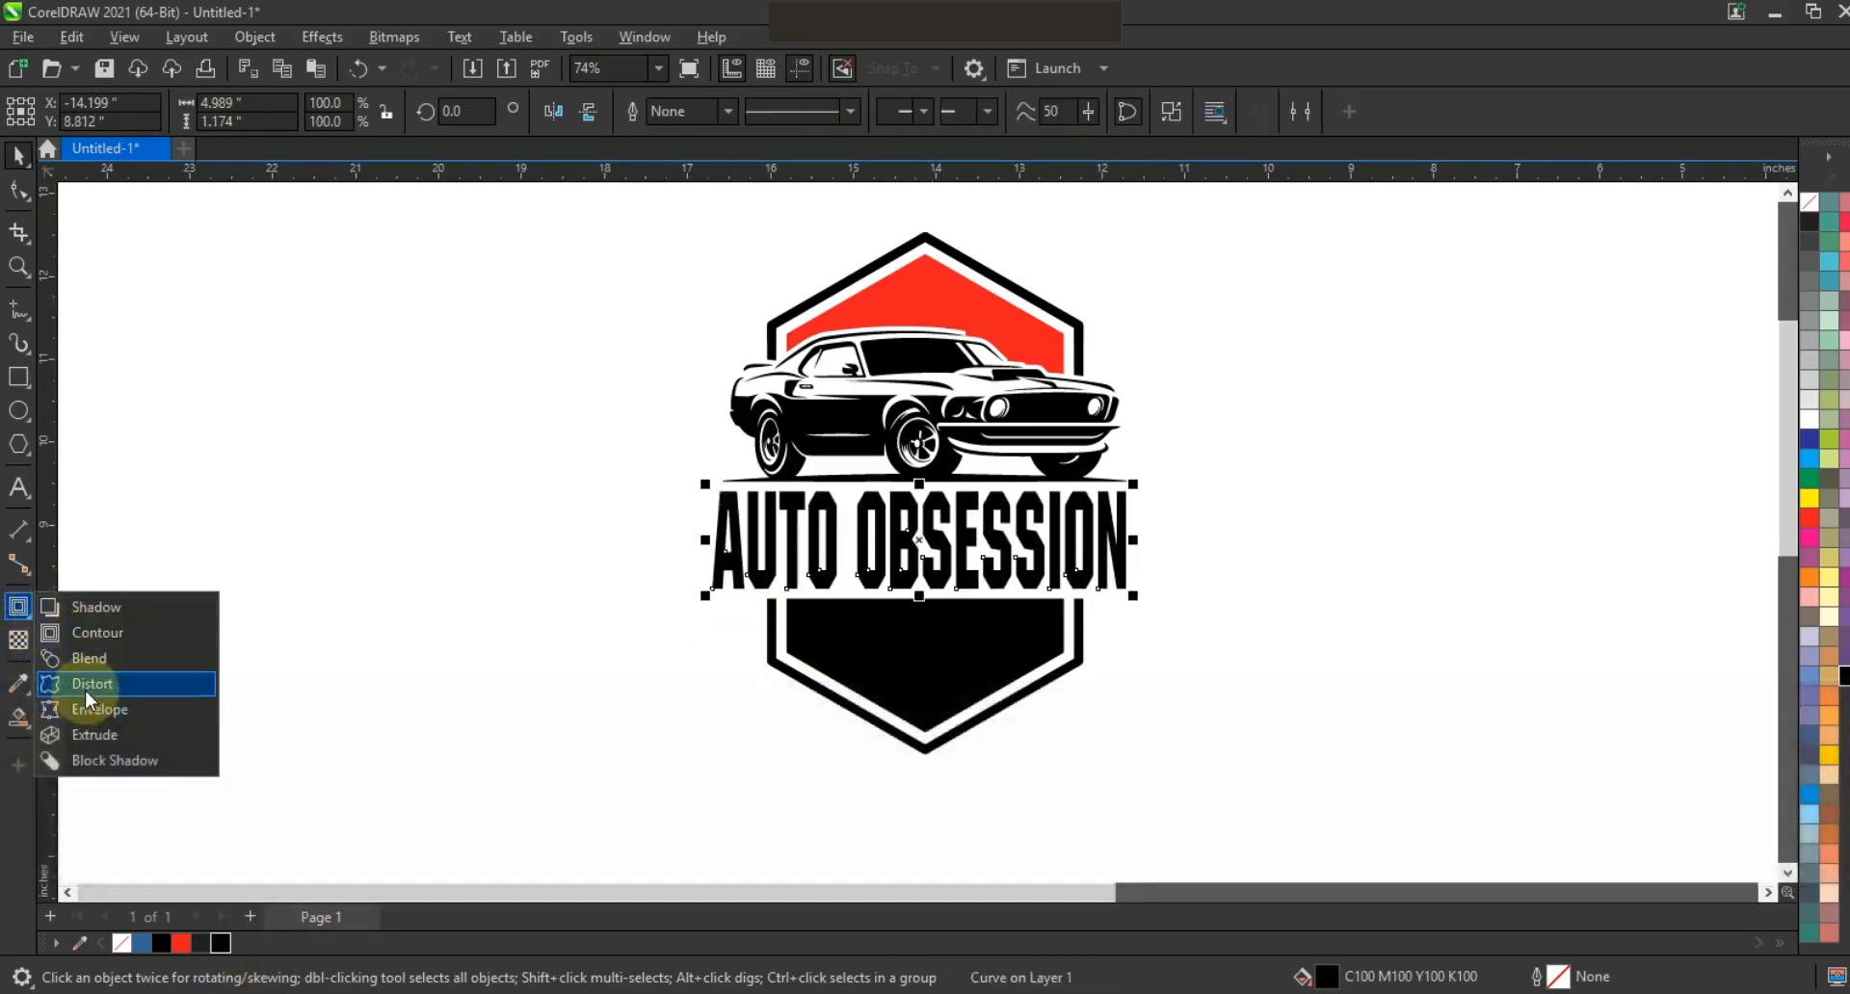
click(87, 710)
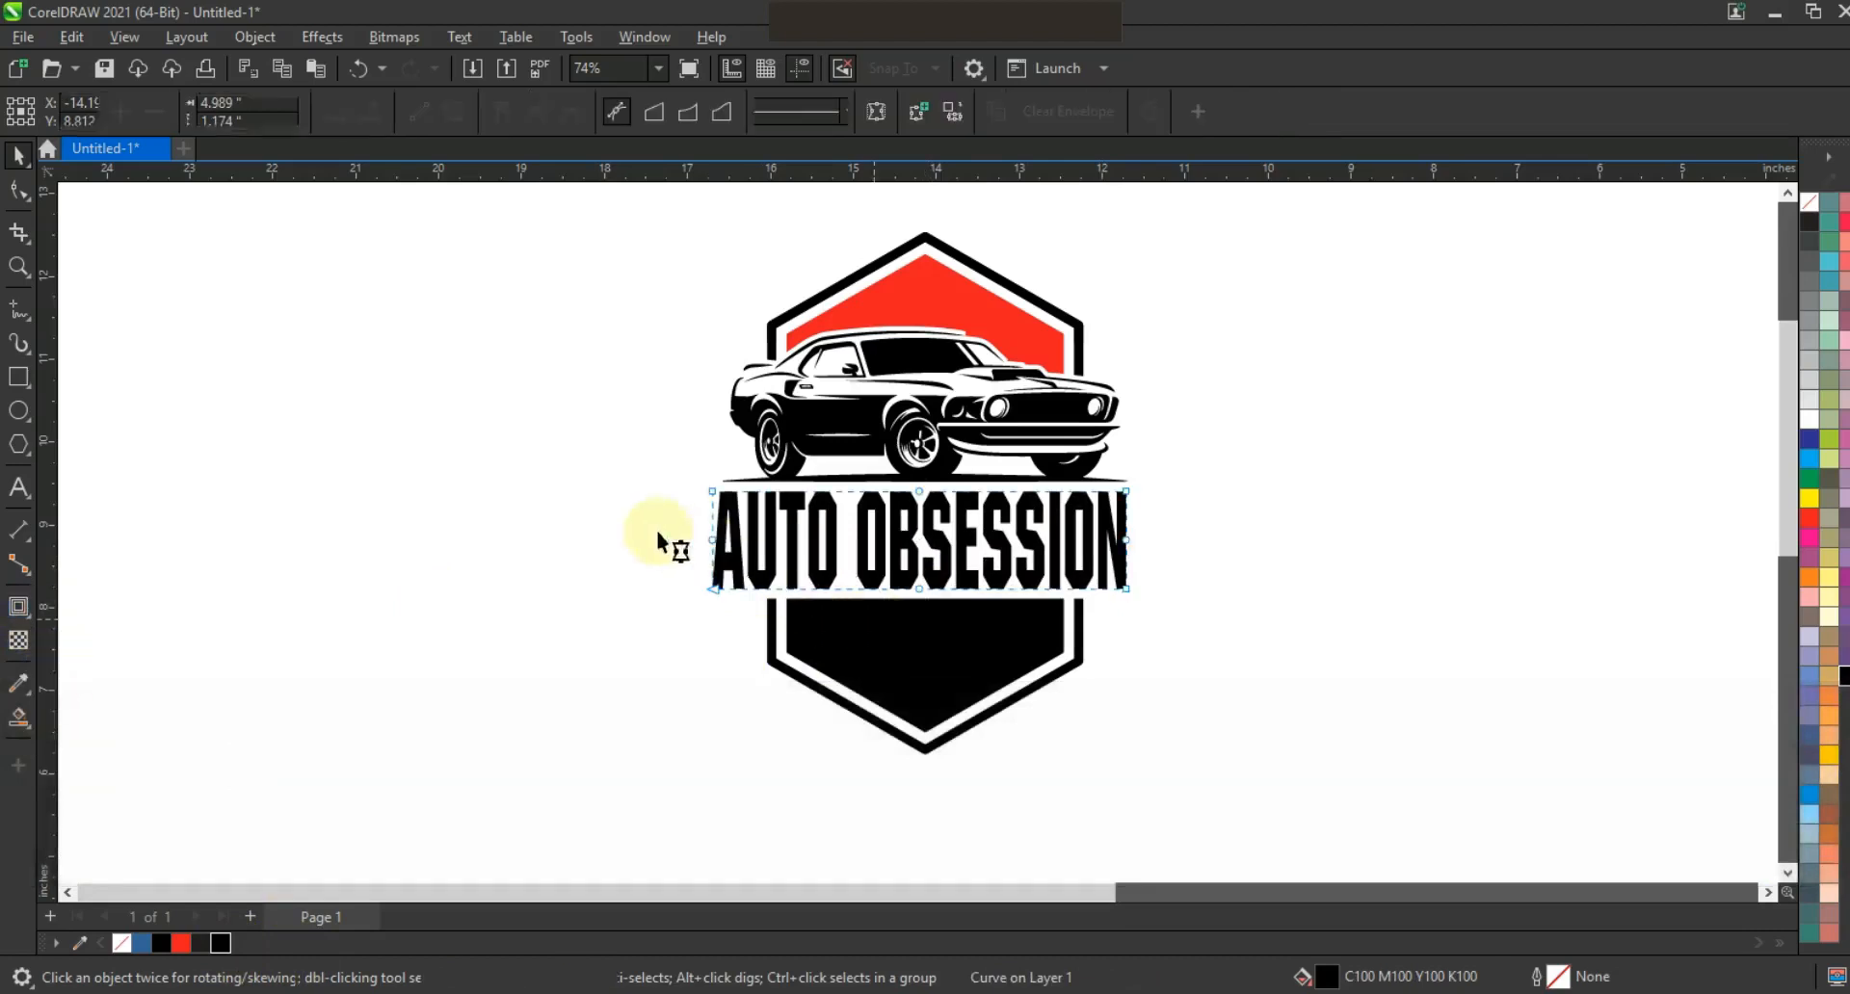
key(Delete)
drag(986, 467, 865, 609)
key(Delete)
drag(1172, 480, 549, 657)
Make the envelope edges curves and bend the bottom edge upward into a gentle arch.
click(425, 119)
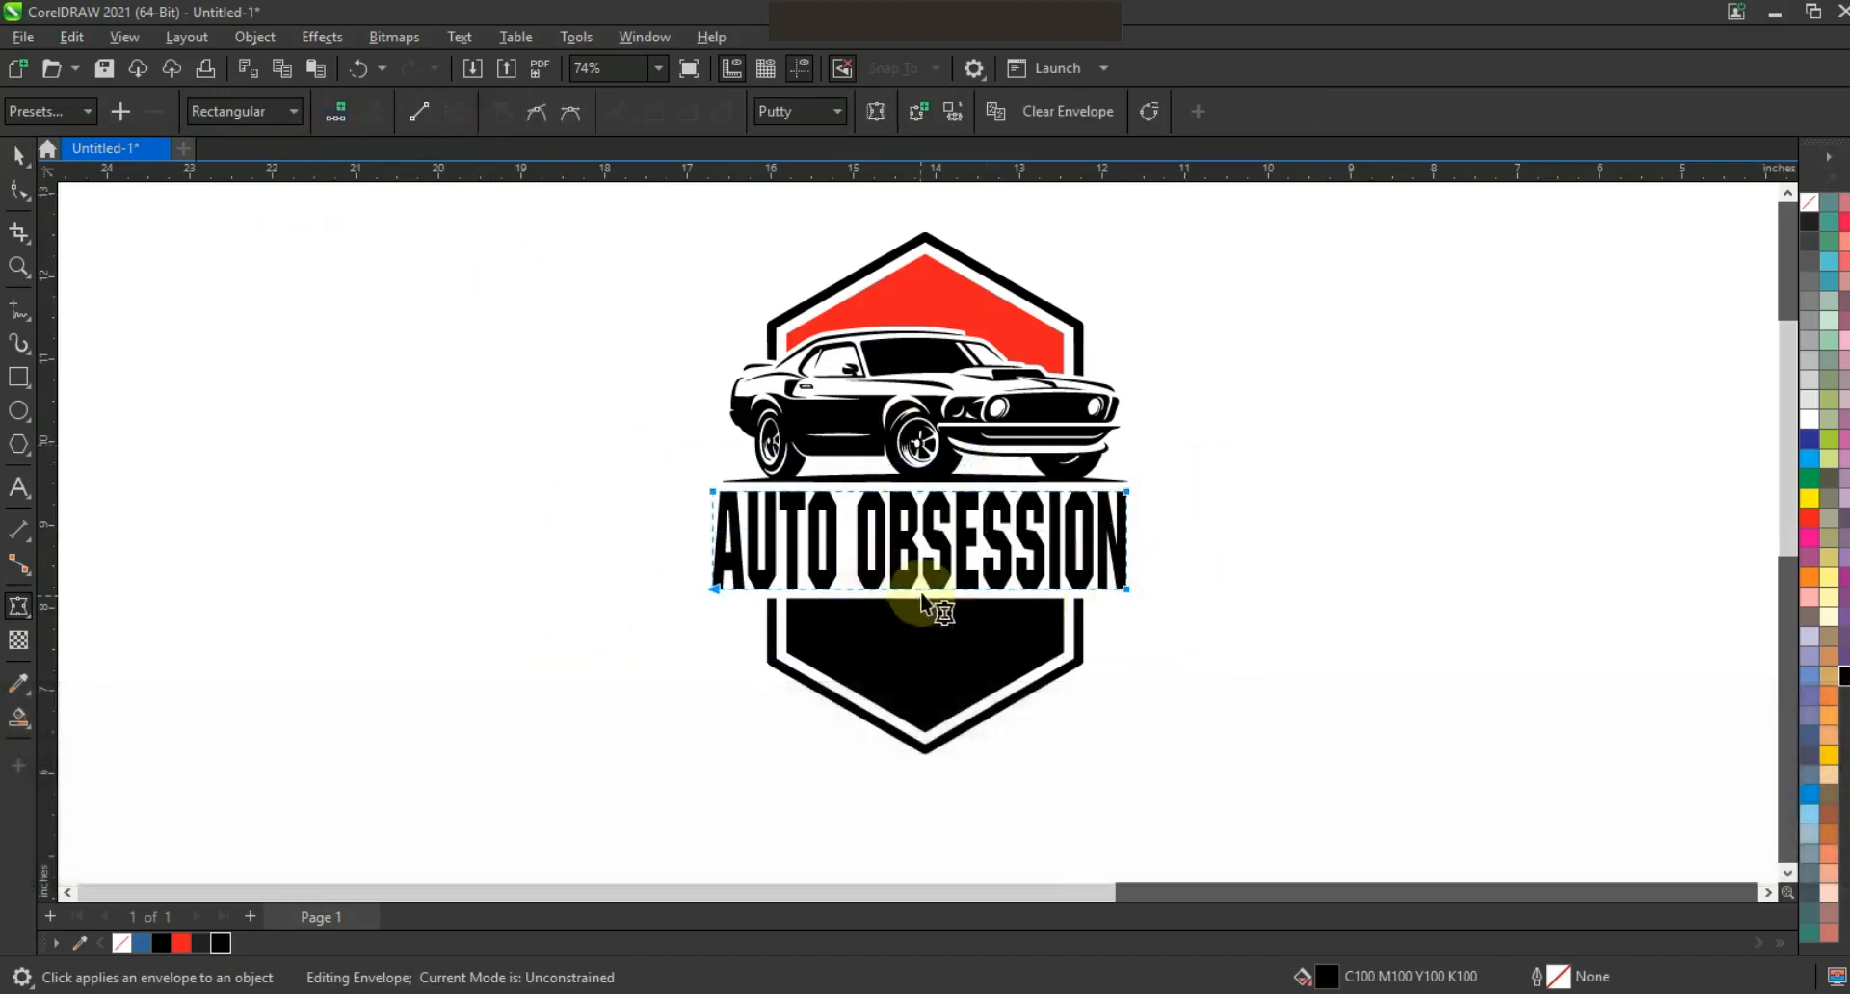
drag(925, 590, 919, 549)
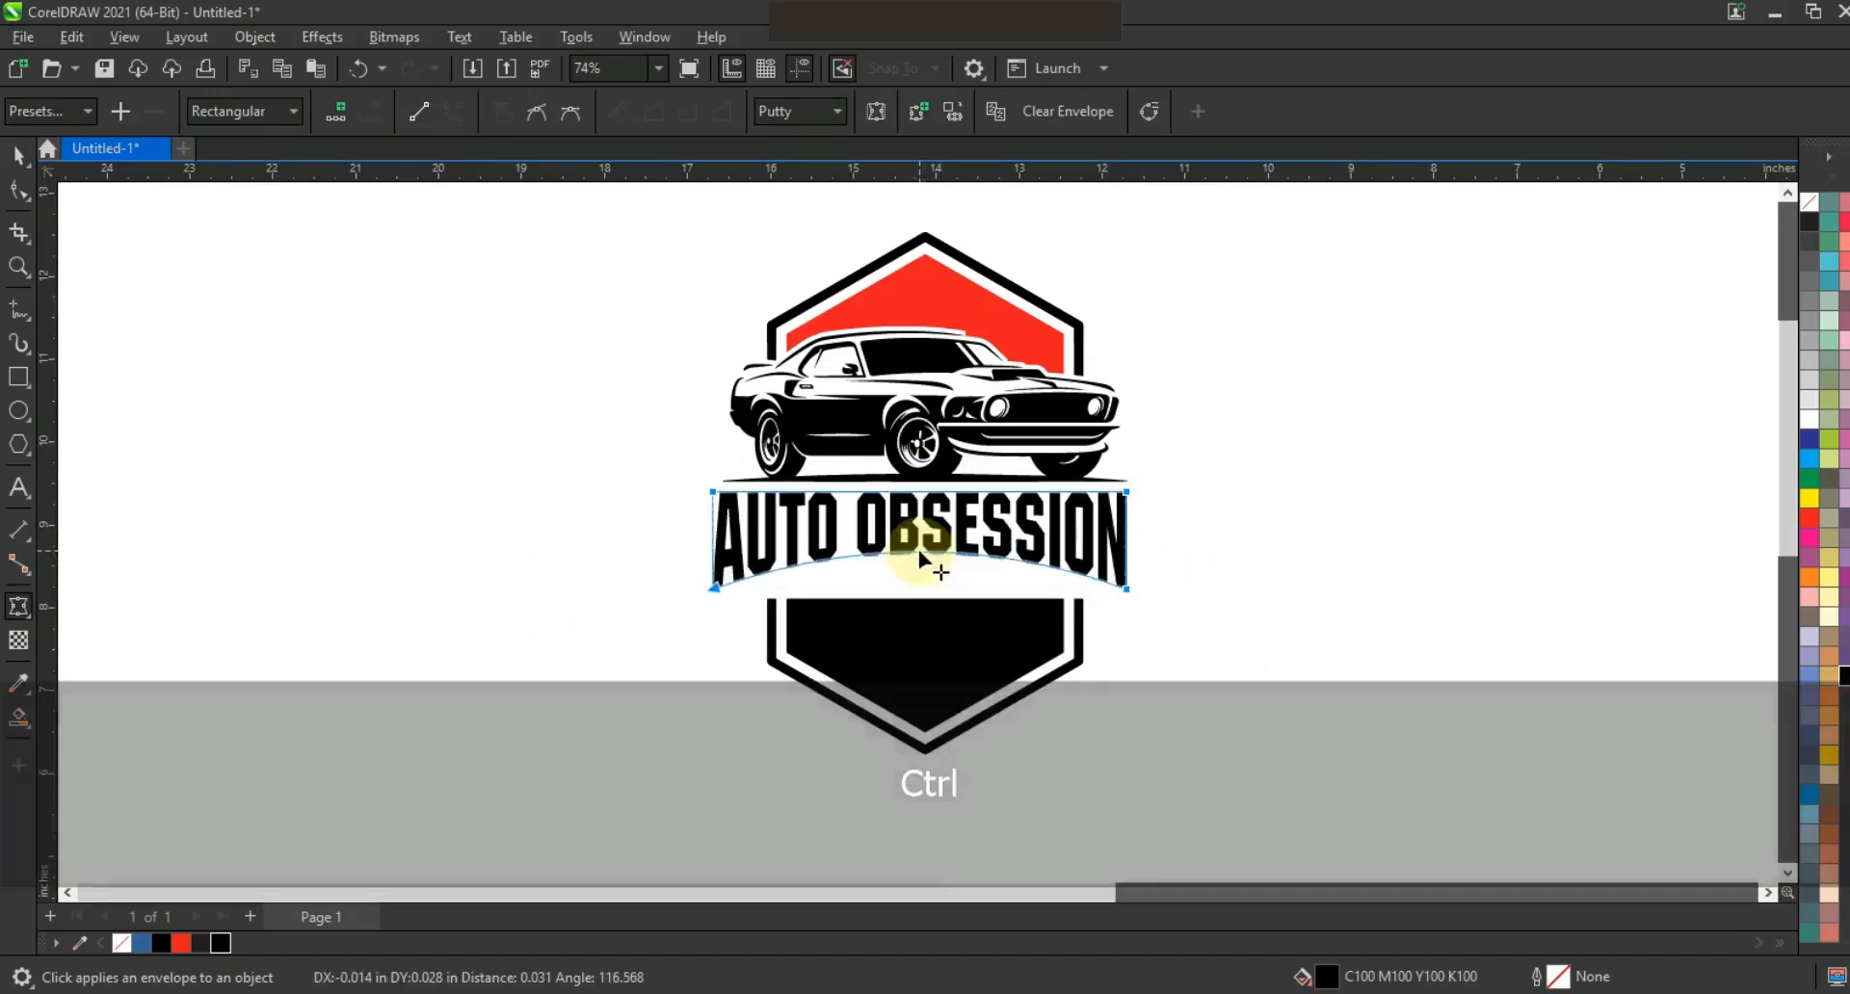
click(18, 267)
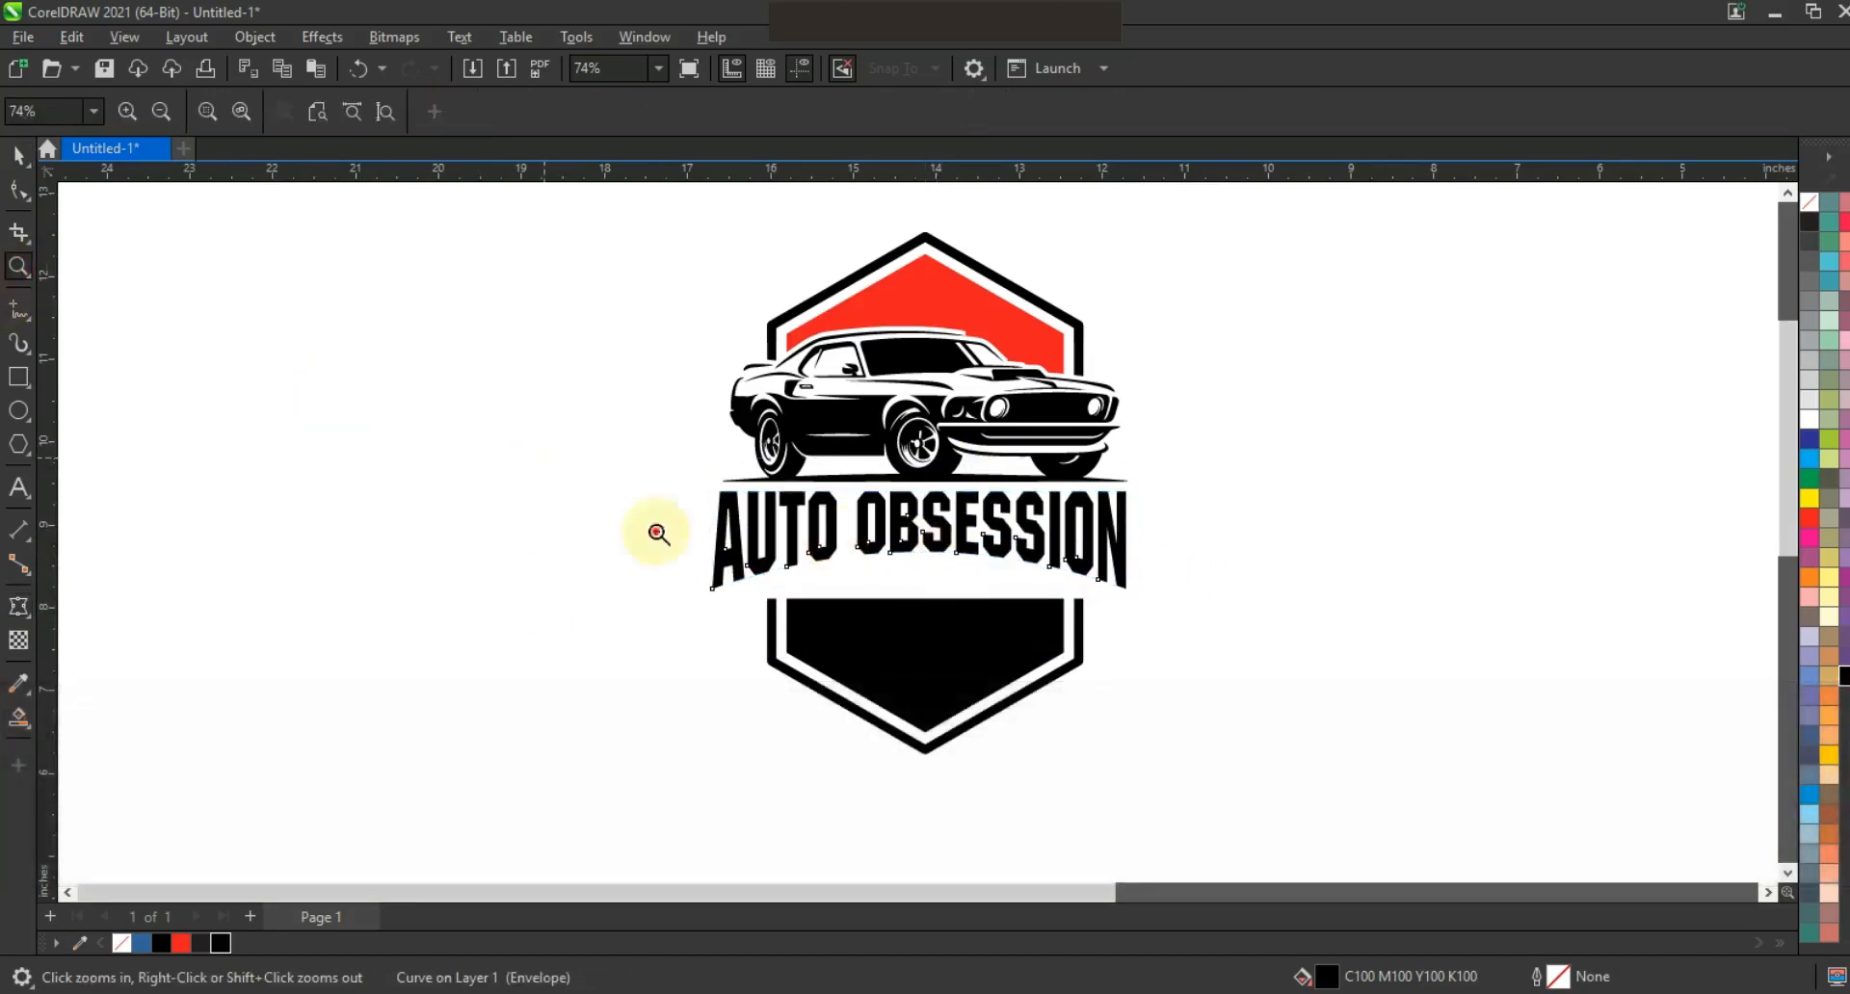
click(658, 533)
Draw a large ellipse over the lower shield and centre-align it with the shield parts.
click(18, 411)
mouse_move(1250, 779)
mouse_down()
mouse_move(453, 446)
mouse_move(449, 385)
mouse_up()
click(28, 170)
drag(1333, 343, 379, 816)
key(c)
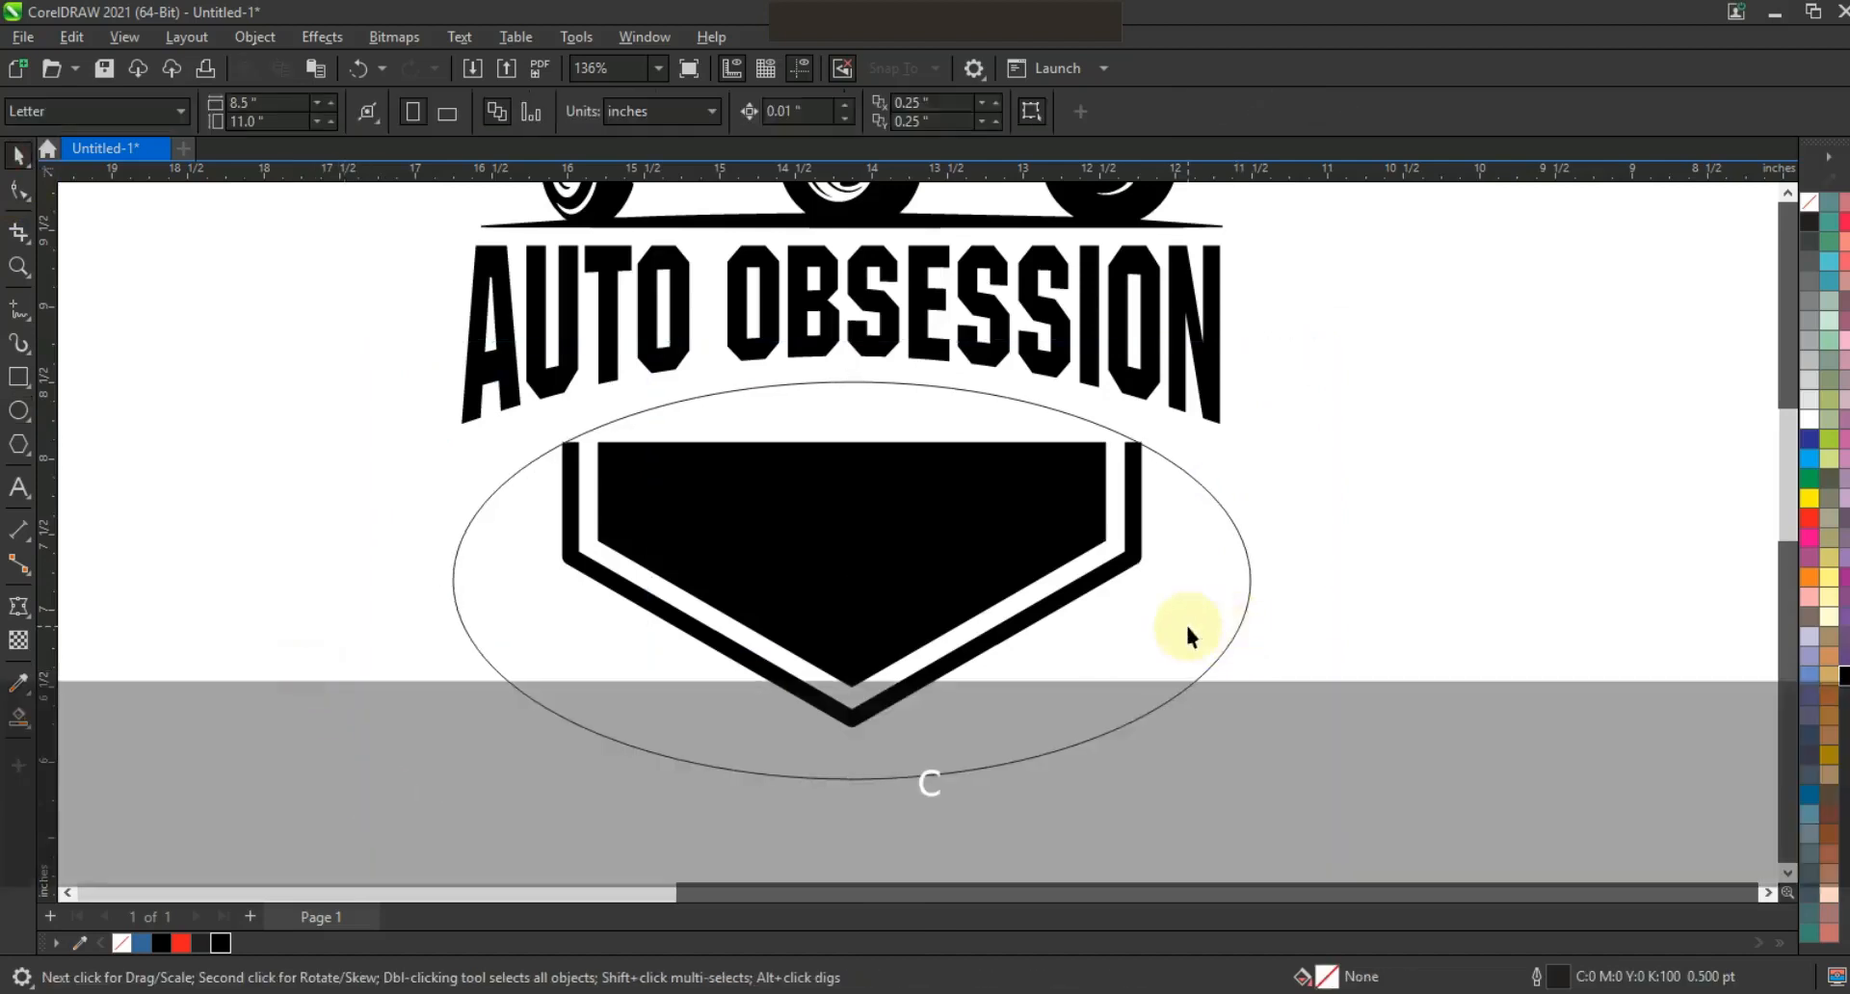
click(1230, 645)
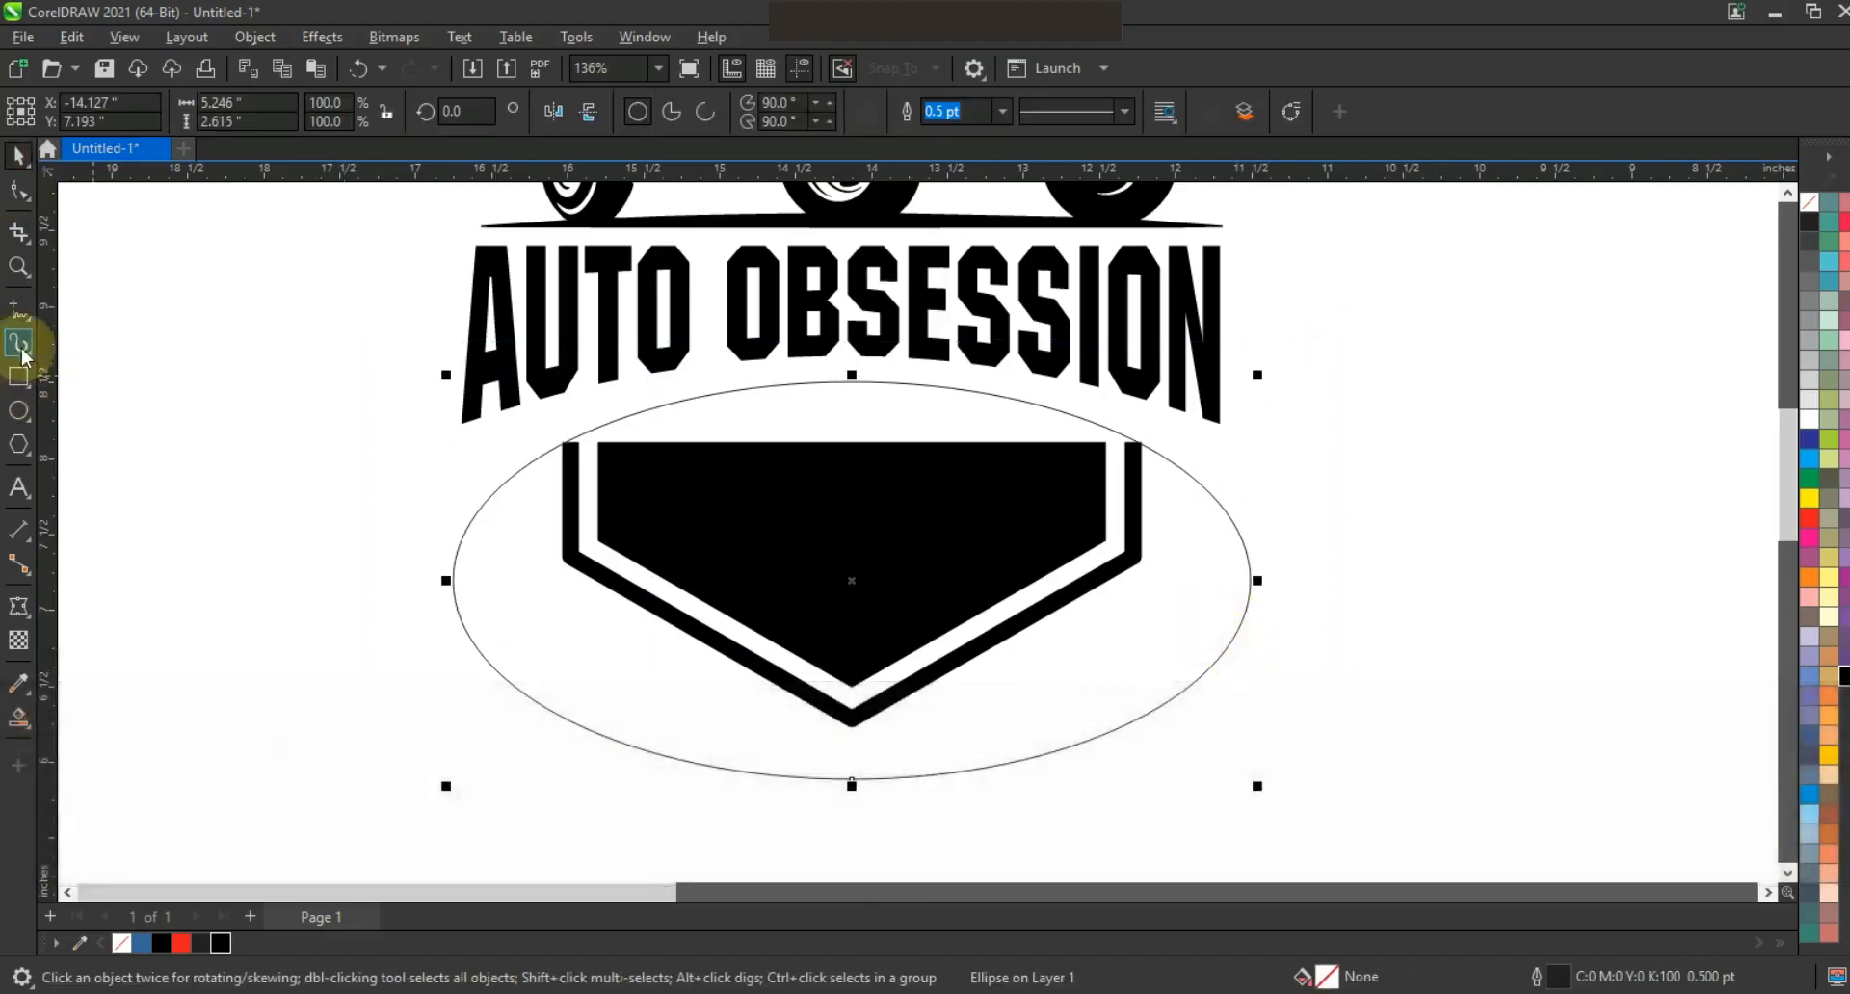
Draw a horizontal line across the shield and Smart Fill the arc region and side pieces.
key(F5)
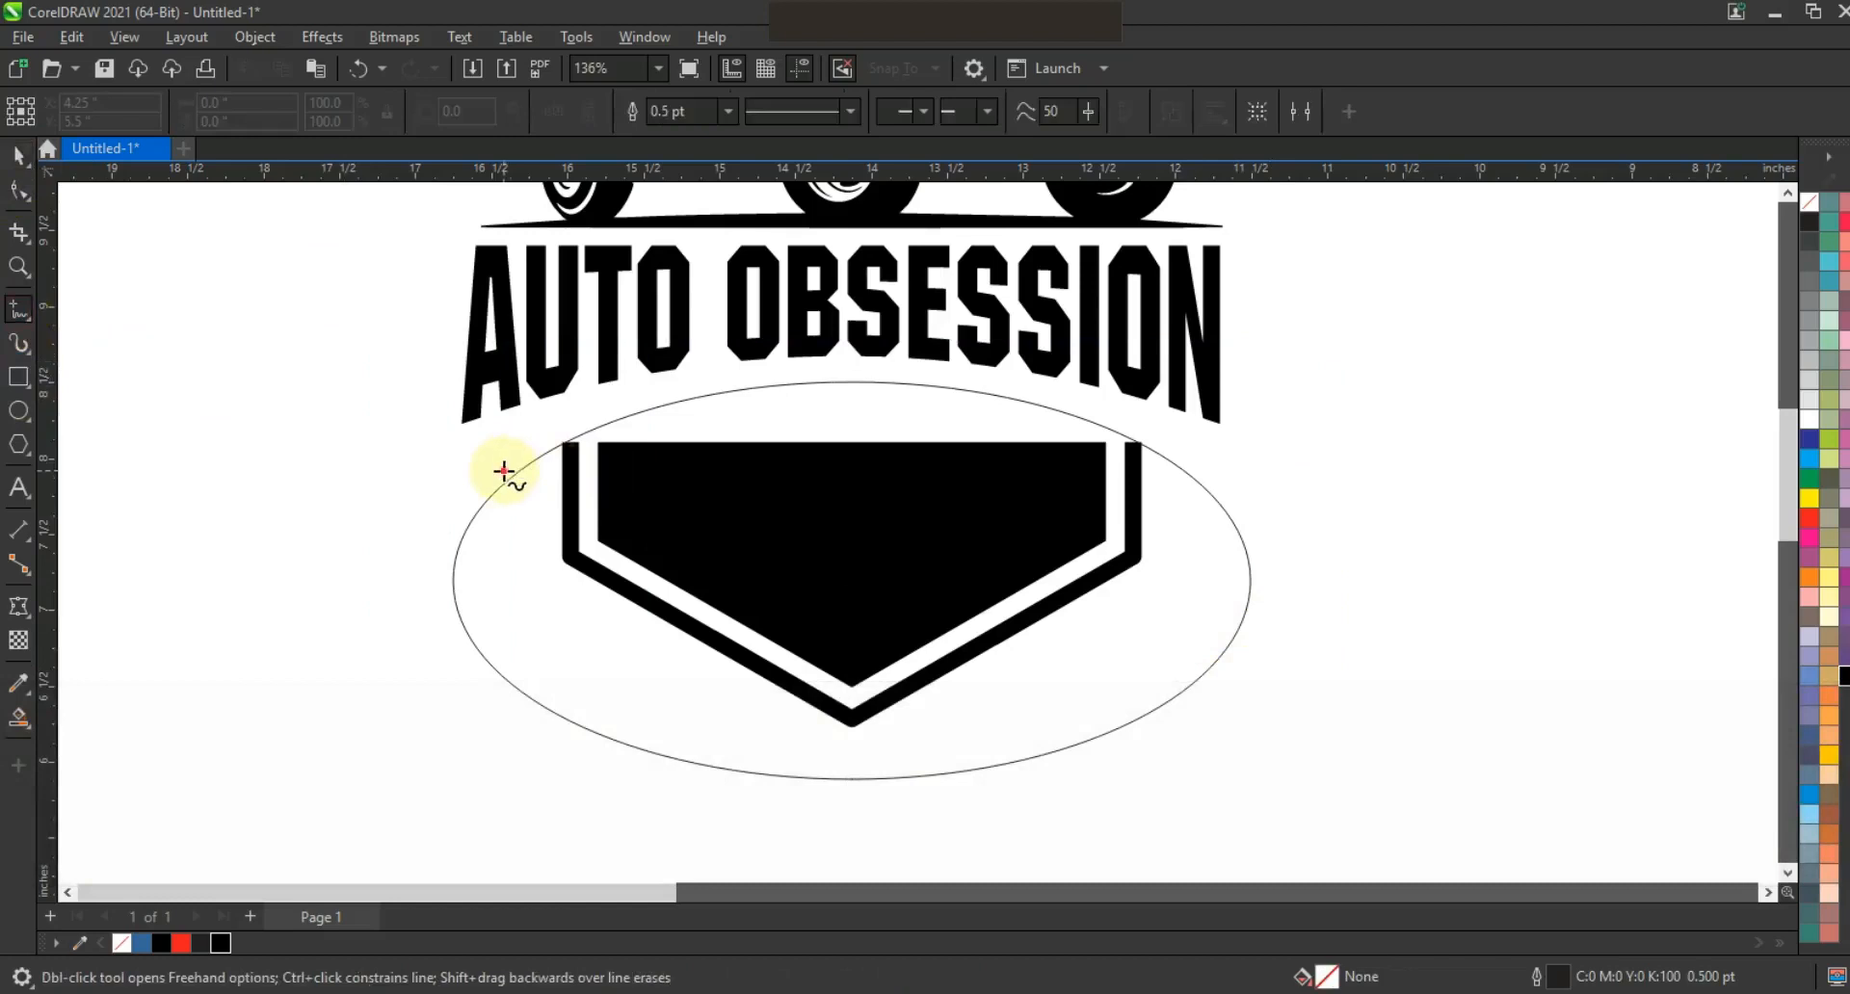
click(504, 471)
click(1214, 471)
click(19, 716)
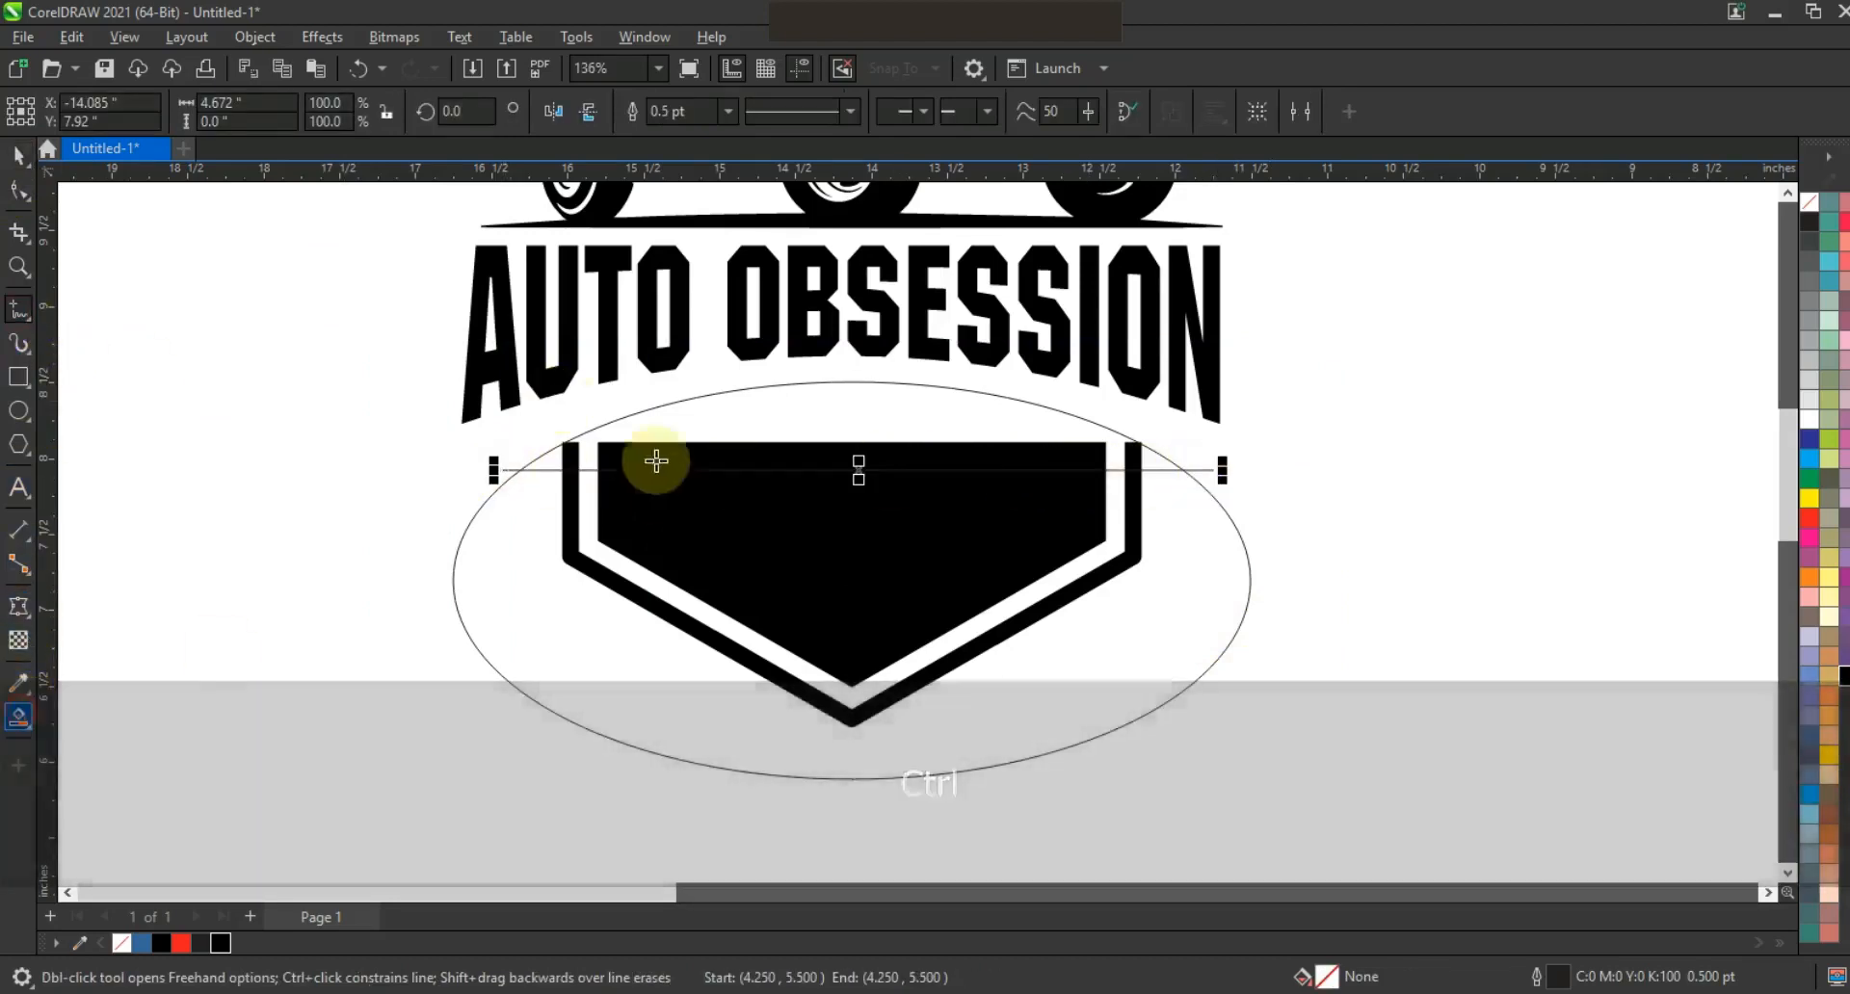
click(544, 458)
click(578, 432)
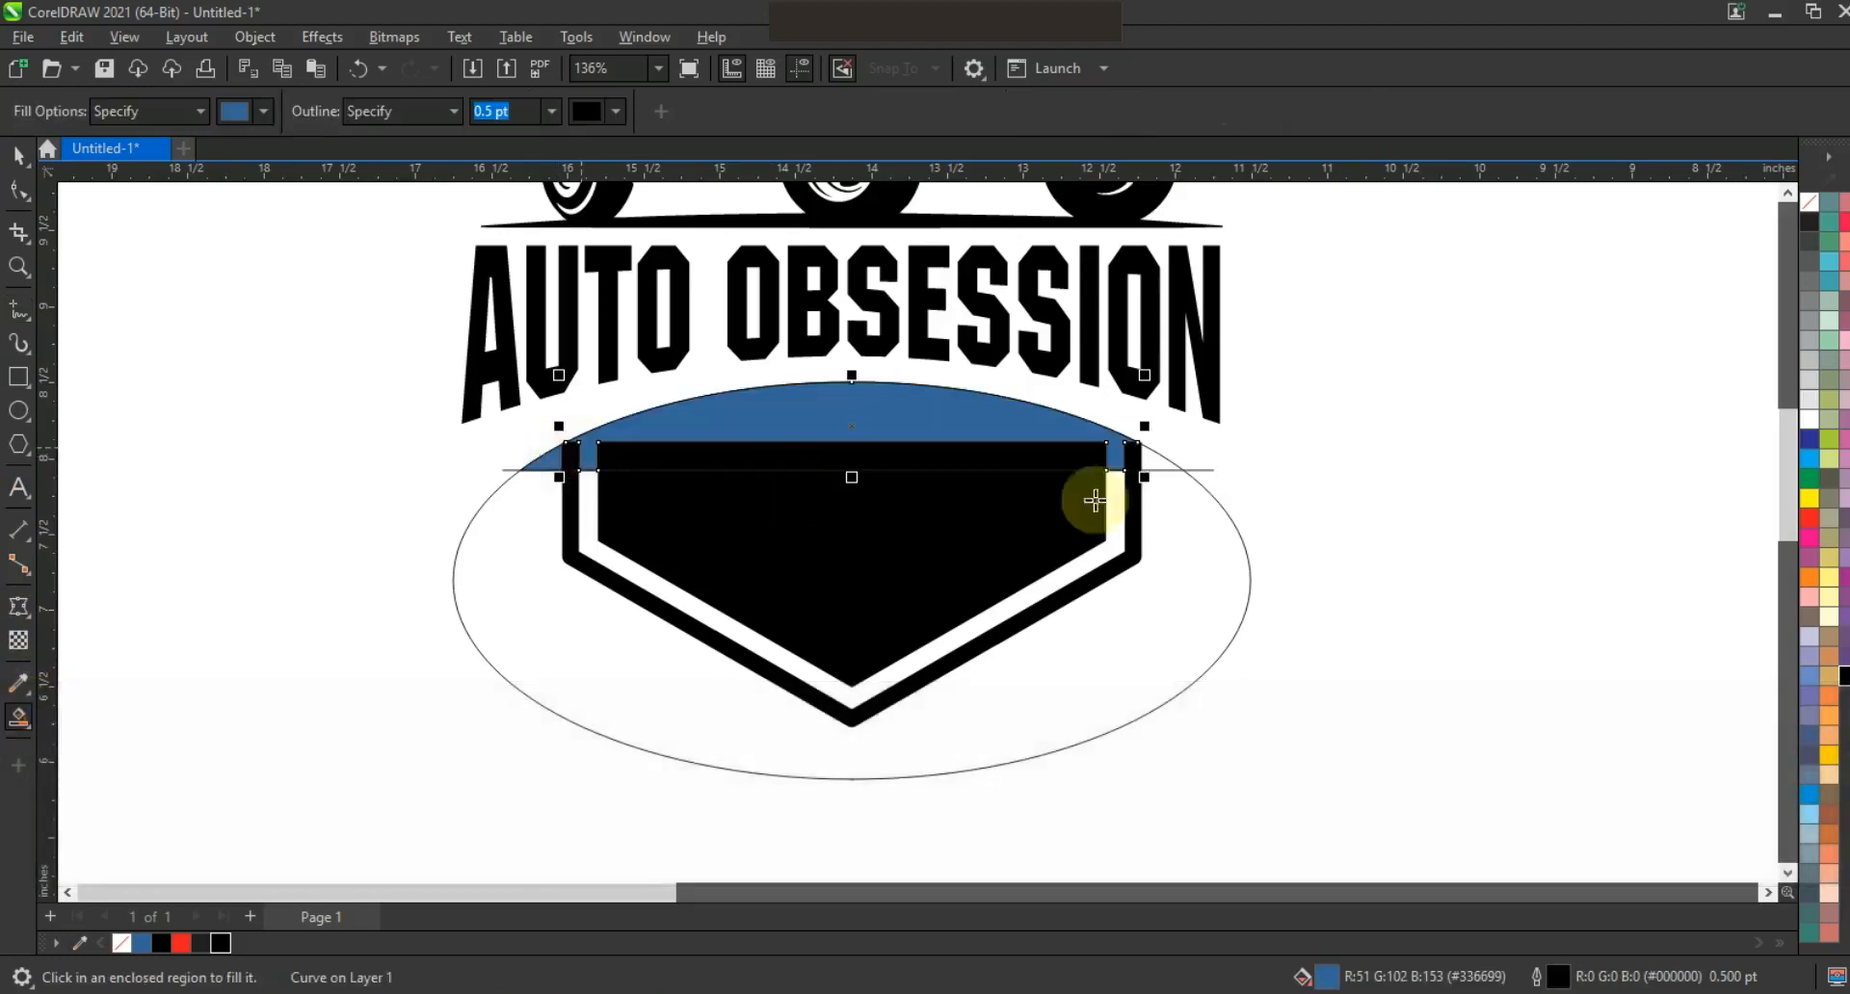
click(1159, 461)
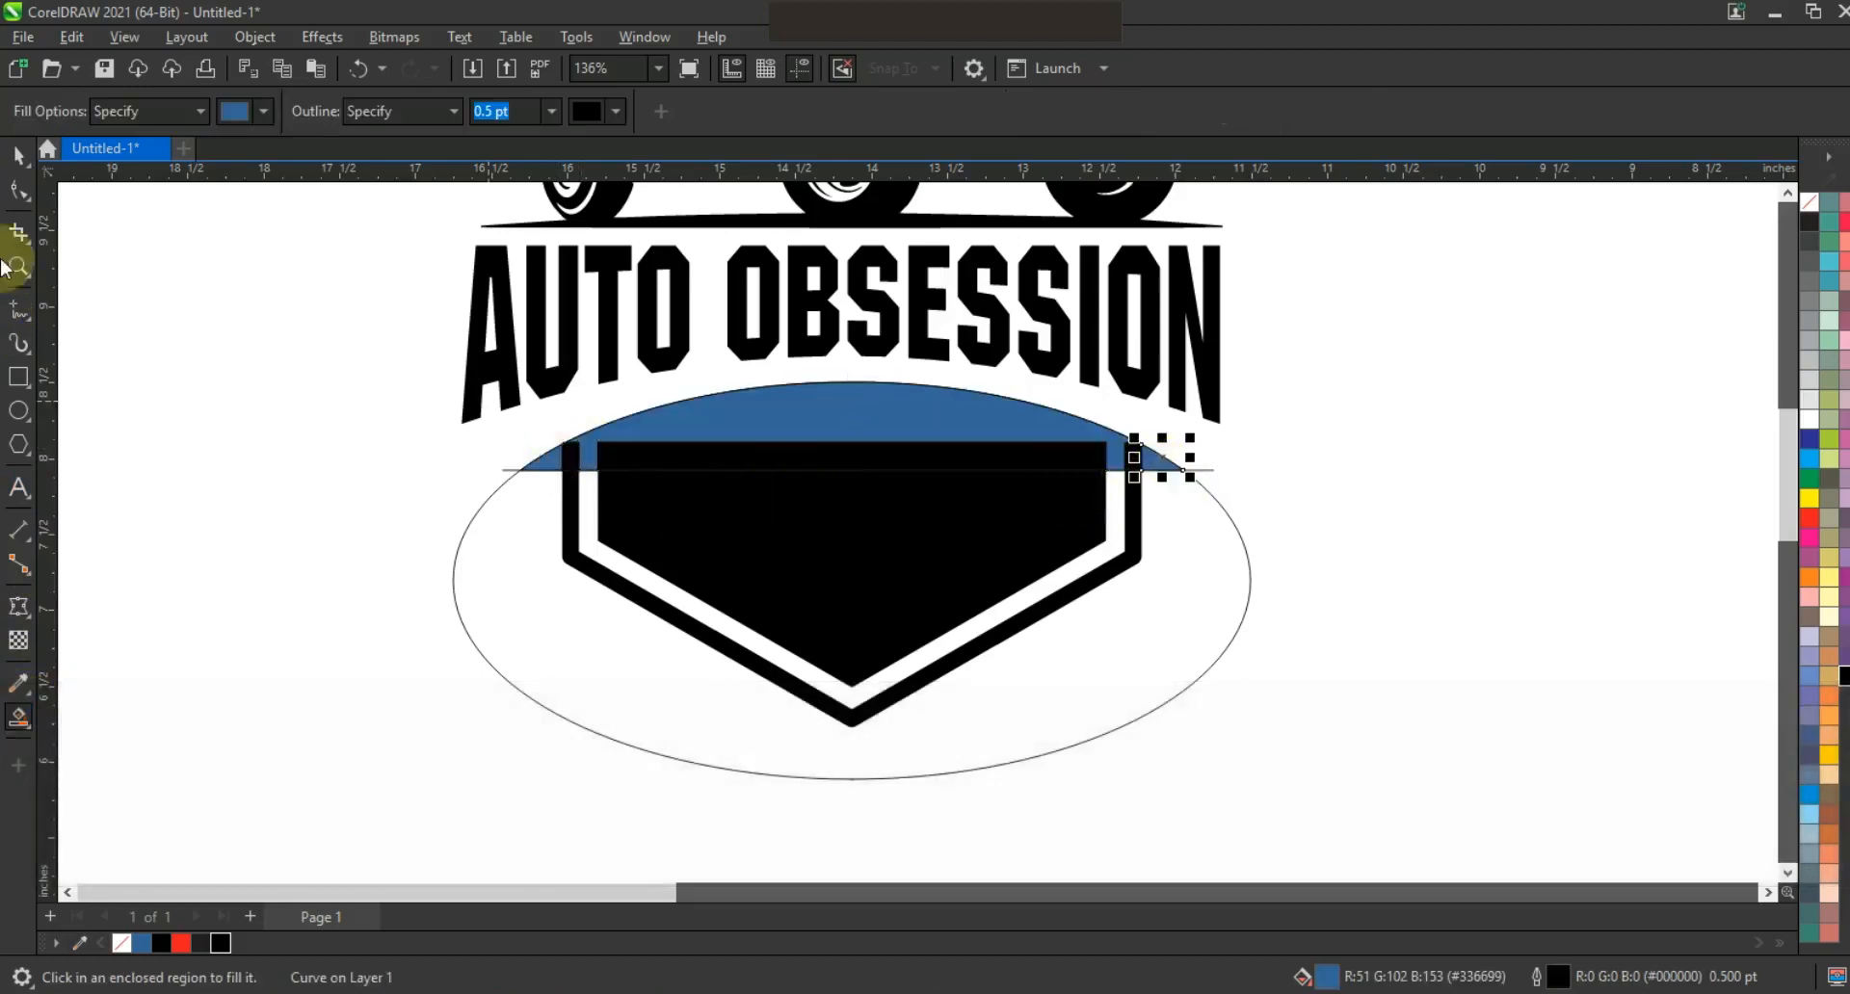
Delete the helper horizontal line and helper ellipse.
click(19, 154)
click(1206, 482)
click(1204, 477)
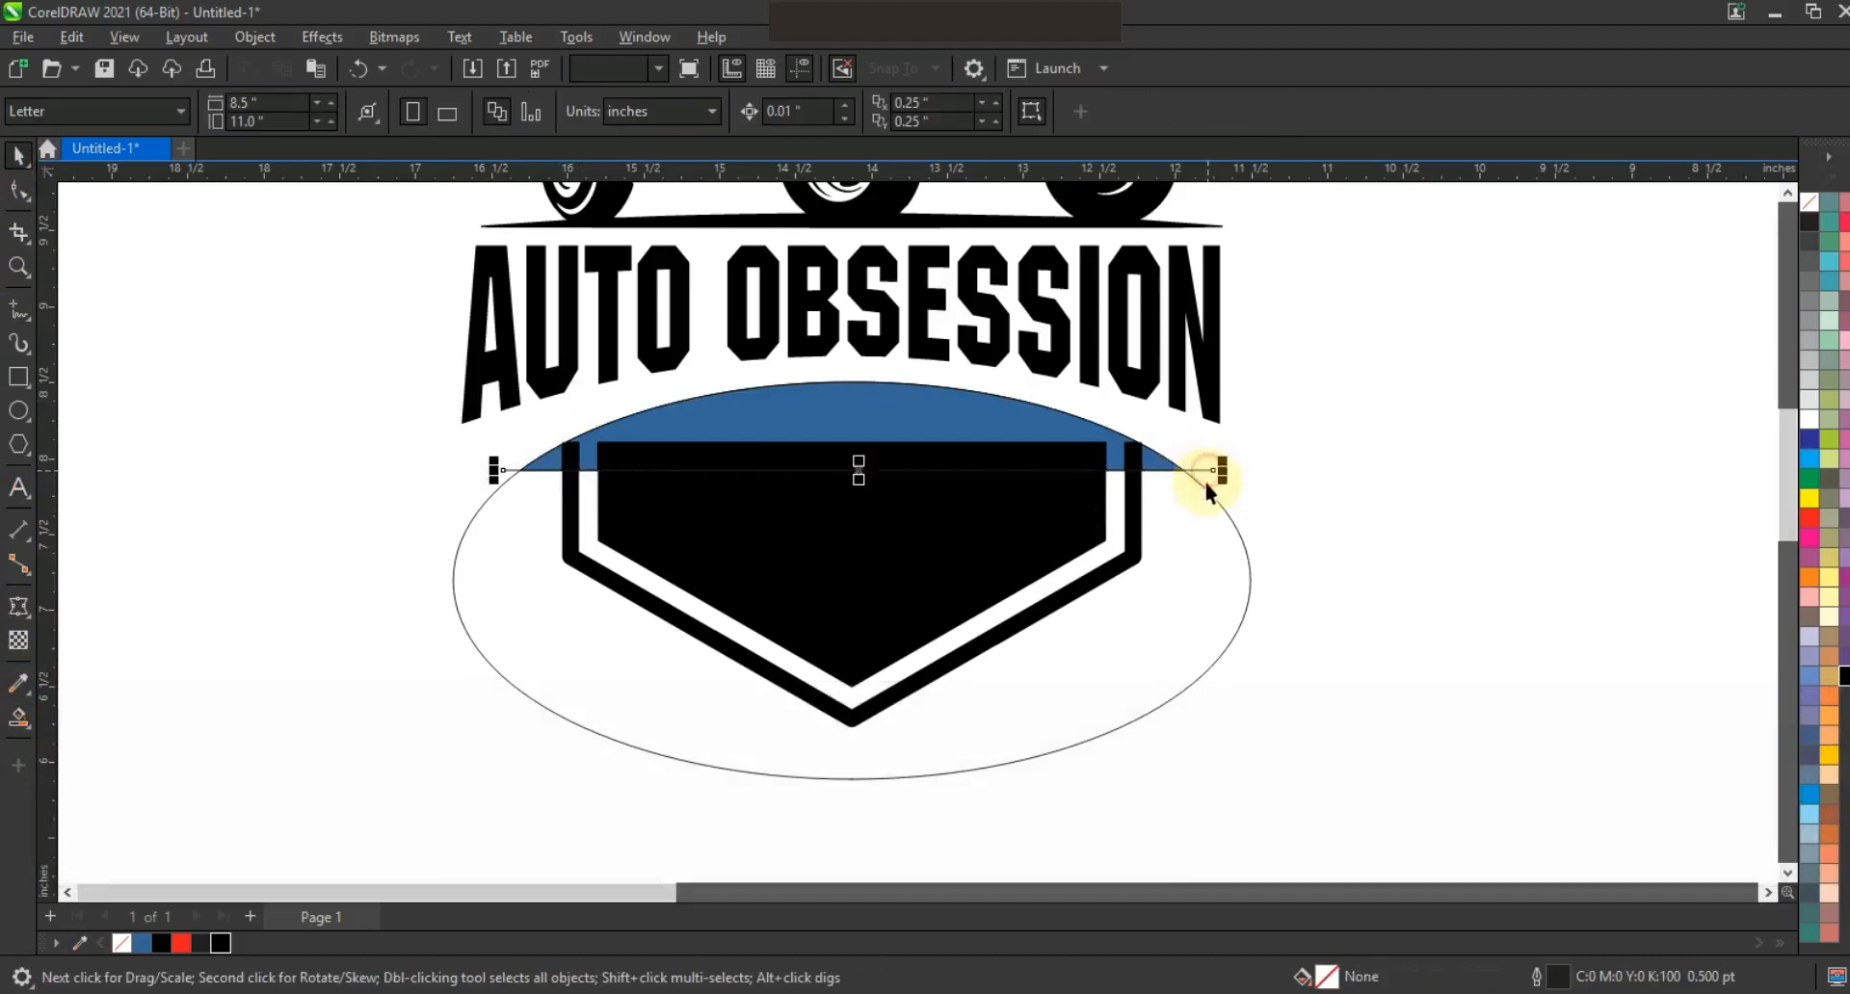
key(Delete)
click(1204, 487)
key(Delete)
Fill the lower shield parts black with no outline, then zoom to frame the whole logo.
drag(1168, 715, 383, 371)
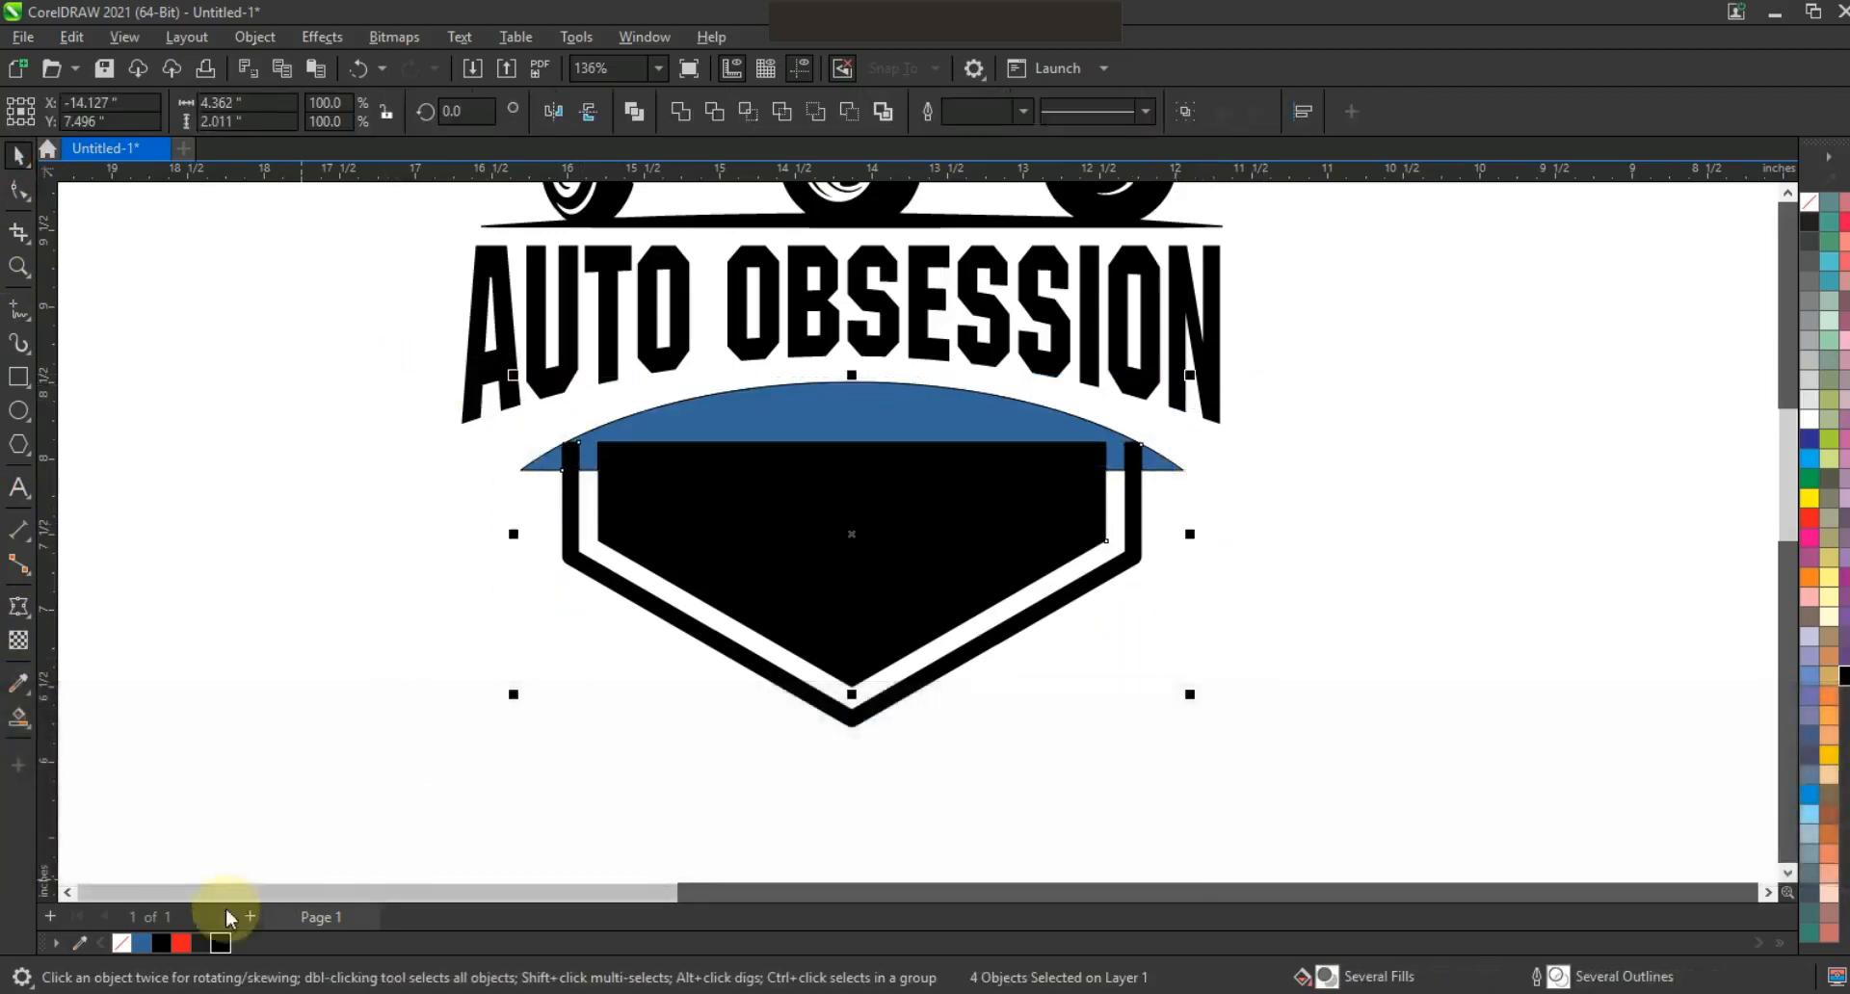
click(221, 943)
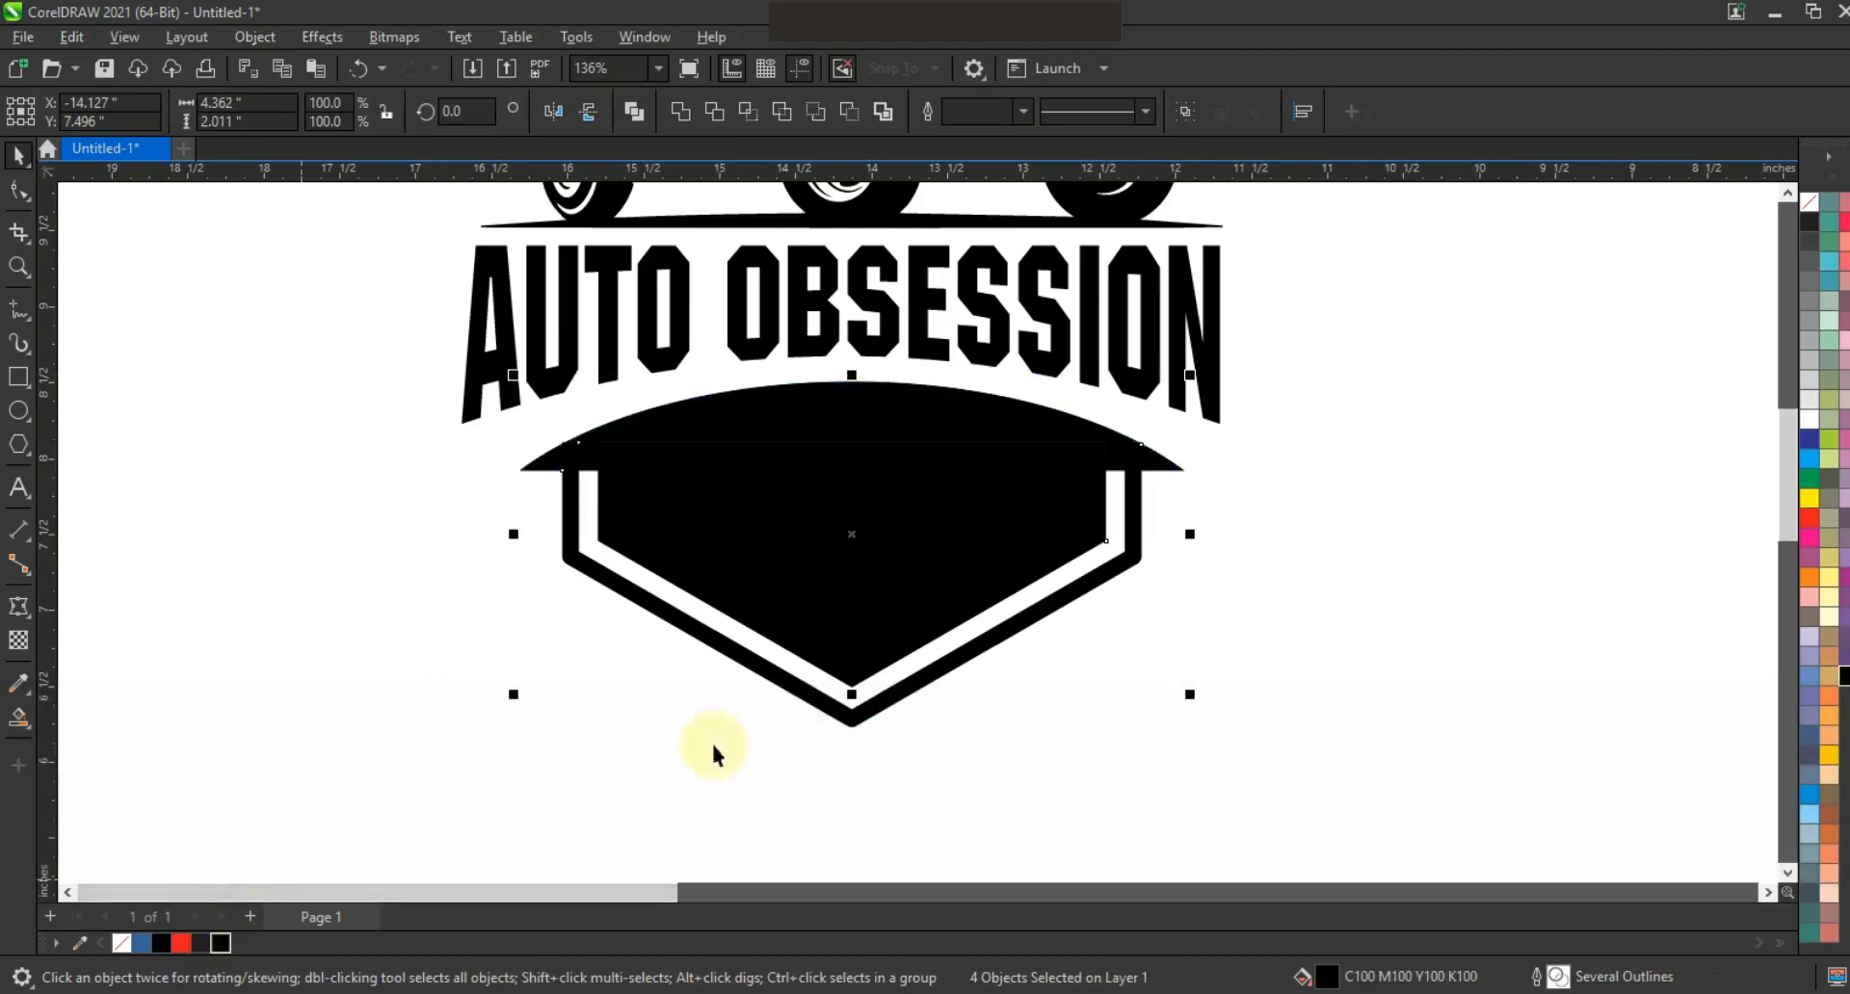
right_click(1809, 214)
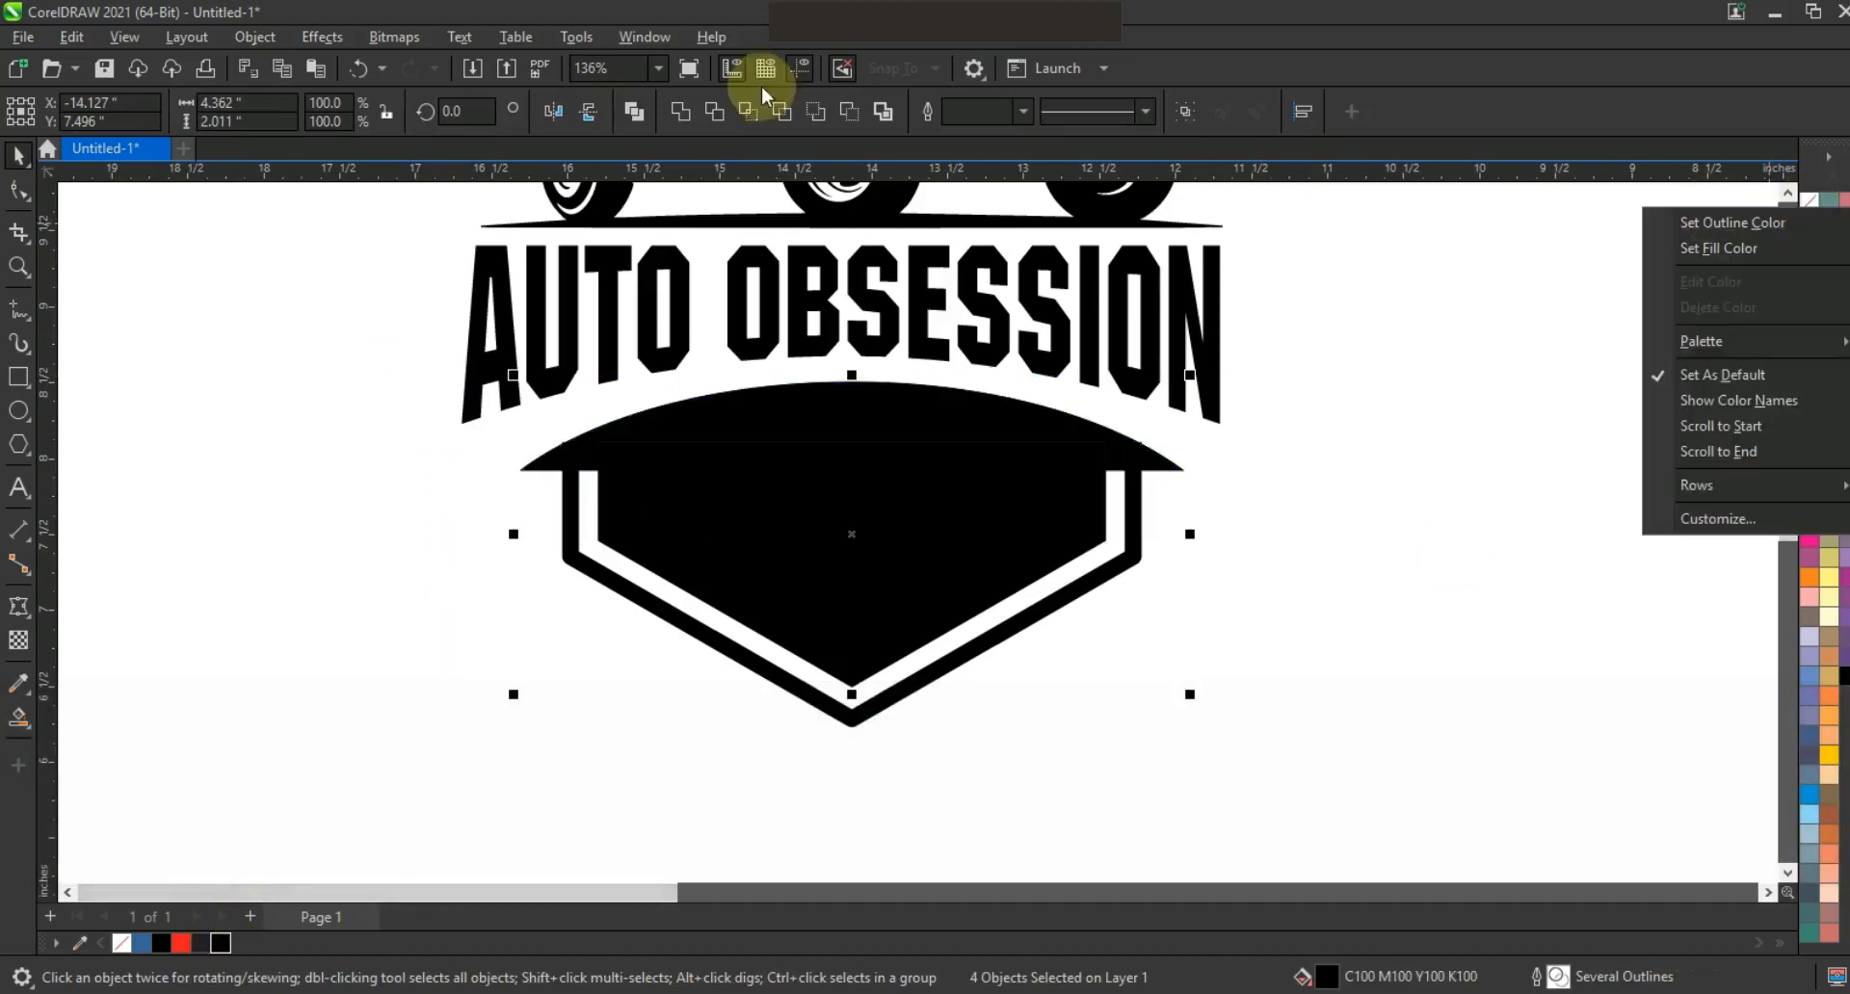
click(1701, 223)
key(Escape)
key(F3)
key(Escape)
click(1264, 661)
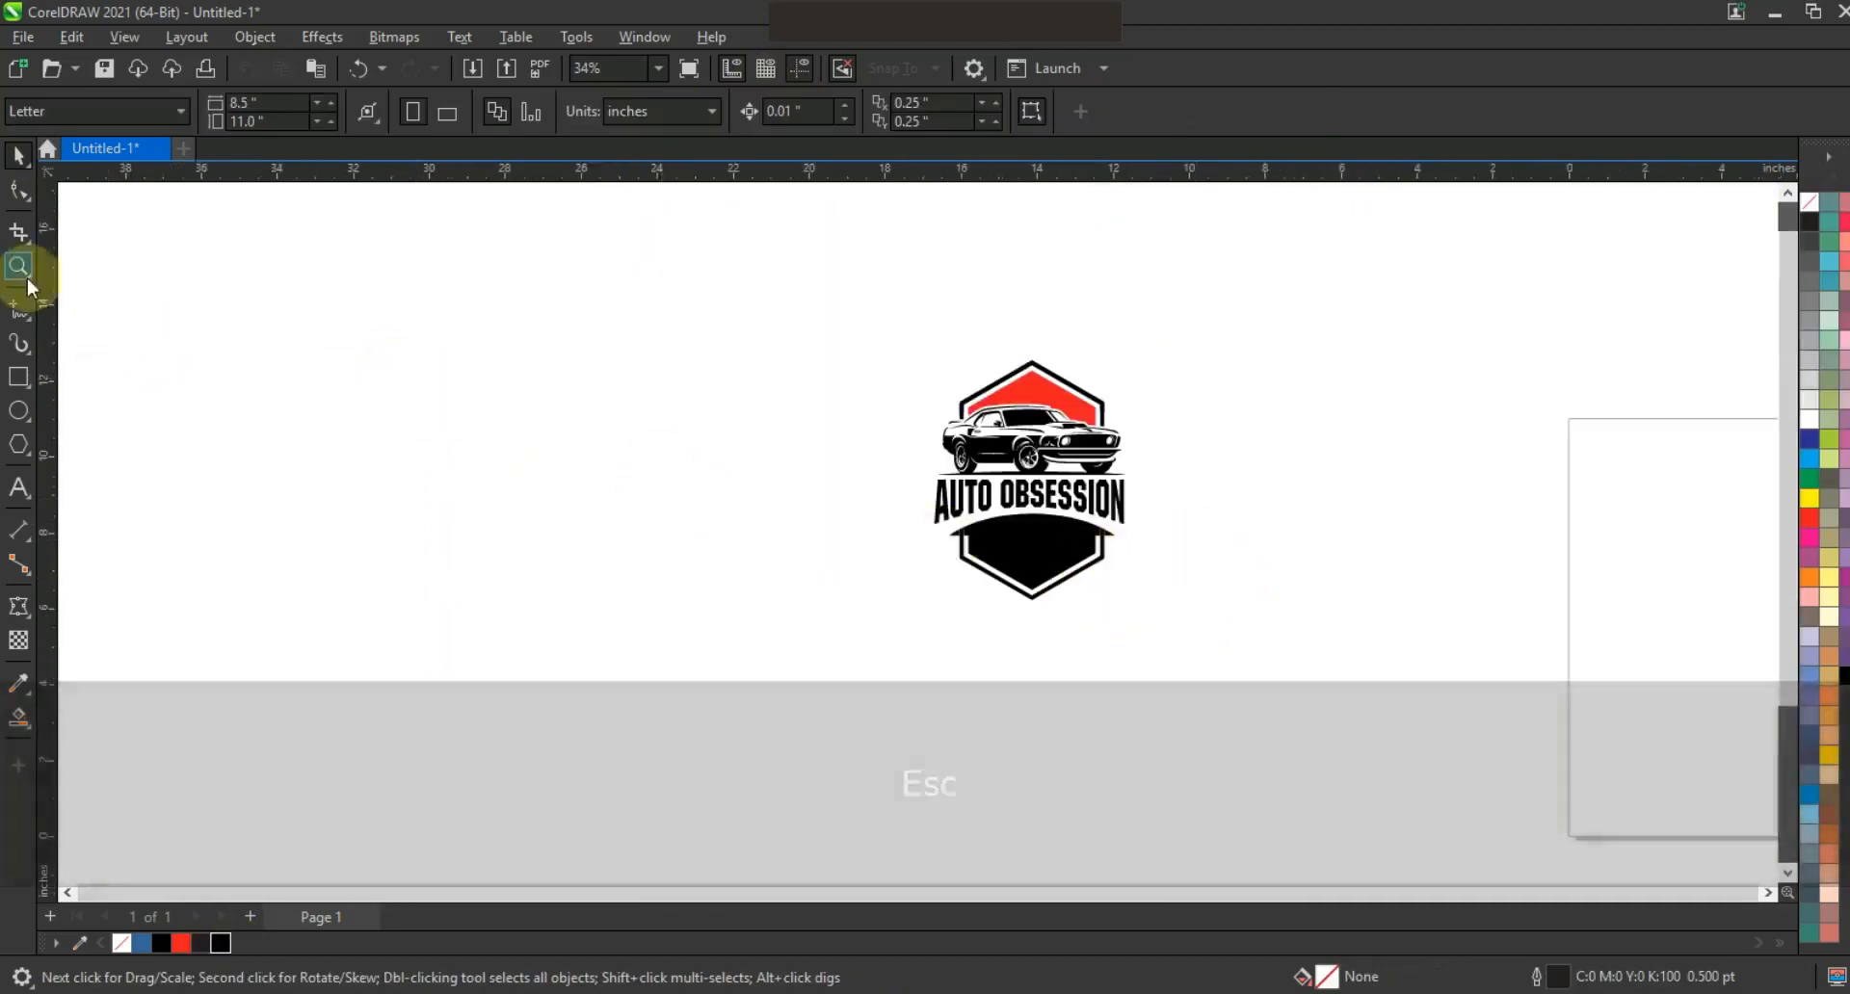
click(18, 267)
drag(897, 325, 1213, 628)
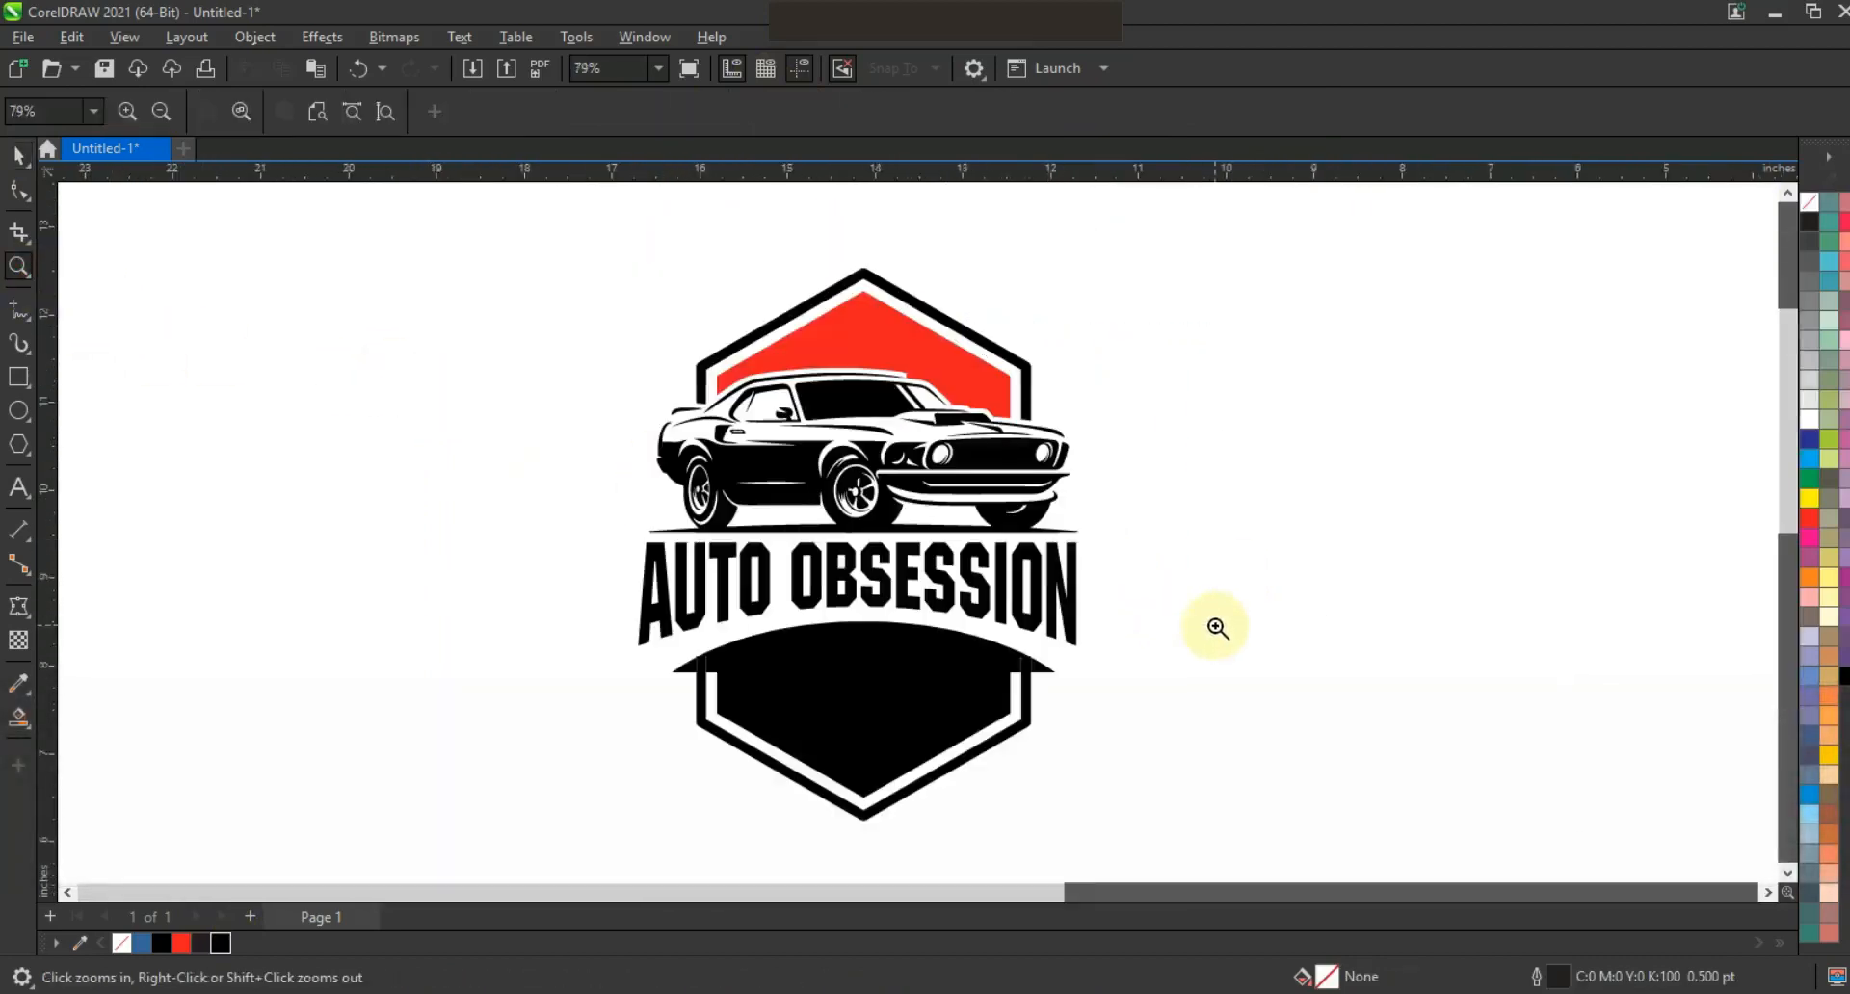
Select the whole logo and widen it slightly about its centre.
click(19, 155)
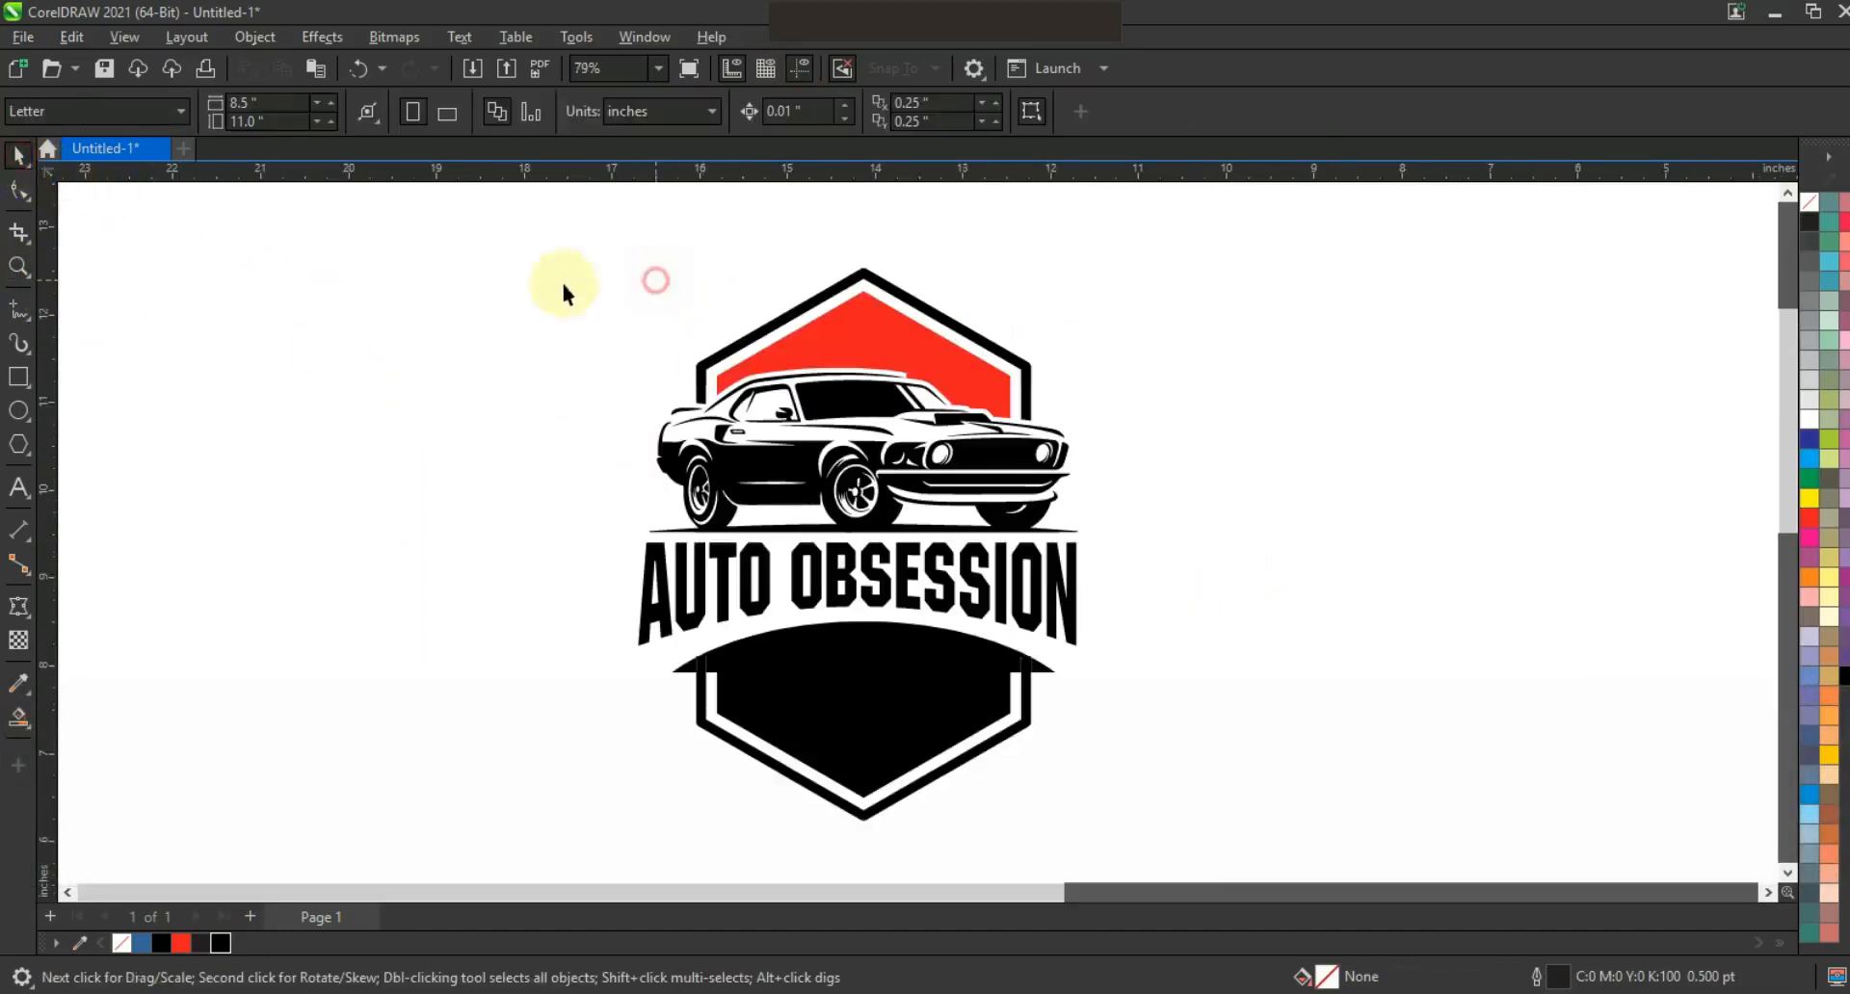
drag(1201, 829, 1200, 827)
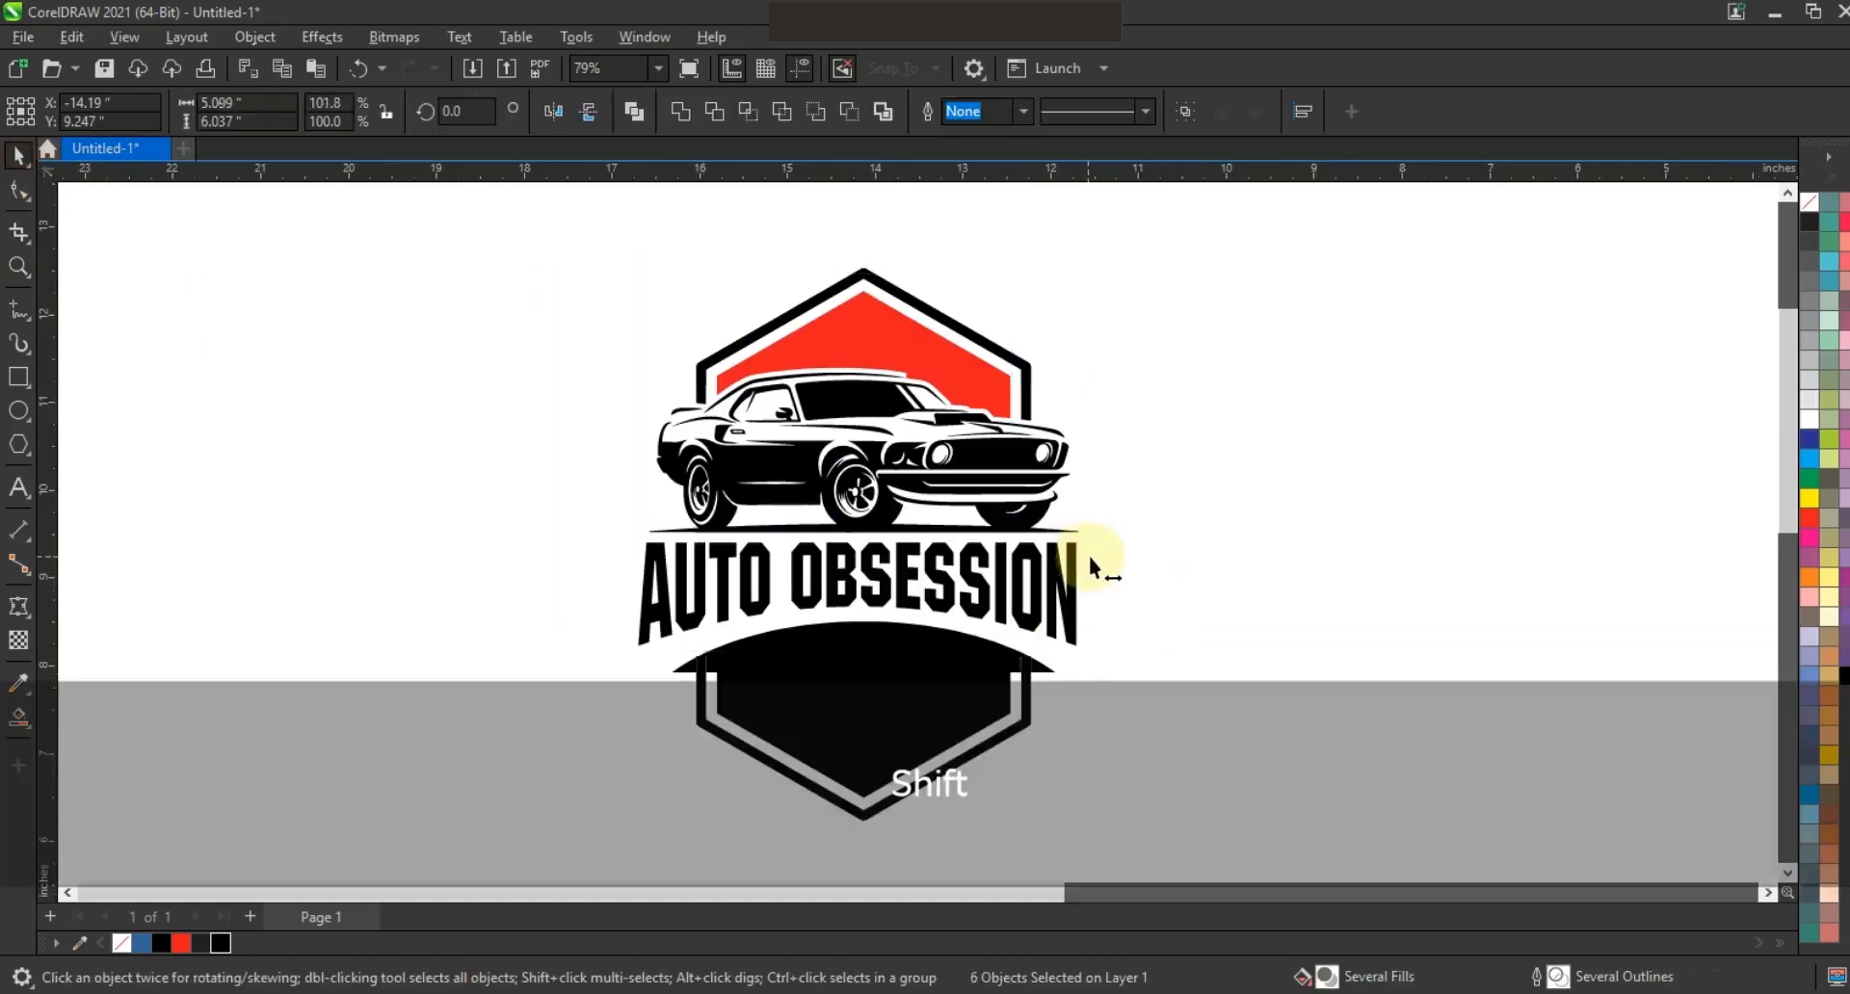
drag(1089, 557, 1094, 558)
click(1162, 576)
Add the text 'AUSRALIA INC' in capitals and set it to the Machine BT font.
click(19, 487)
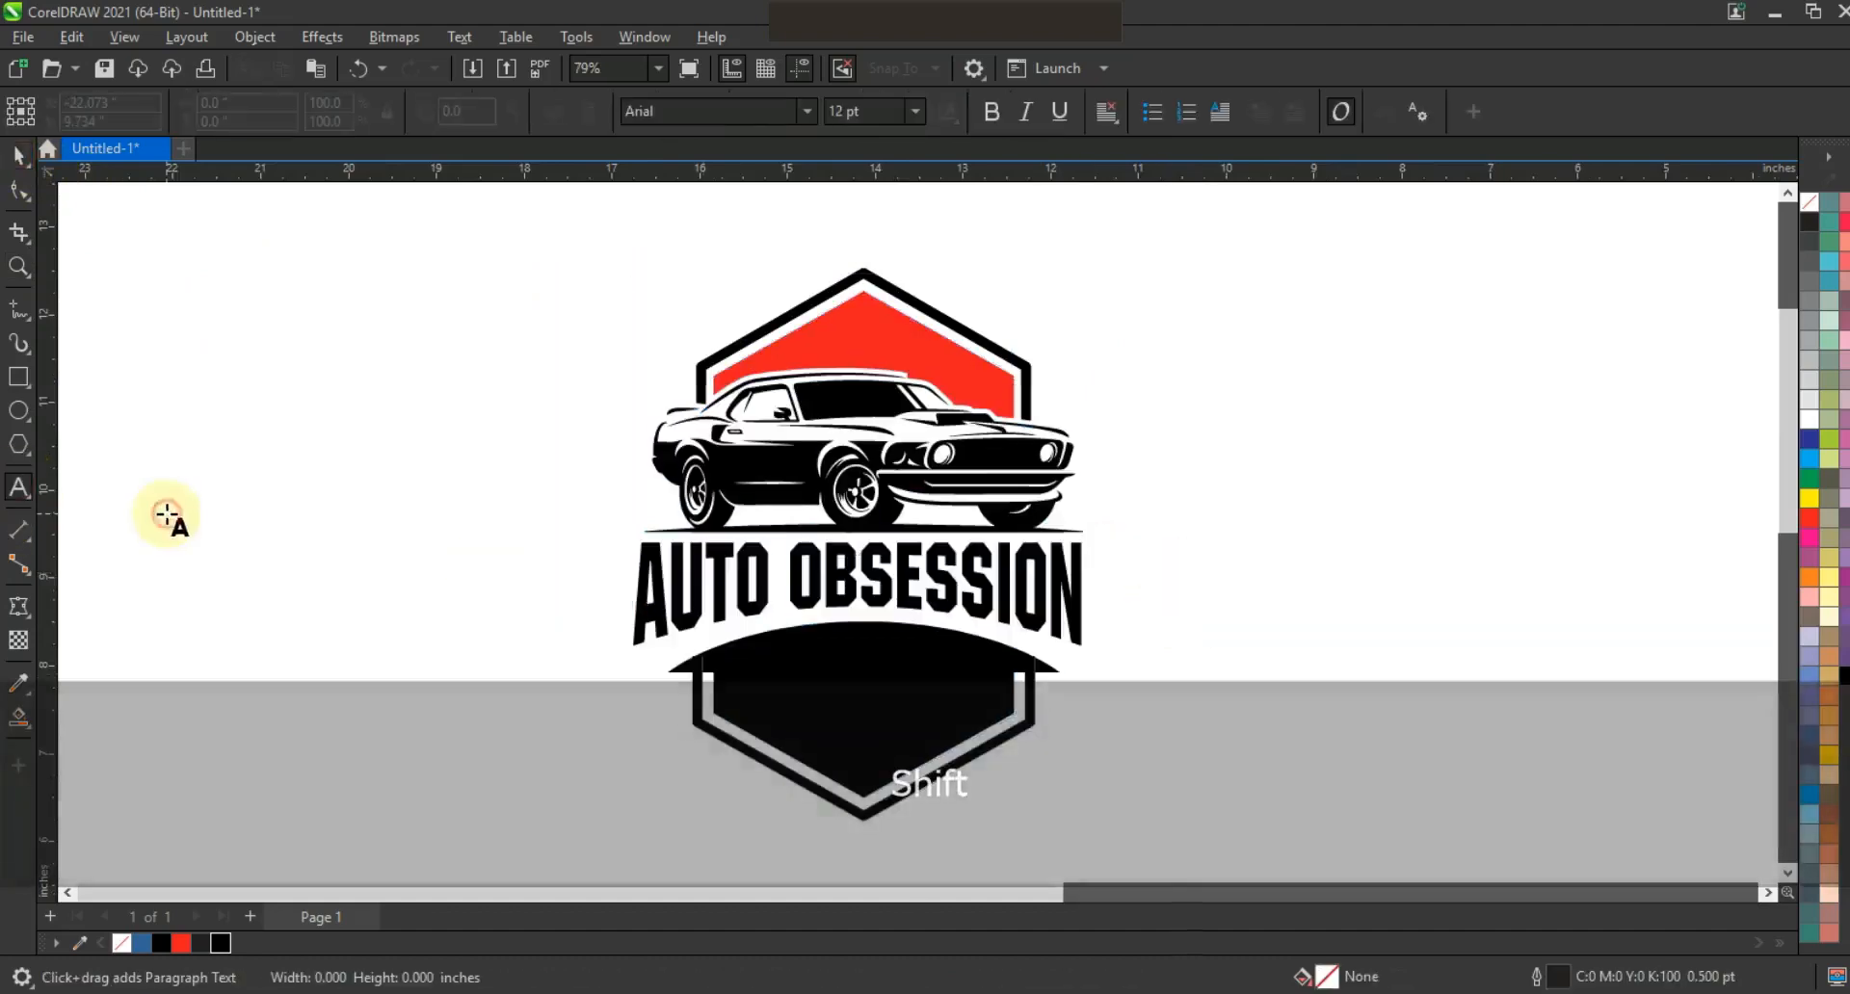
key(Caps_Lock)
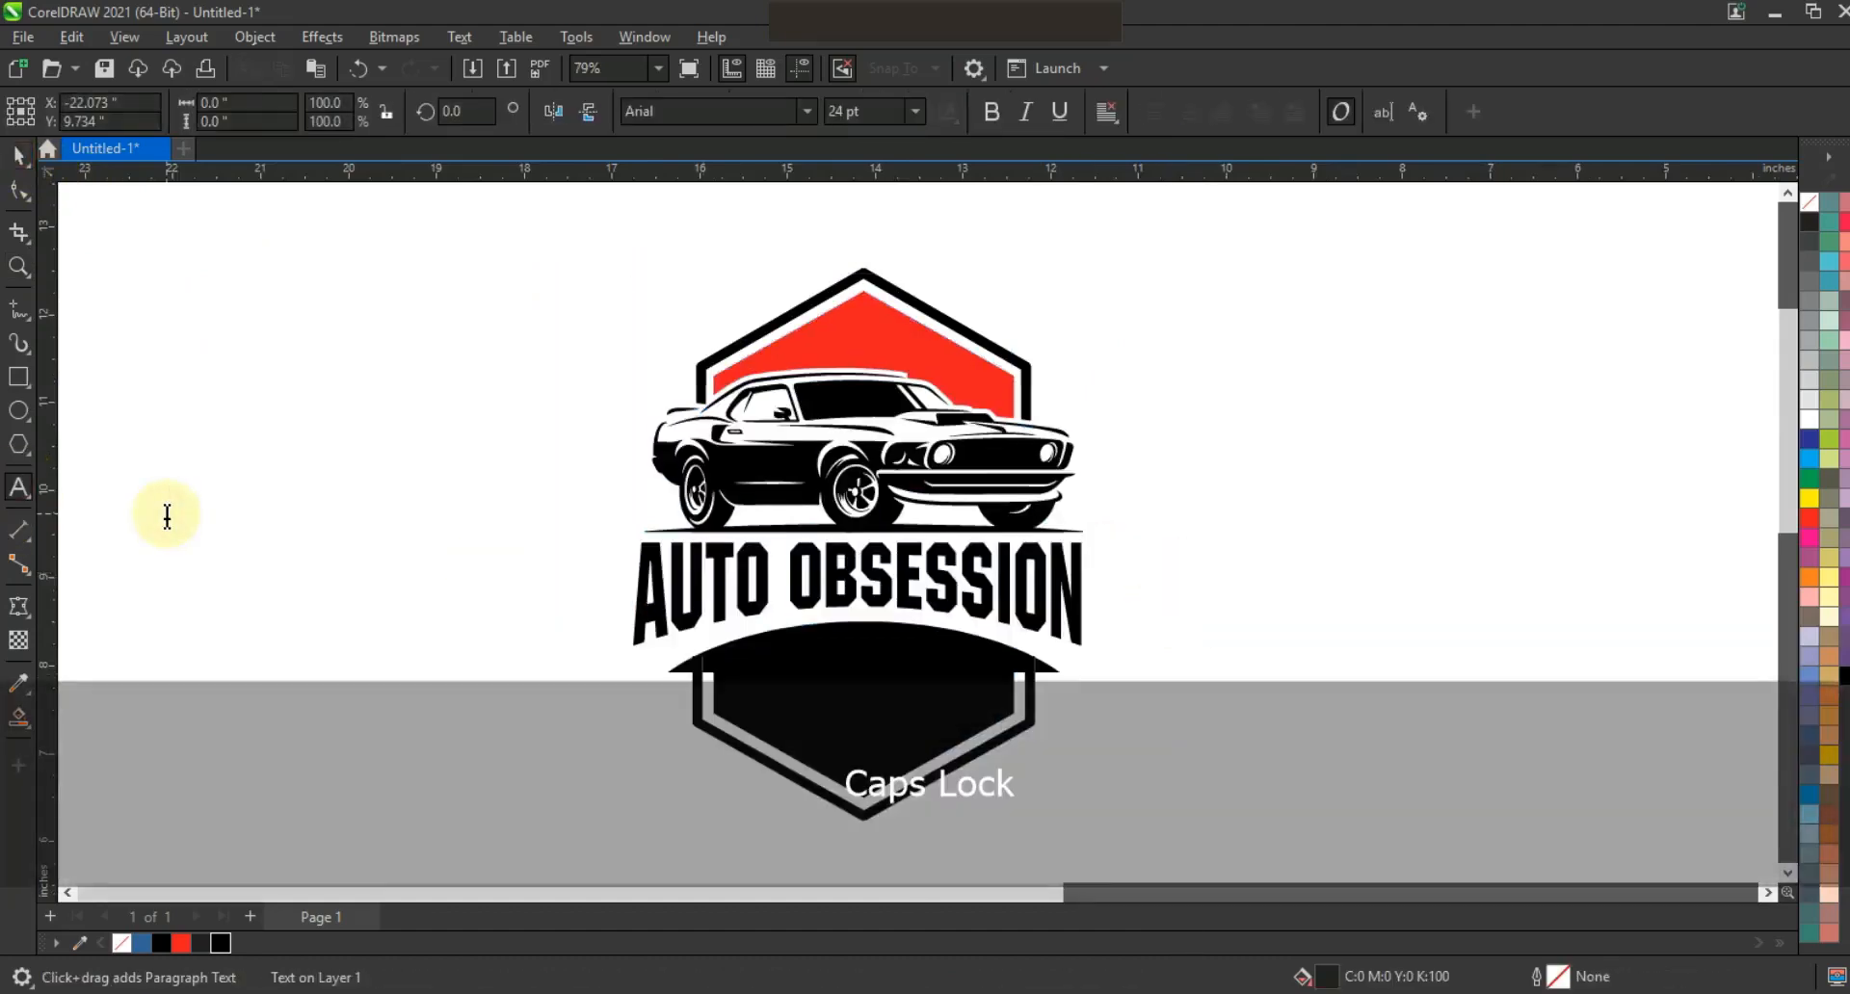
text(SRALIA INC)
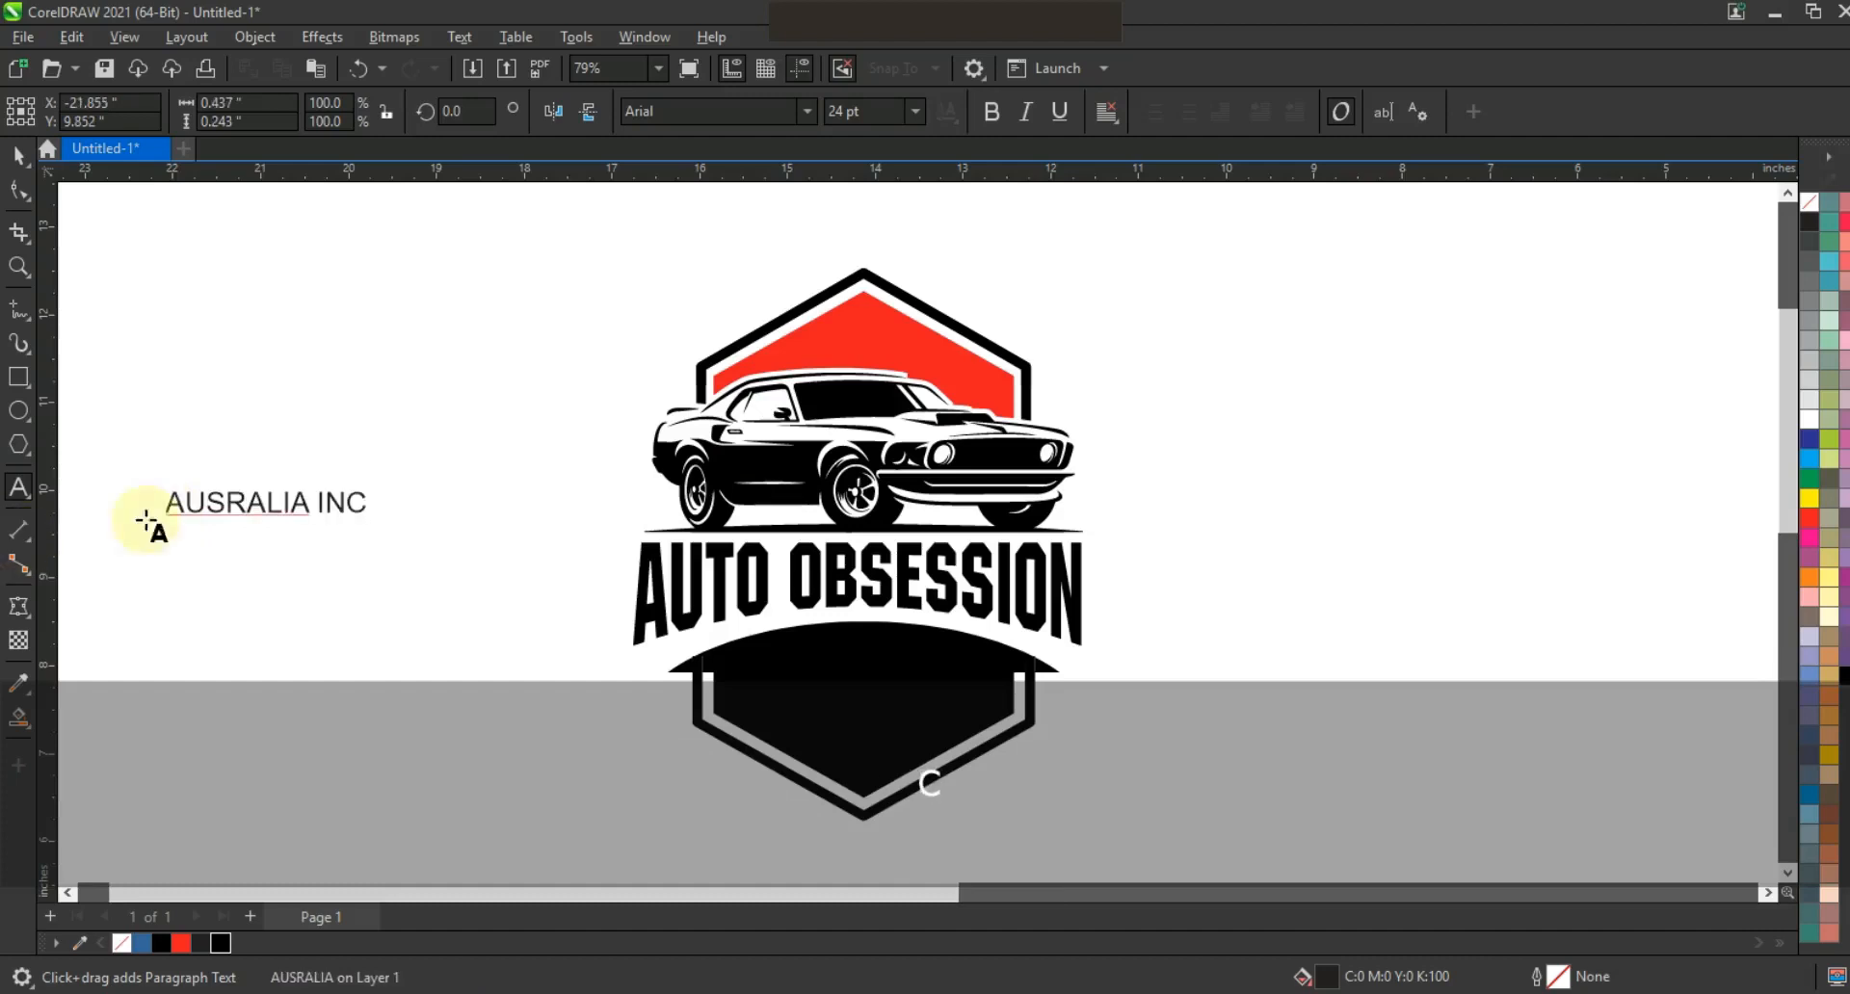
click(20, 154)
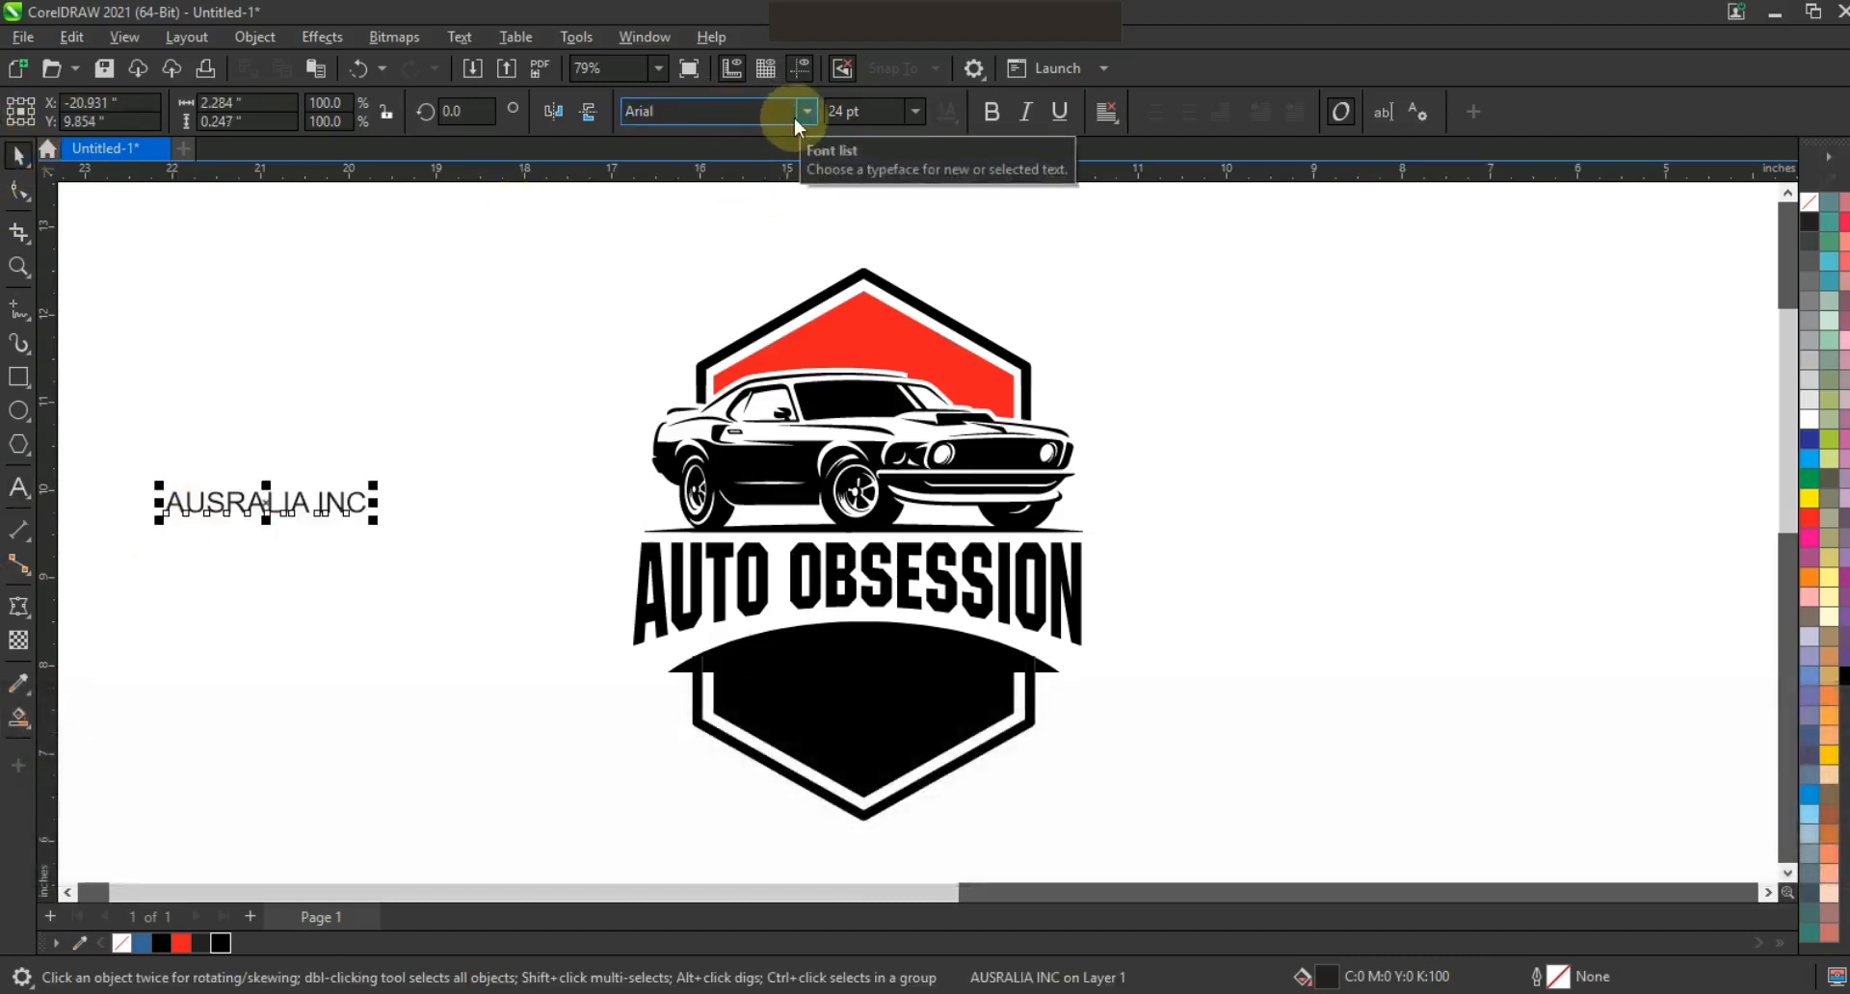
click(806, 113)
click(754, 176)
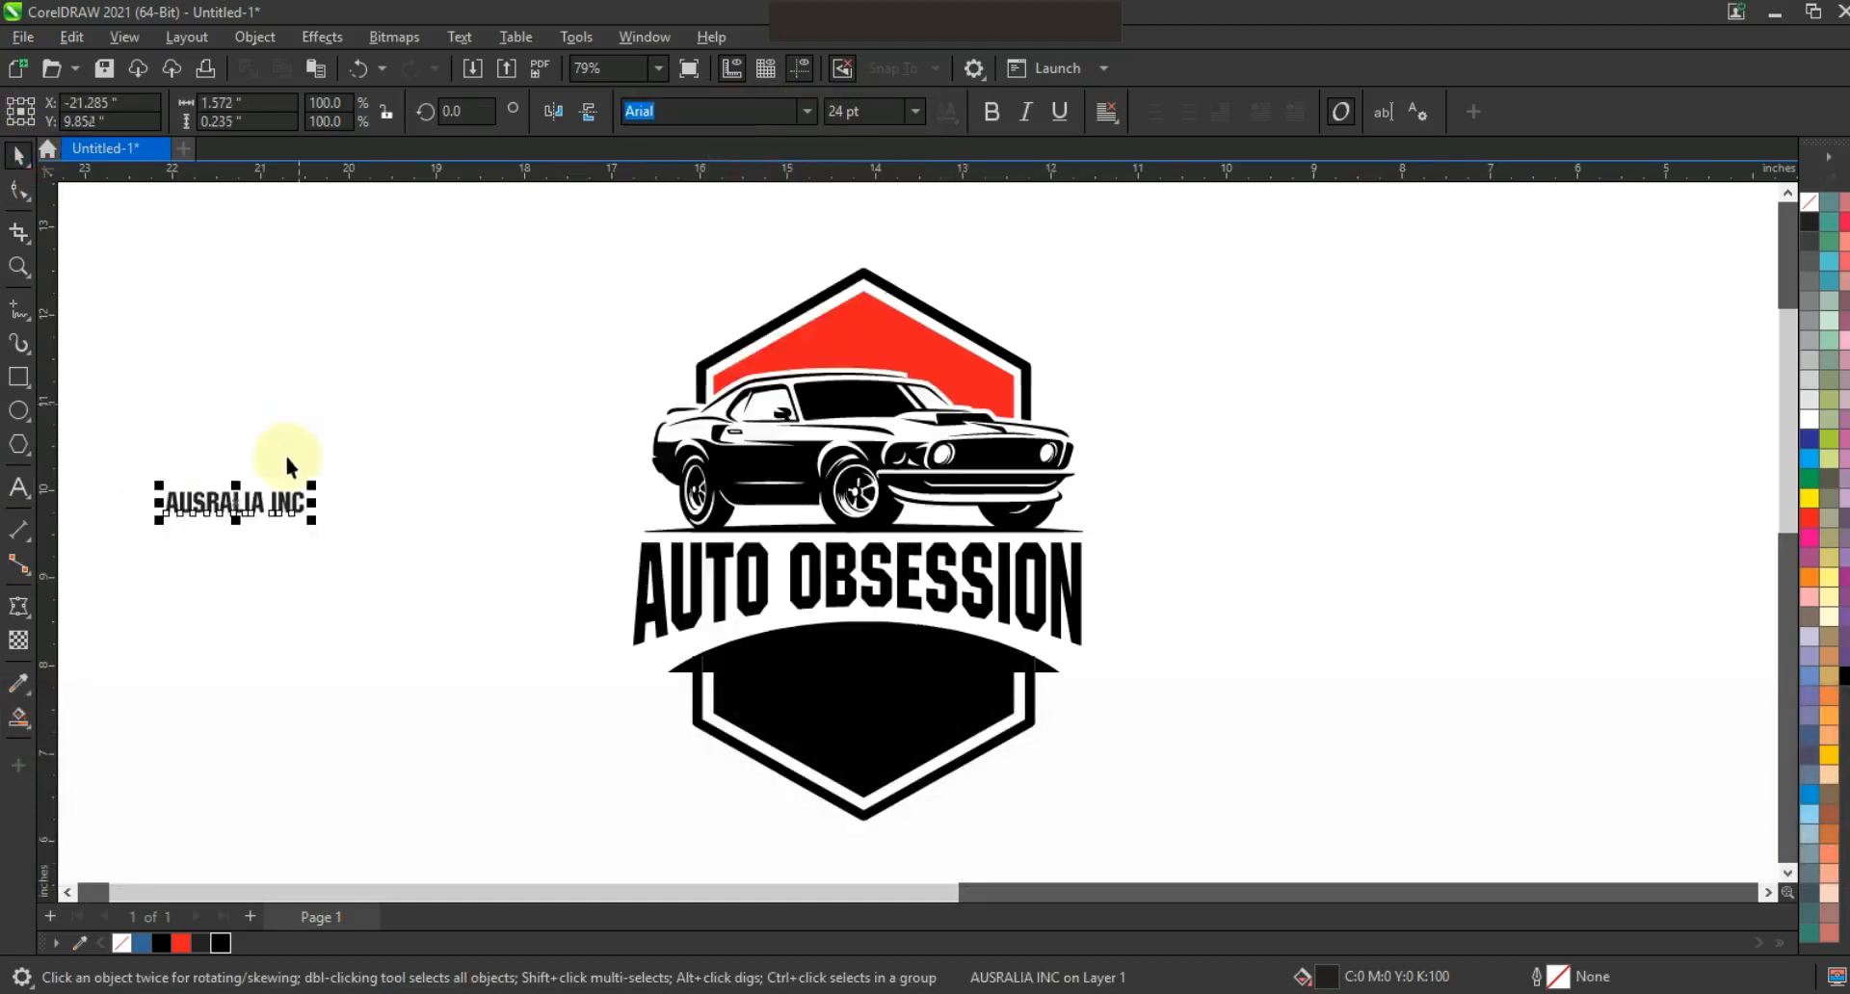
Place AUSRALIA INC on the black panel in white, enlarge it, and preview full screen.
drag(255, 510, 983, 735)
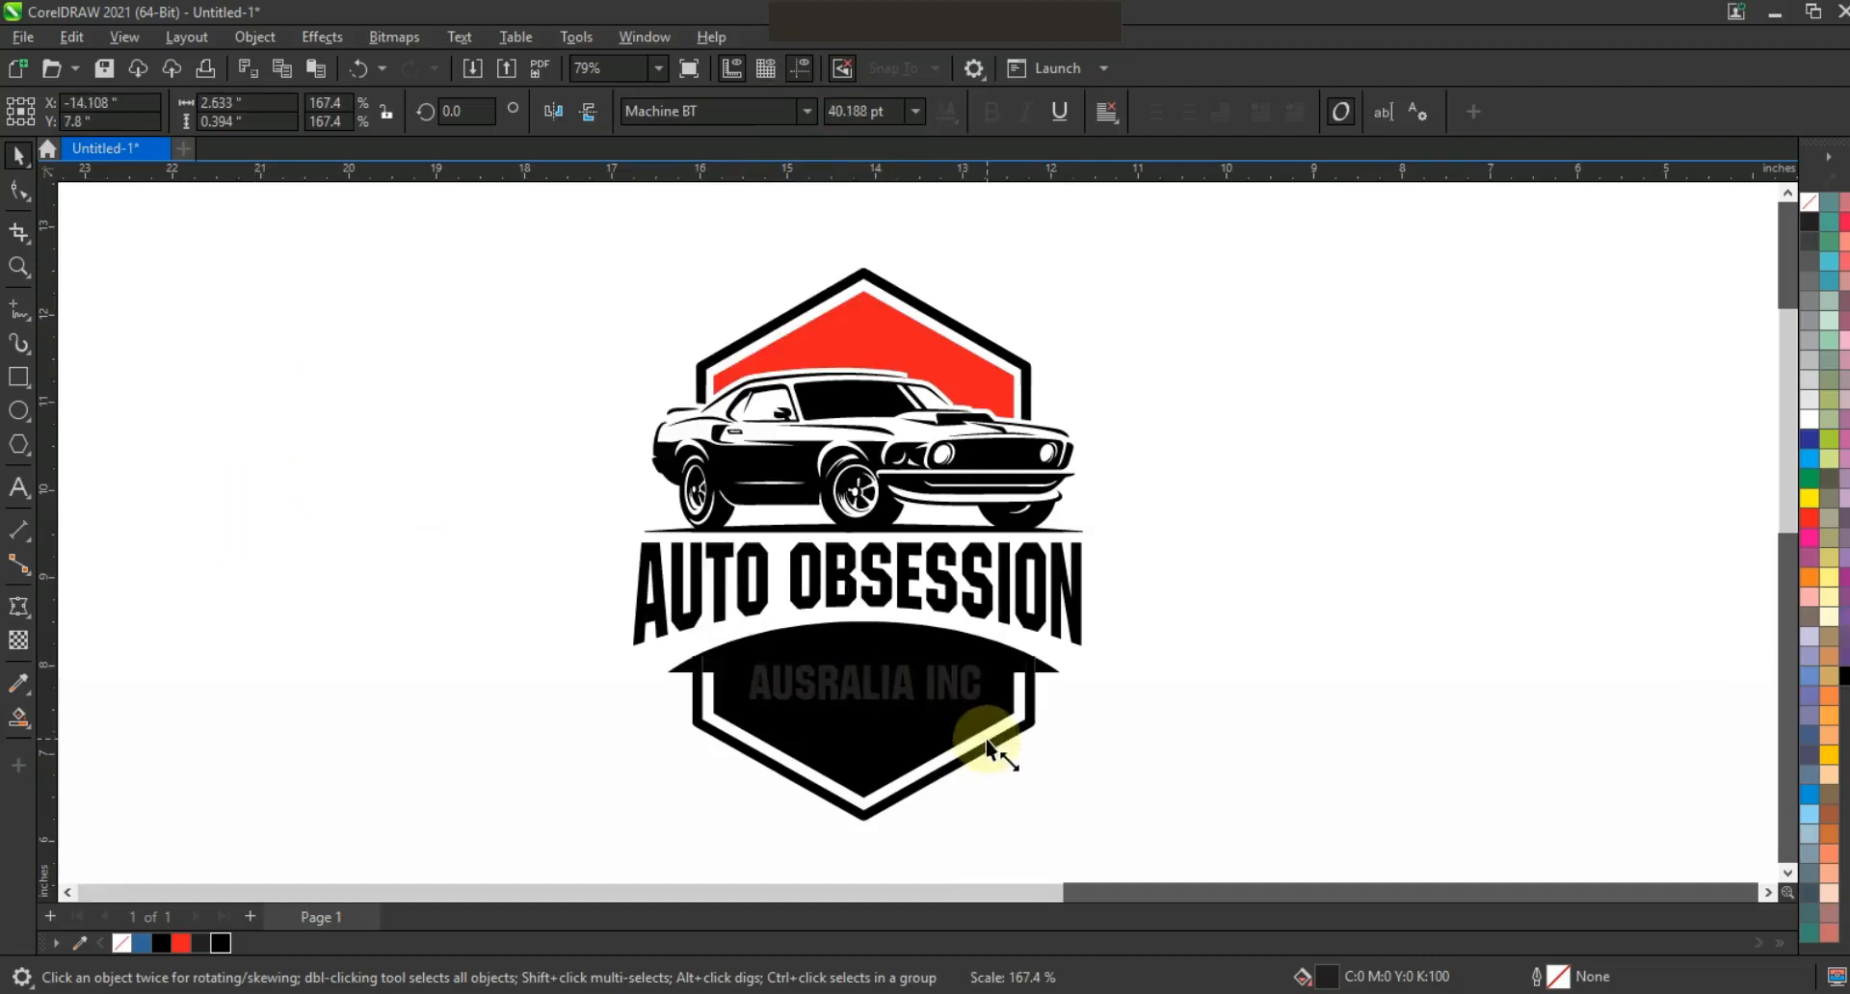
click(1810, 419)
drag(743, 708, 731, 712)
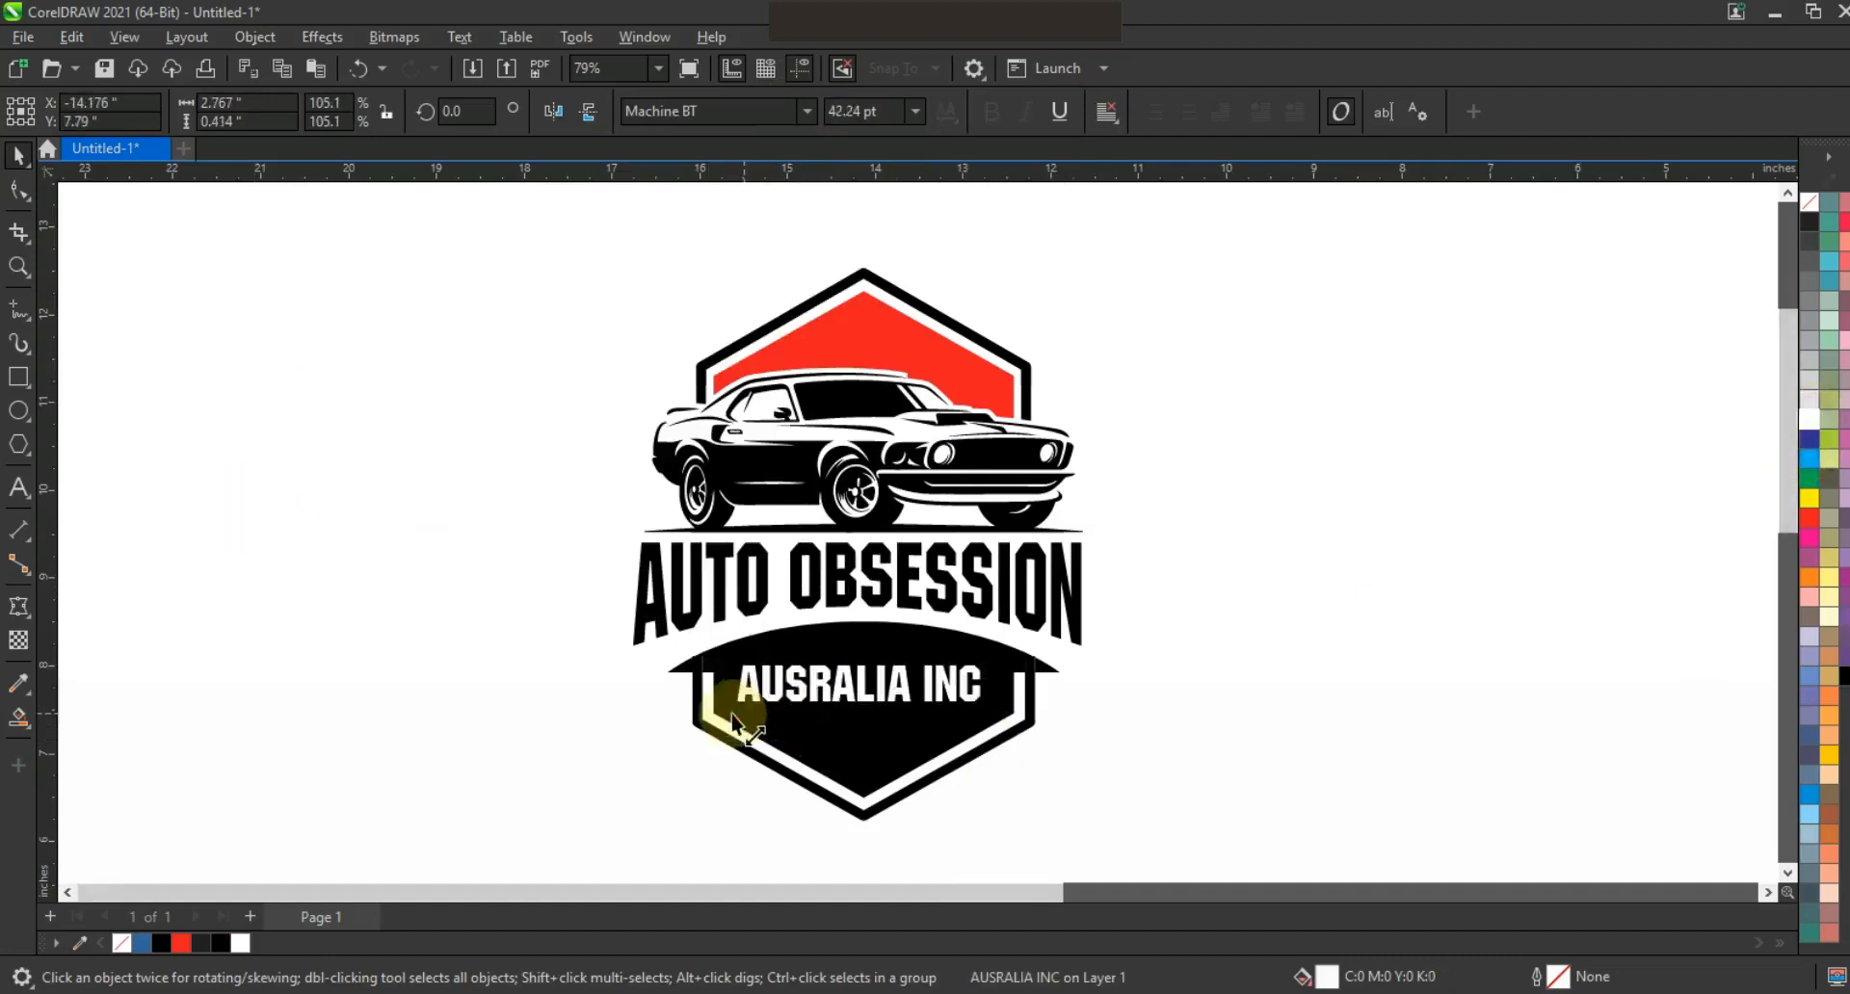
click(1428, 687)
key(F9)
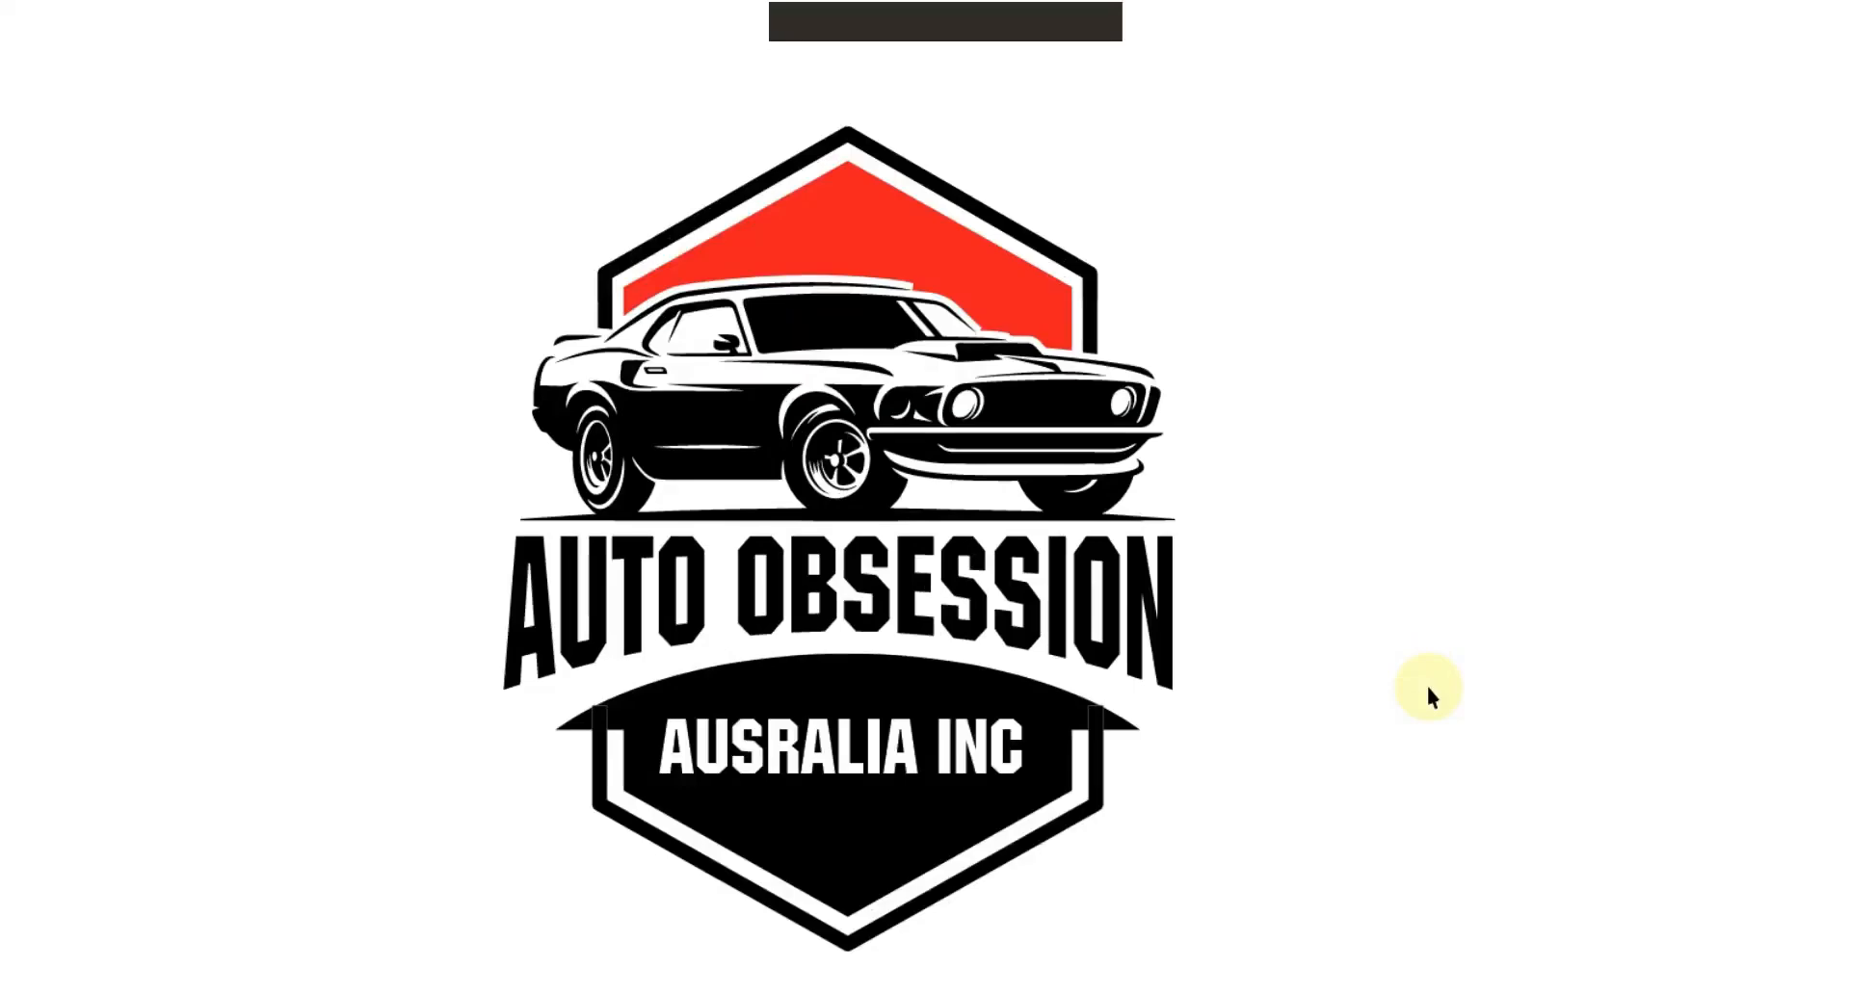